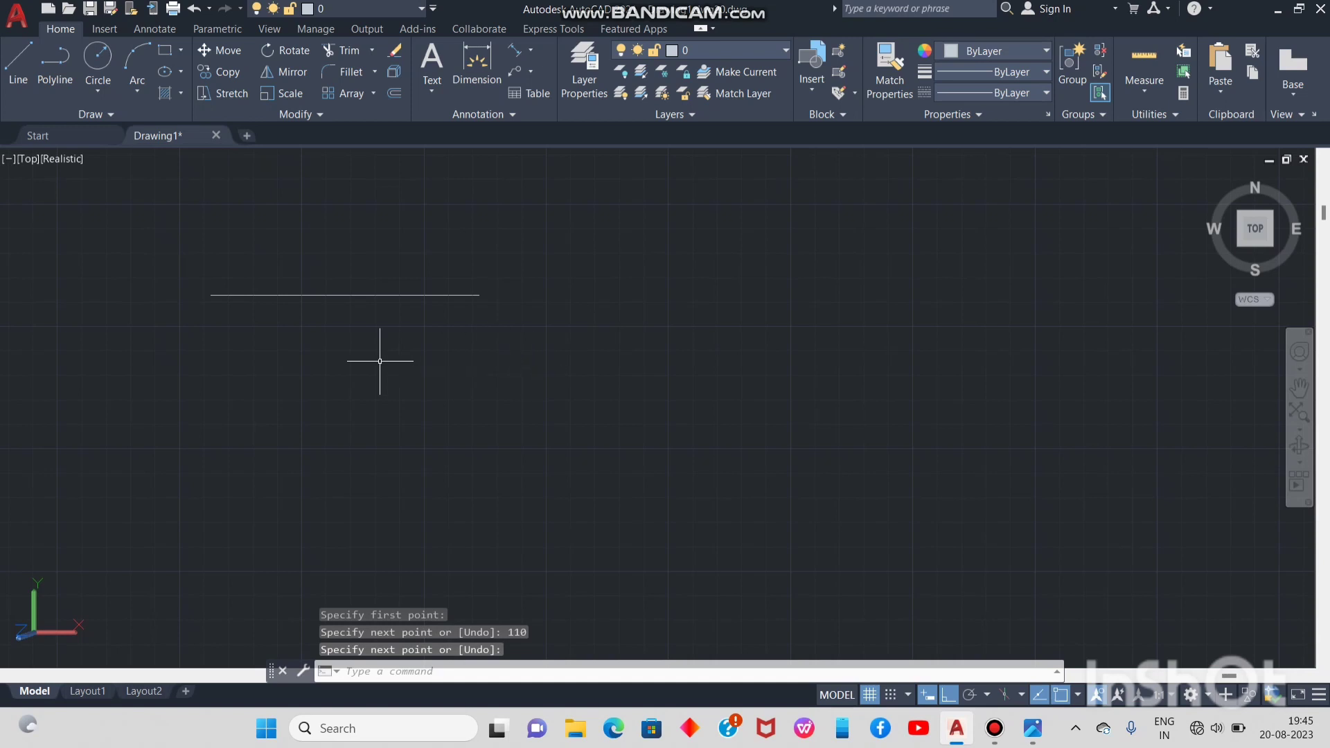
# Offset the horizontal line 5.5 downward, then offset the resulting line another 5.5 in the same direction, following the wrench reference image
pyautogui.moveTo(284, 351); pyautogui.dragTo(346, 382, button='middle')
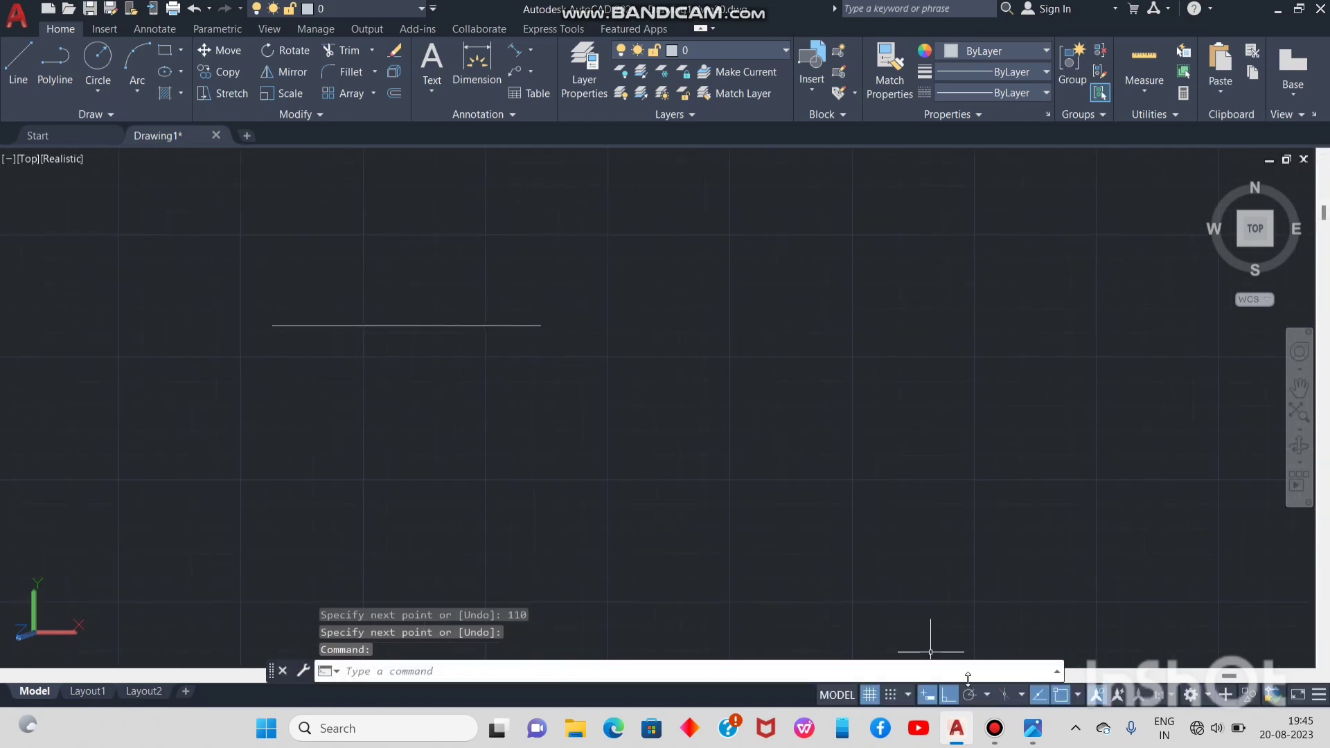
pyautogui.click(1032, 728)
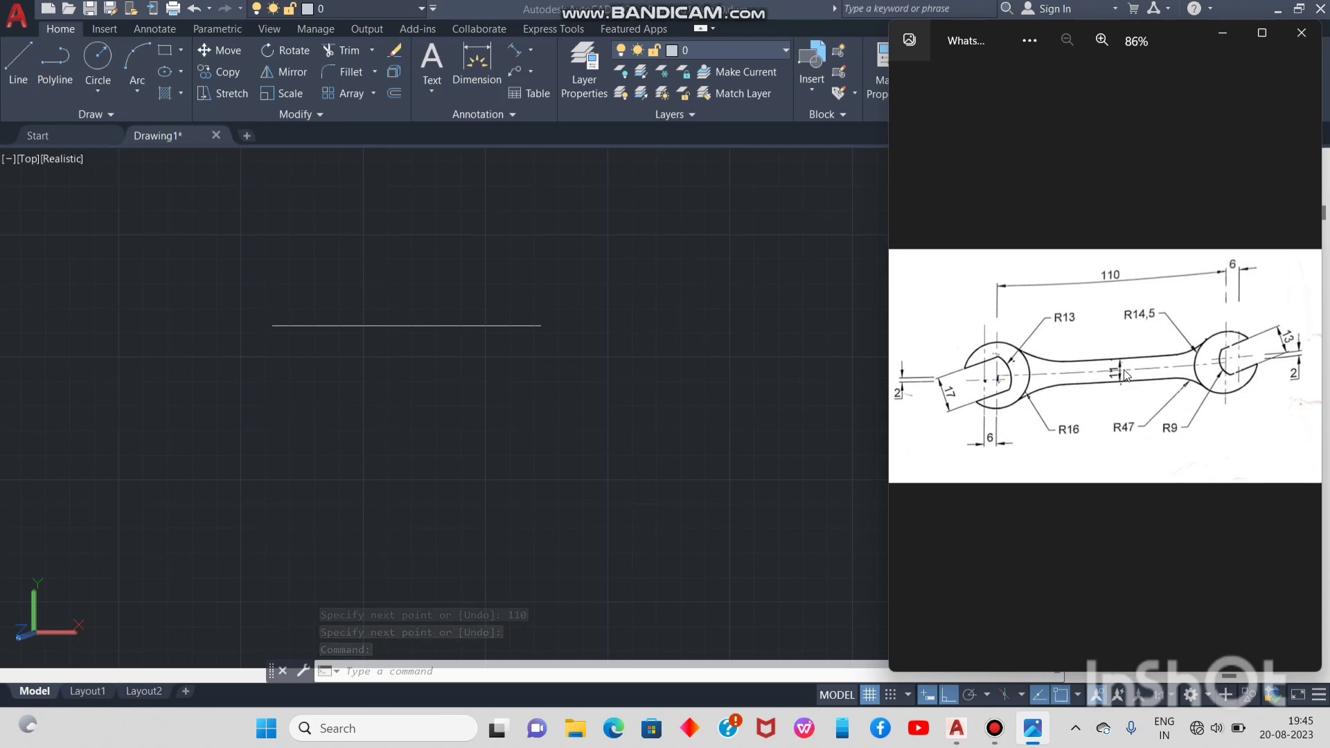
pyautogui.click(1220, 36)
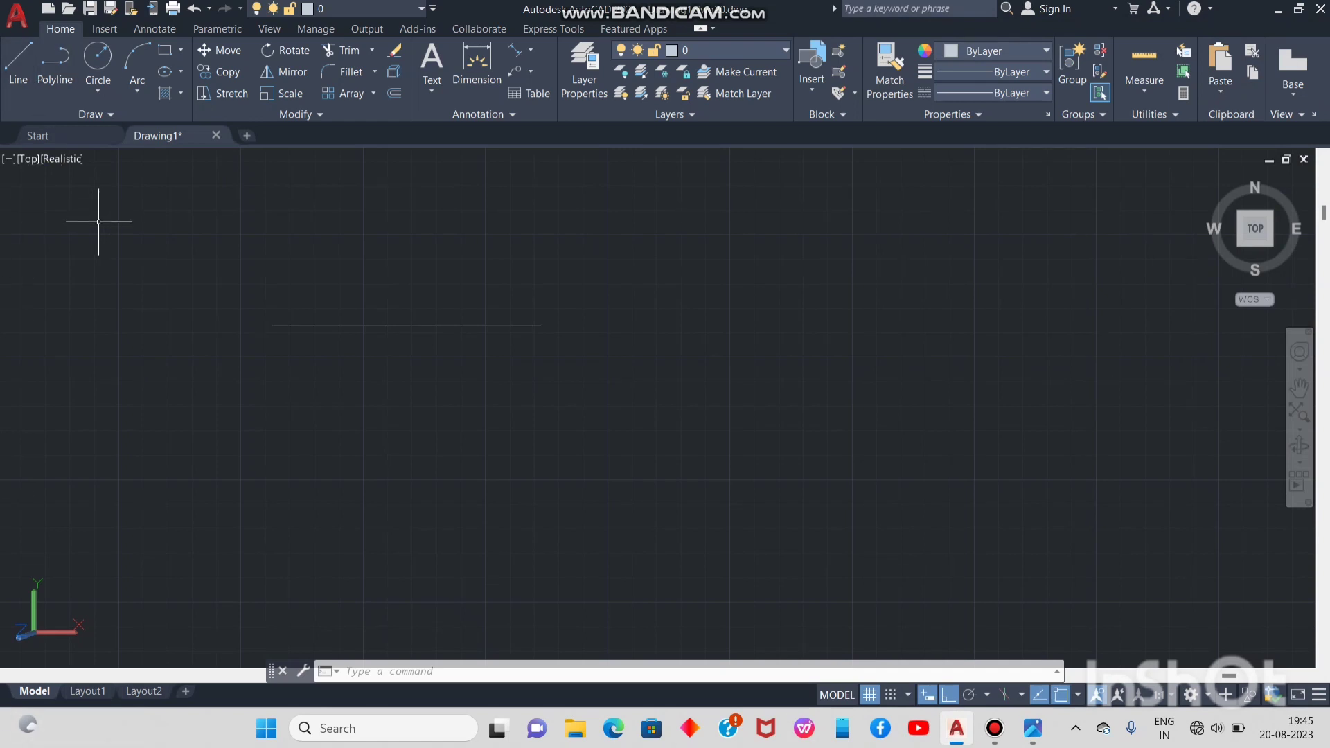
pyautogui.write('O')
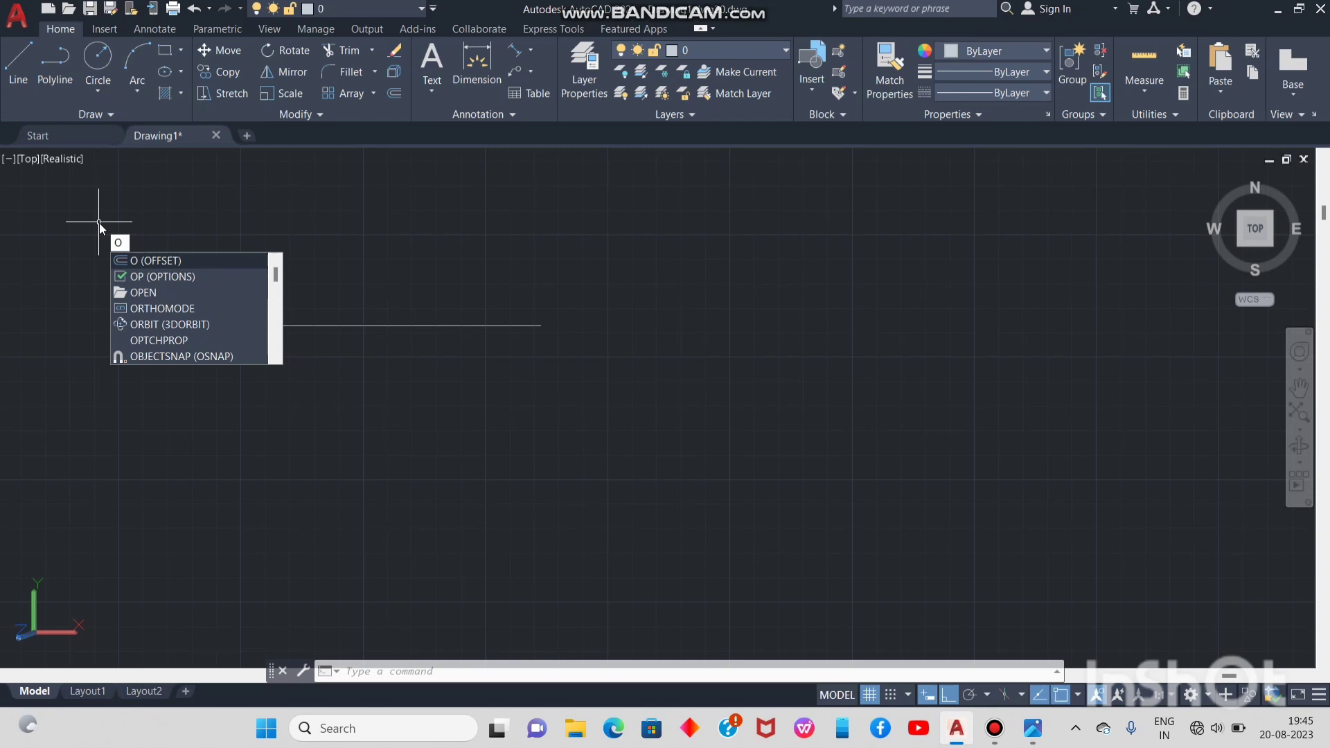
pyautogui.click(151, 261)
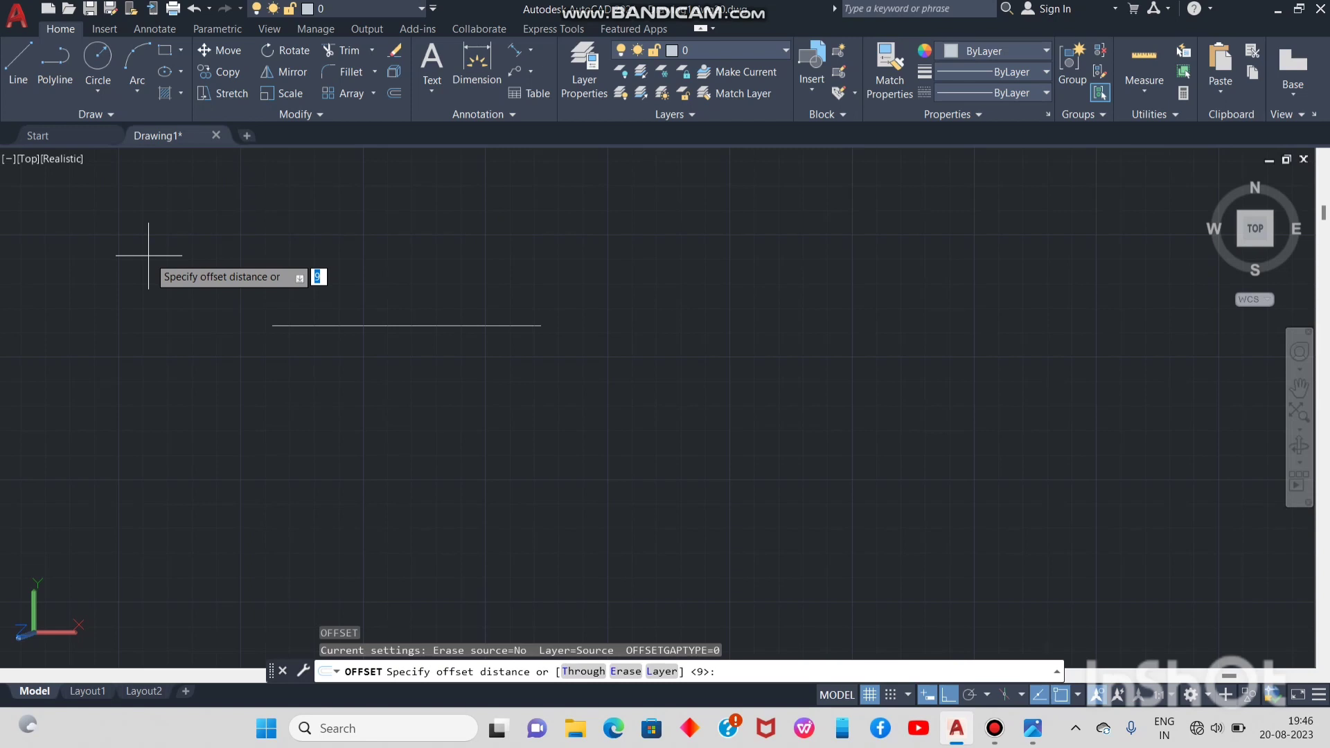
pyautogui.write('5')
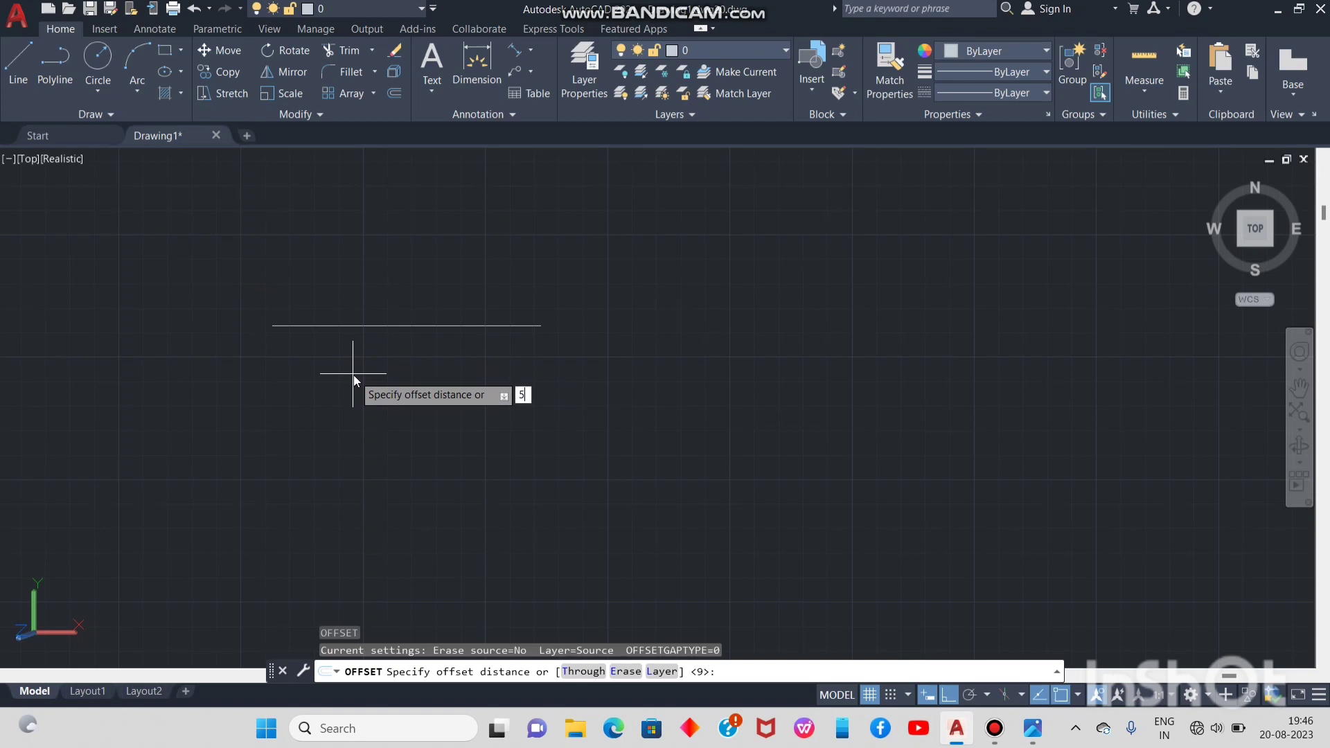
pyautogui.write('.5')
pyautogui.press('Return')
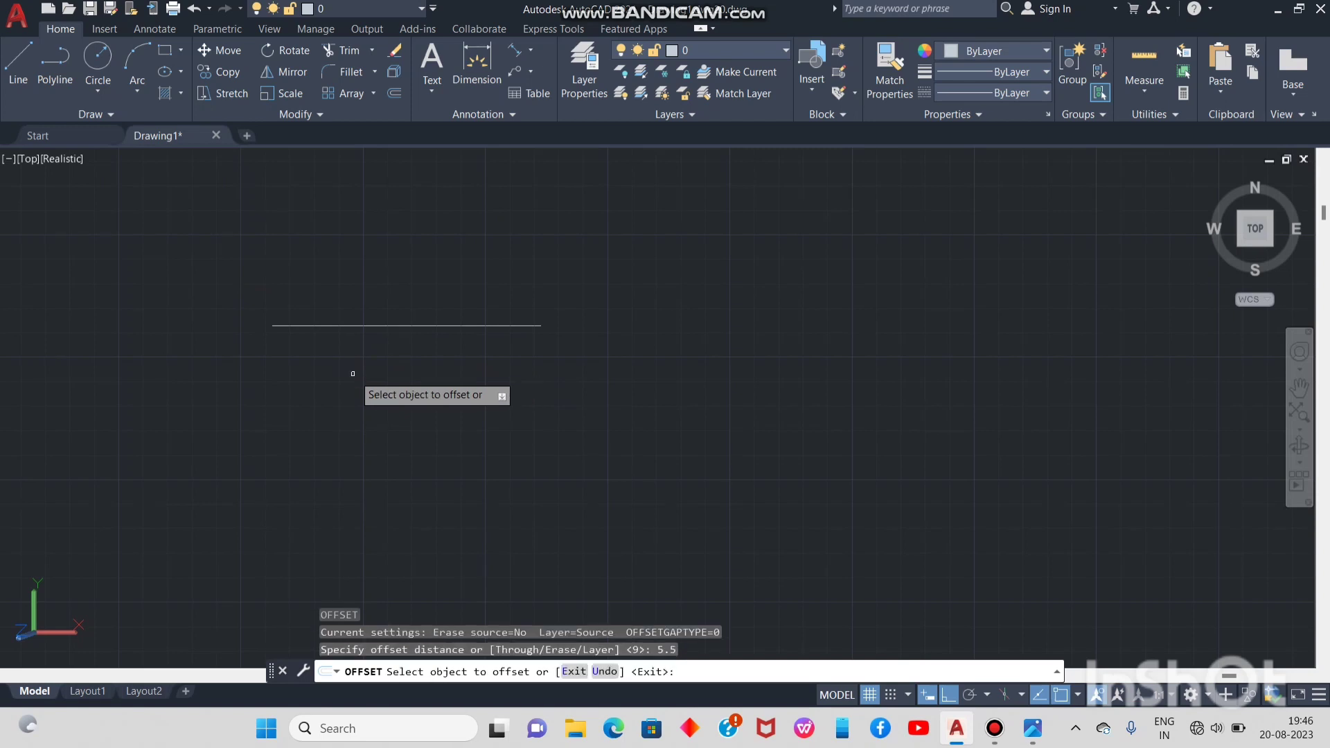
pyautogui.click(395, 326)
pyautogui.click(396, 360)
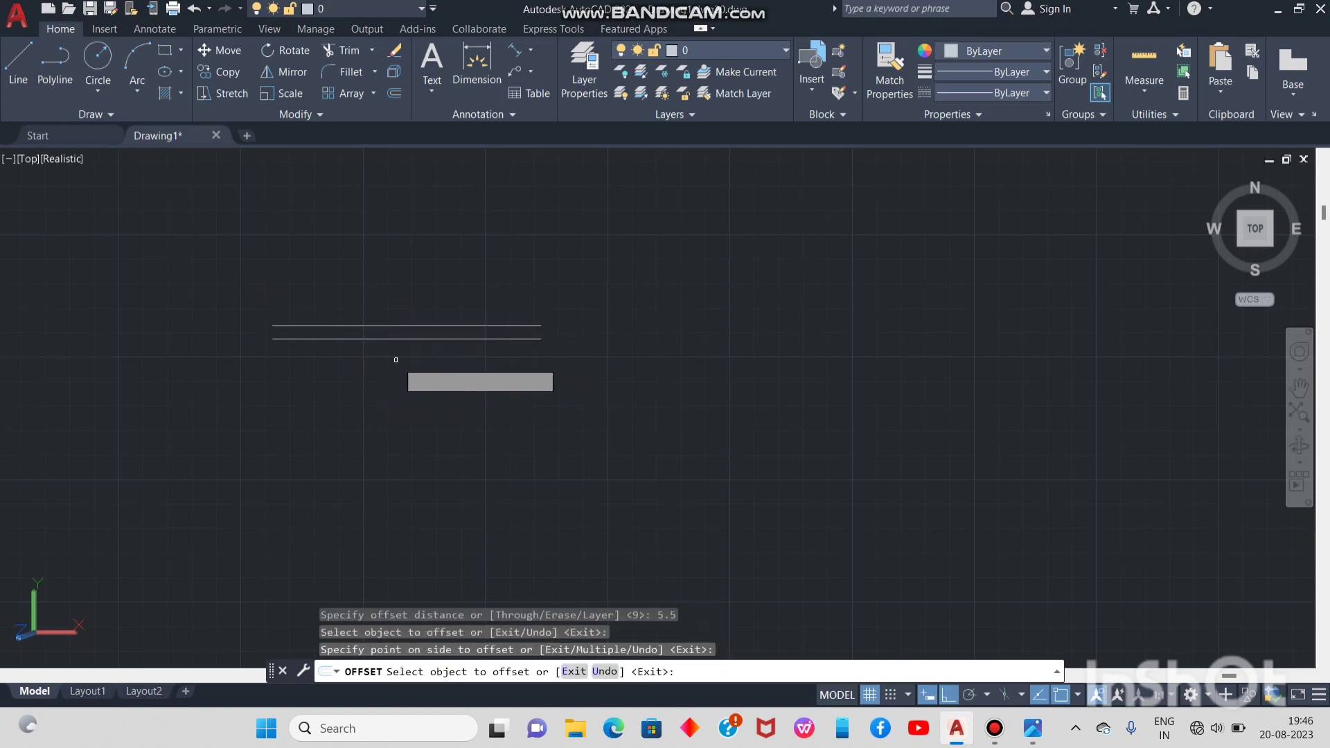
pyautogui.click(406, 338)
pyautogui.click(404, 358)
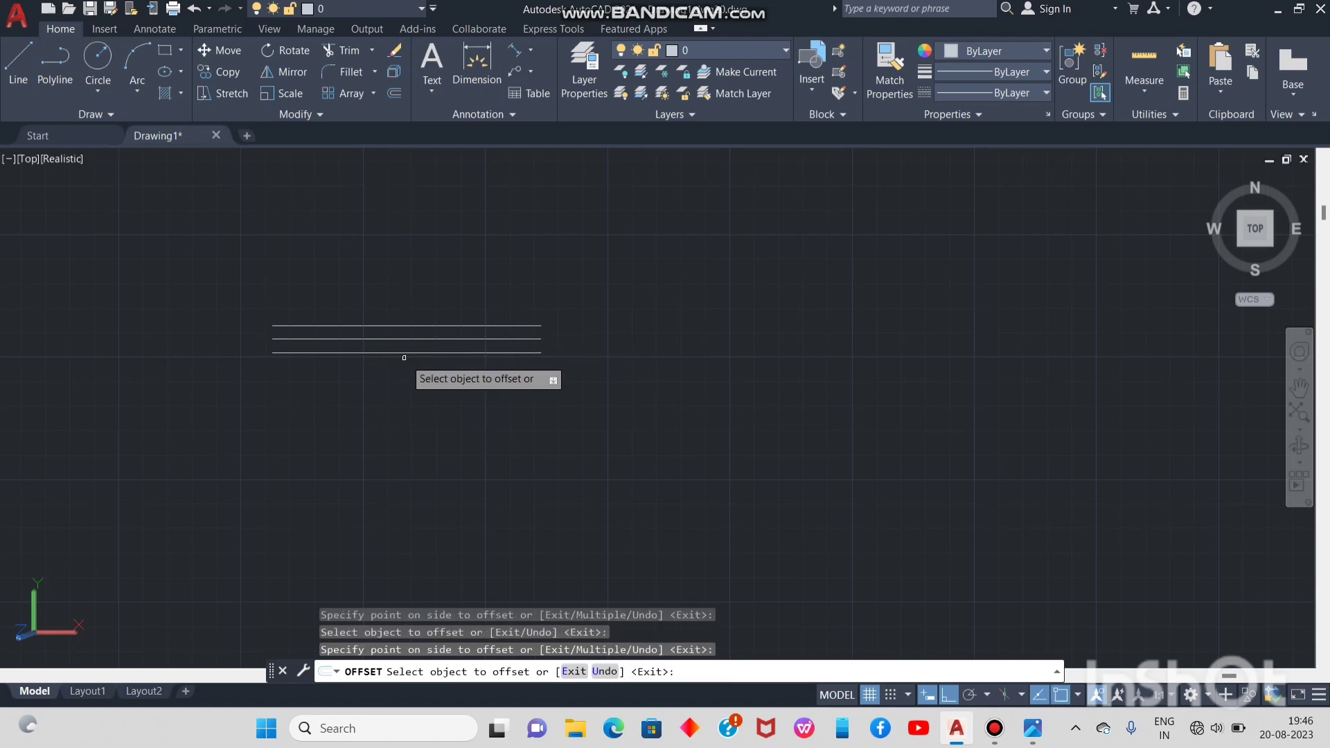
# Add a vertical linear dimension between the right endpoints of the upper and lower parallel lines
pyautogui.scroll(2, 400, 365)
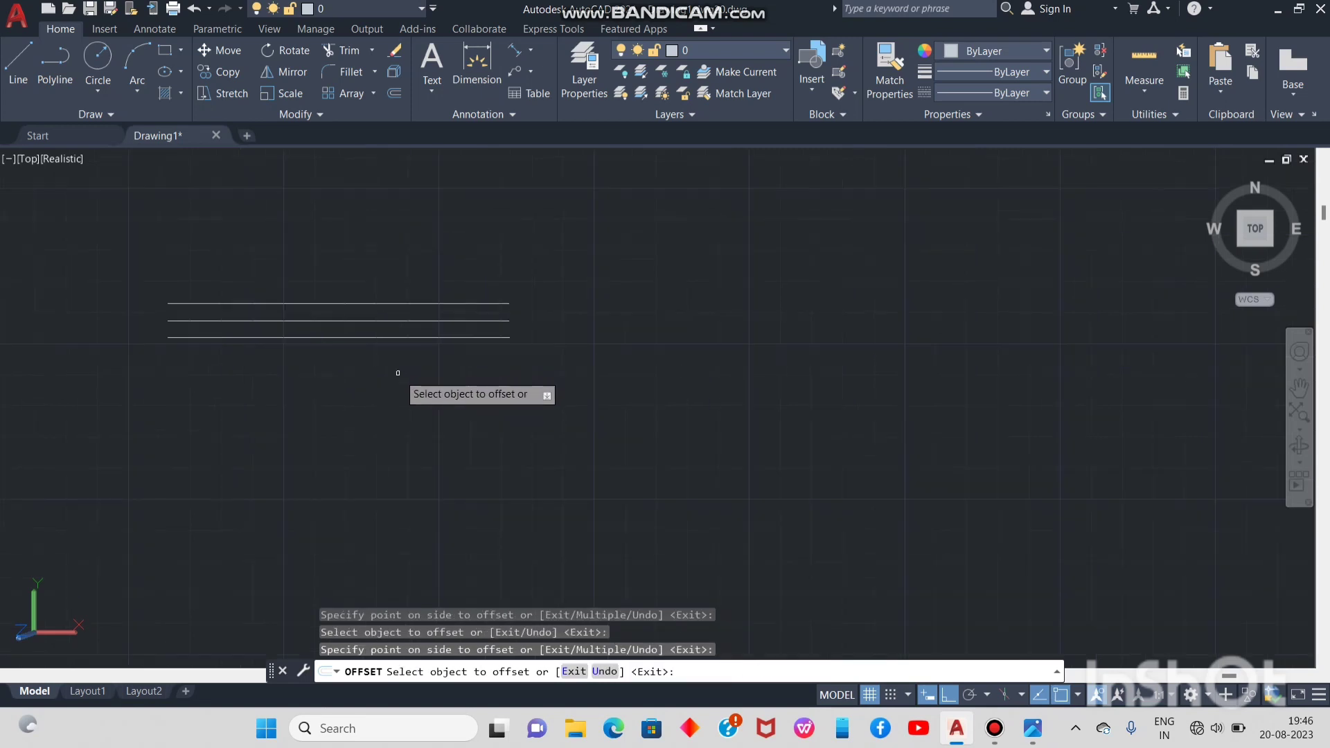
pyautogui.click(529, 48)
pyautogui.click(536, 72)
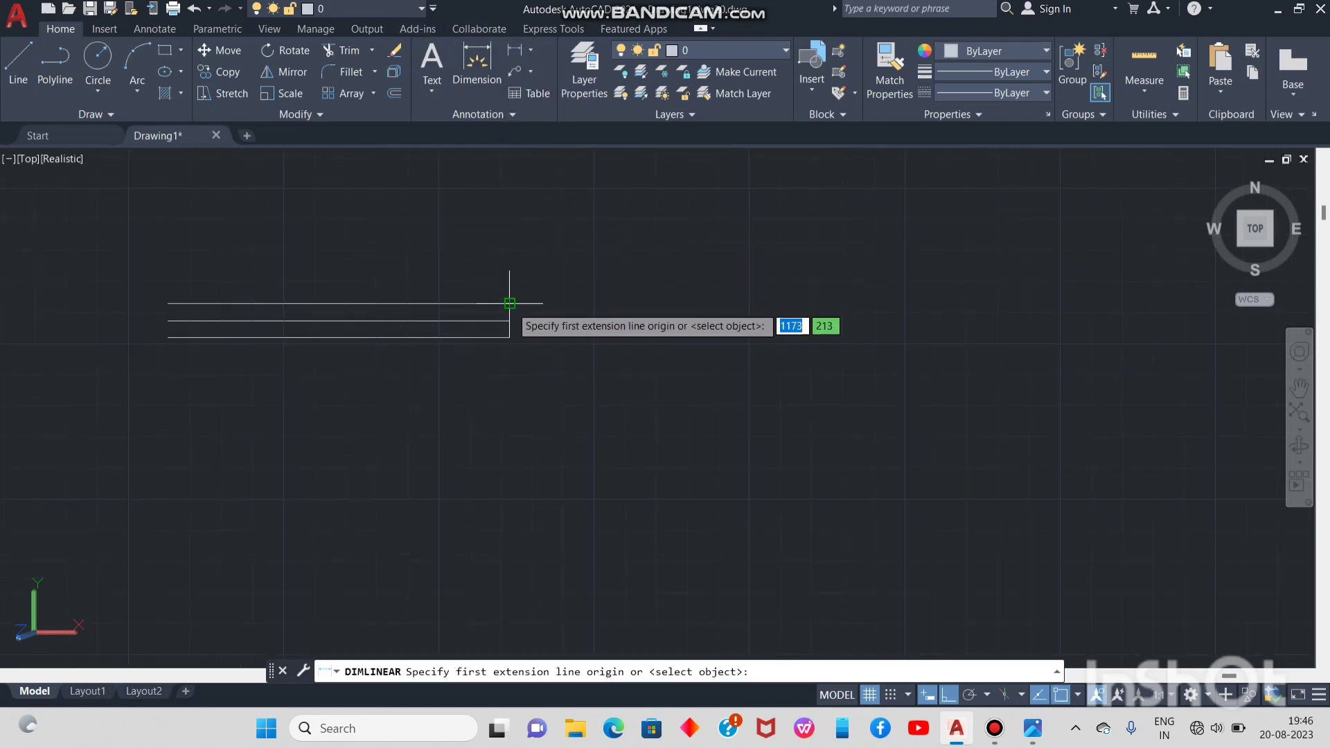
pyautogui.click(510, 303)
pyautogui.click(510, 337)
pyautogui.click(545, 319)
pyautogui.scroll(1, 654, 402)
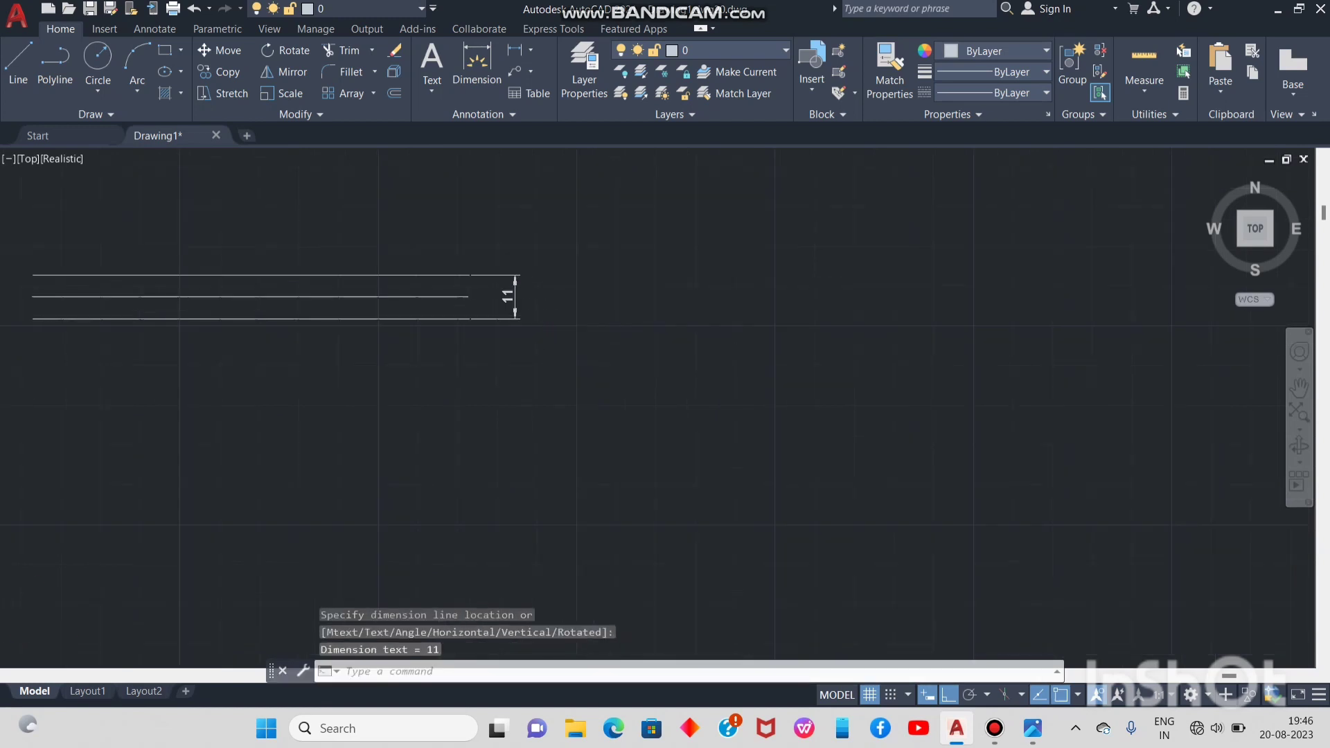
pyautogui.scroll(1, 540, 315)
pyautogui.moveTo(333, 263); pyautogui.dragTo(553, 367, button='middle')
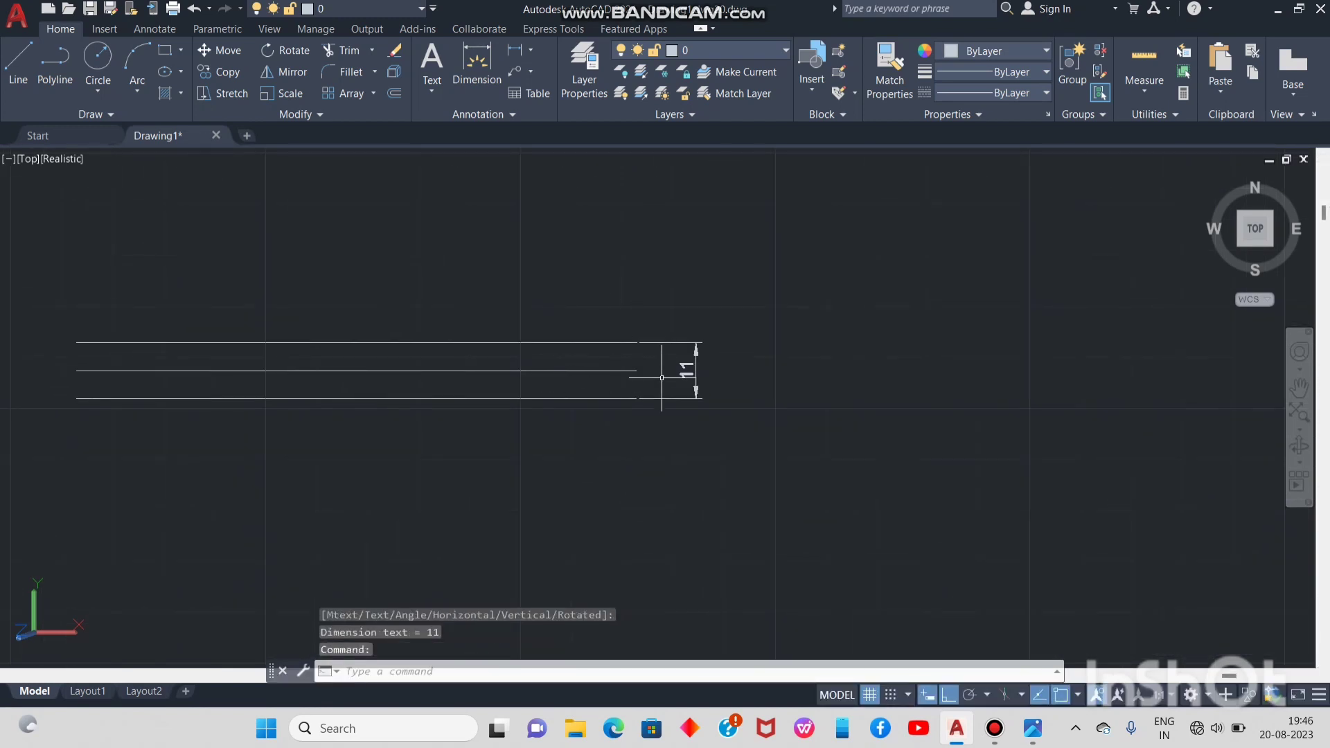
# Check the handle width in the wrench reference image and delete the vertical dimension between the outer lines
pyautogui.click(1032, 731)
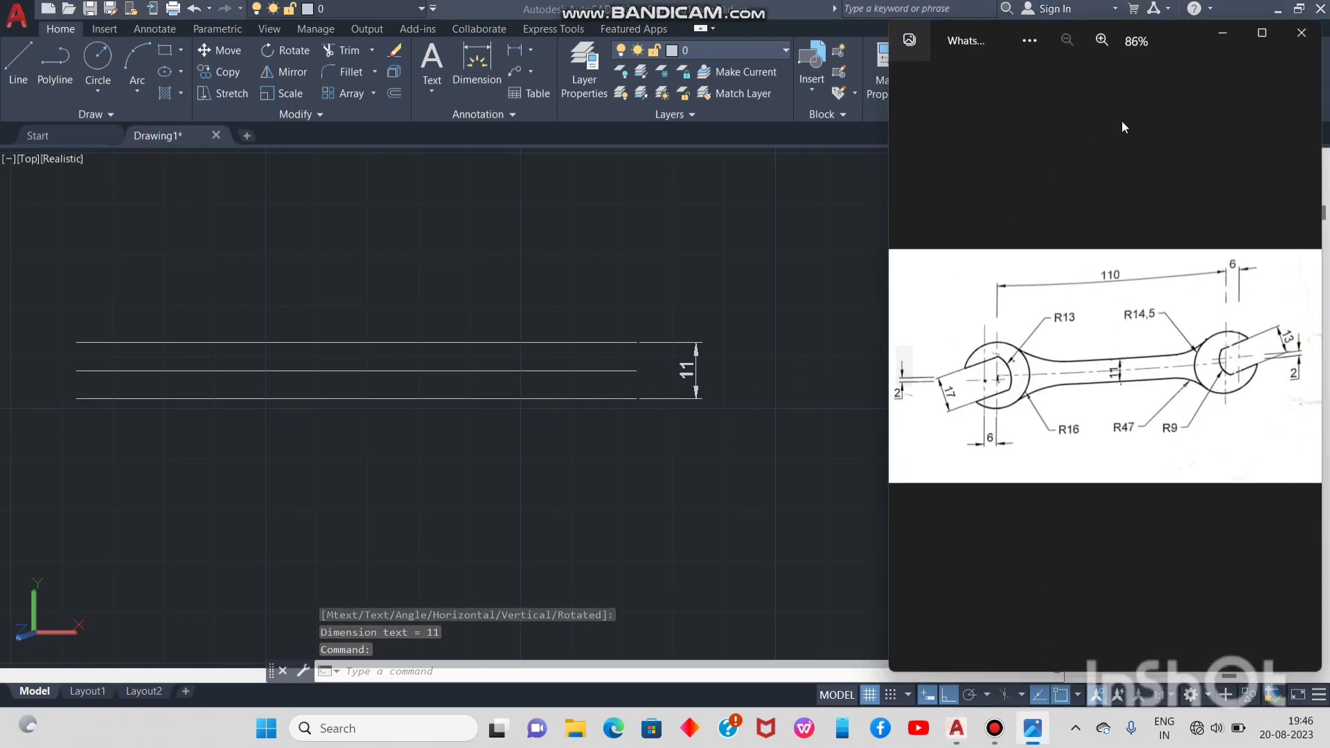
pyautogui.click(1222, 33)
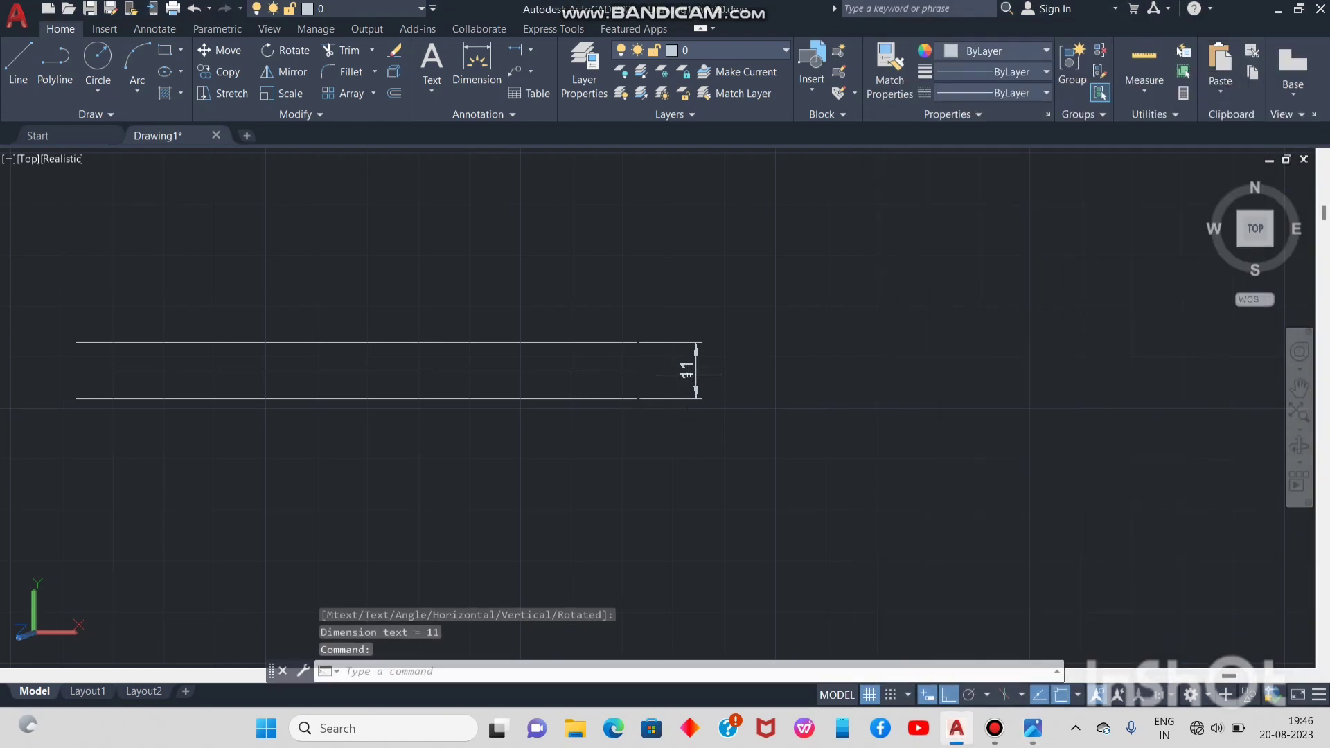
pyautogui.click(686, 369)
pyautogui.press('Delete')
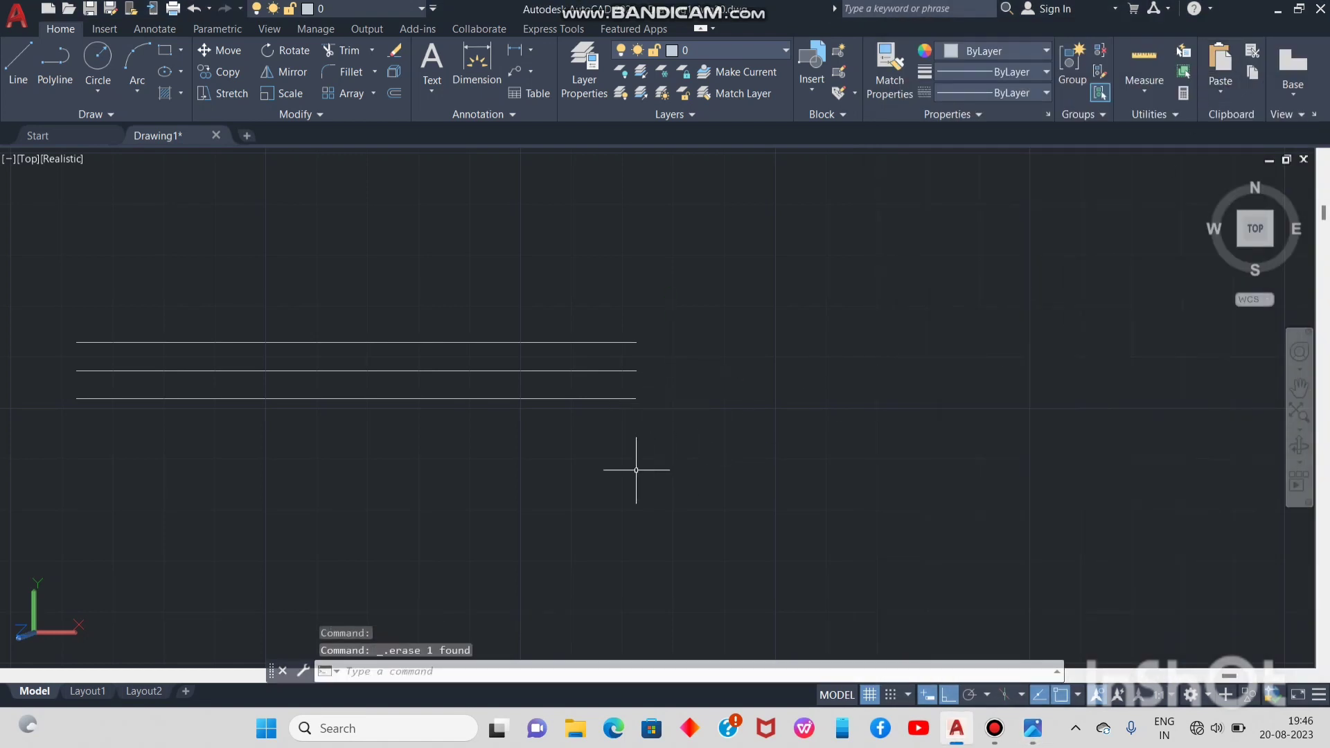
# Draw a line from the middle line's left endpoint 2 straight down and 6 to the left, per the reference image
pyautogui.moveTo(430, 499); pyautogui.dragTo(642, 499, button='middle')
pyautogui.click(1031, 734)
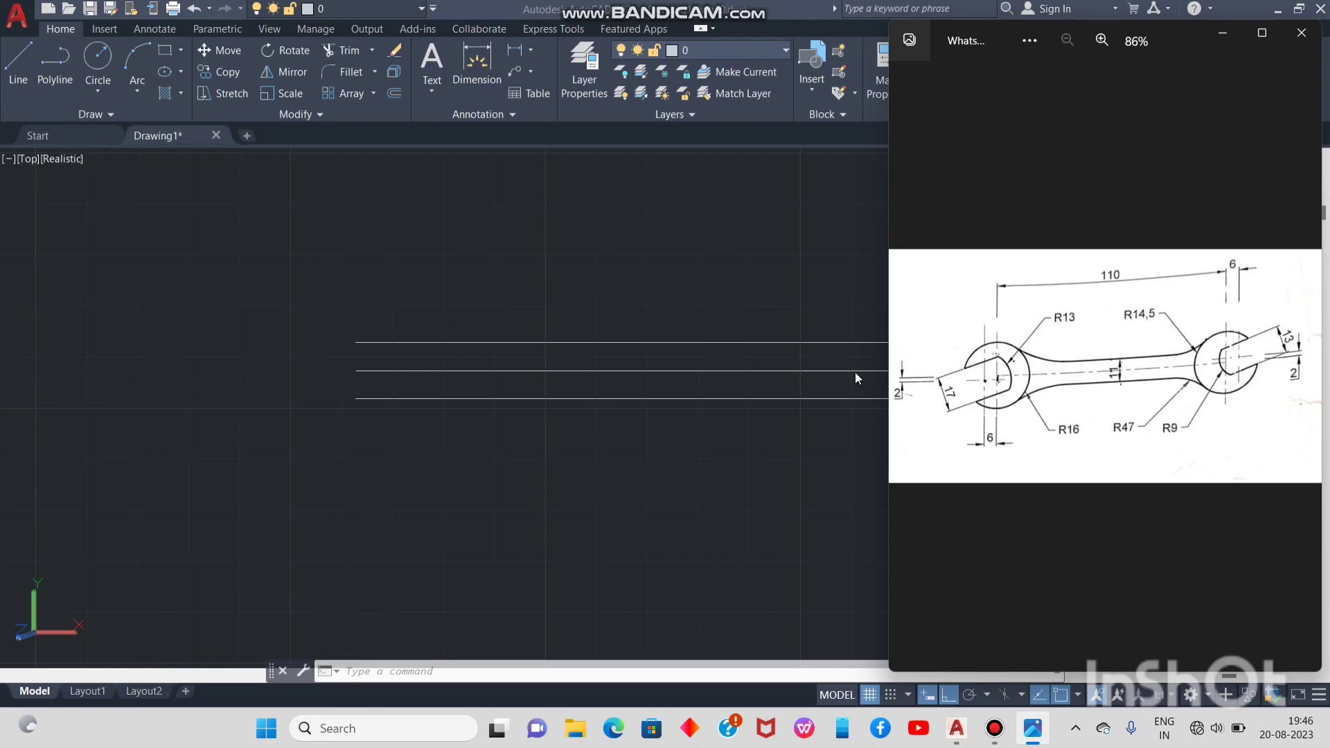
pyautogui.click(1214, 36)
pyautogui.click(18, 63)
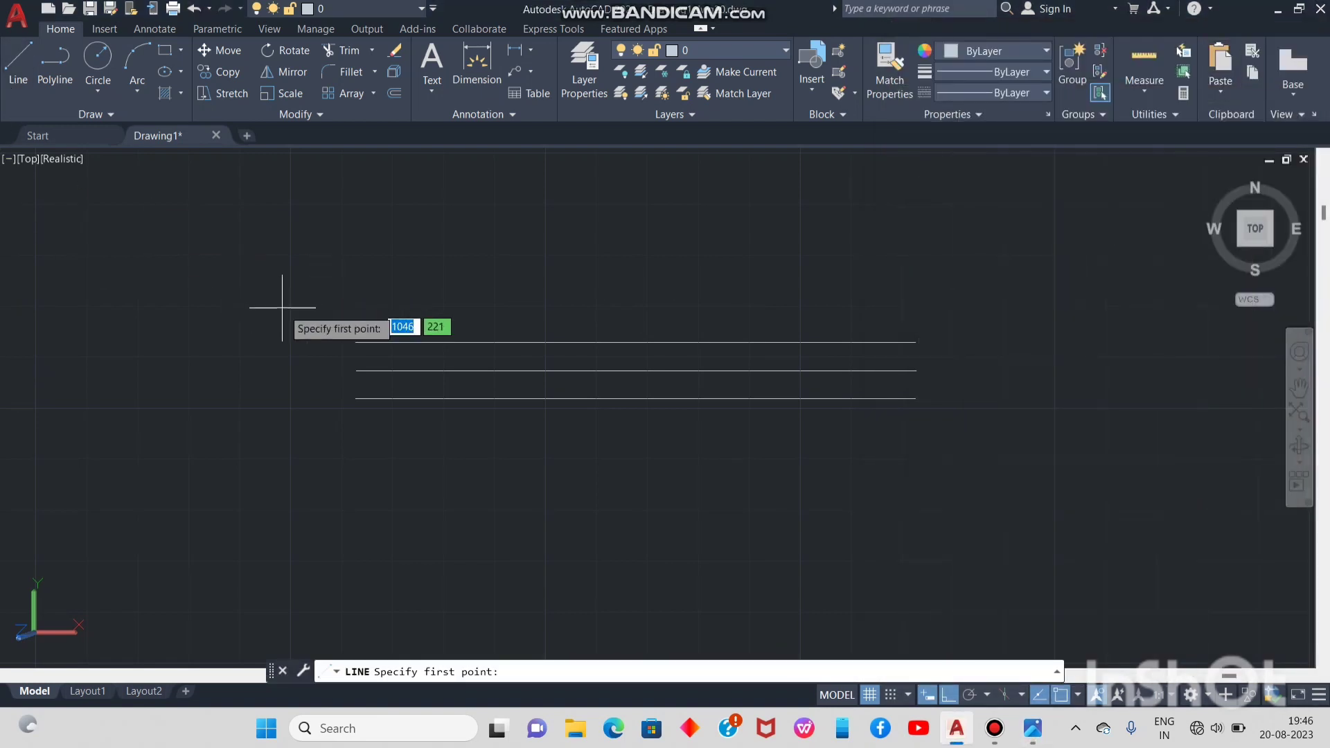
pyautogui.click(356, 371)
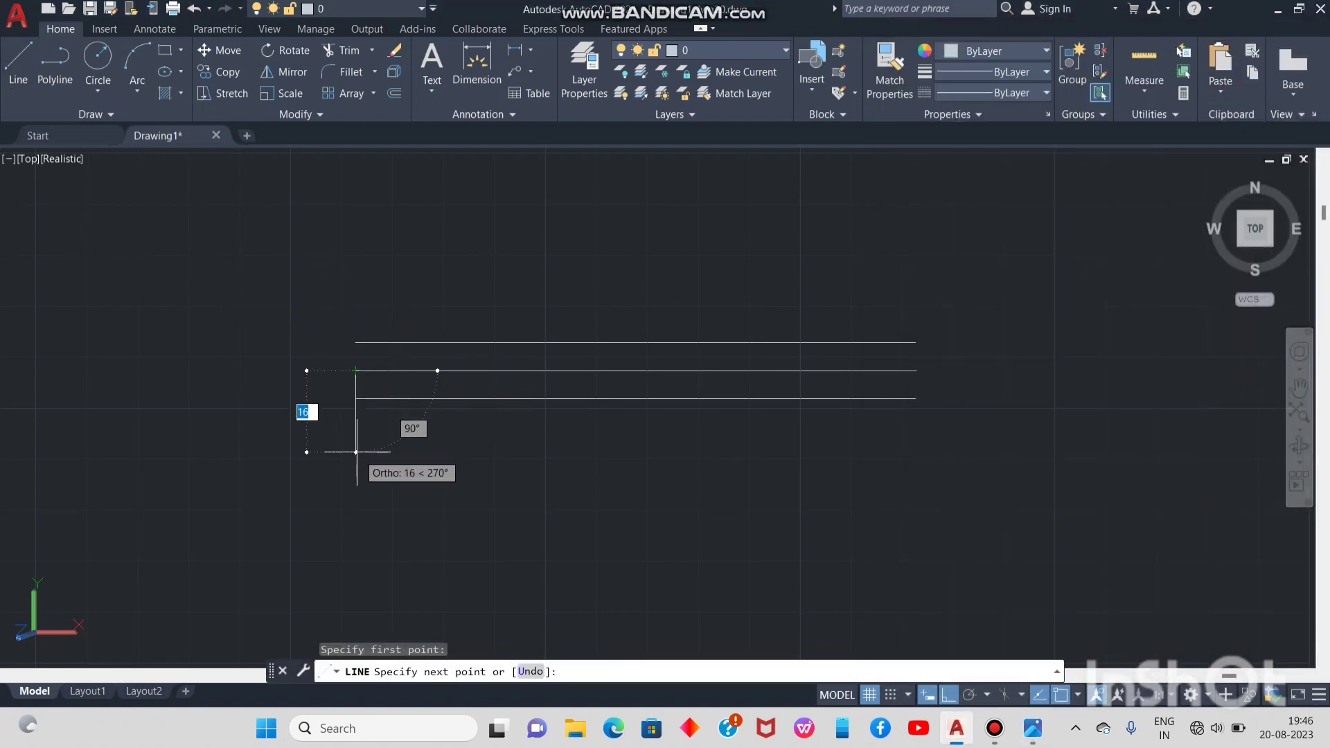
pyautogui.write('2')
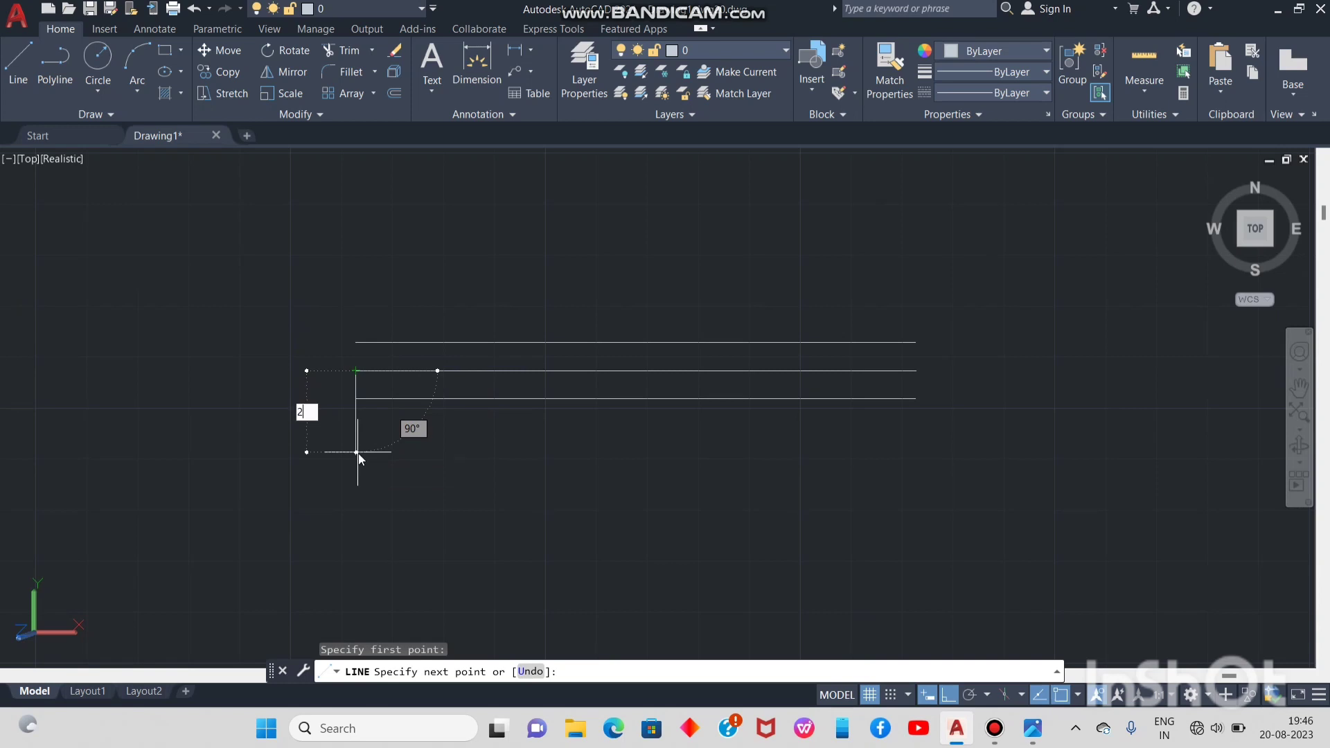
pyautogui.press('Return')
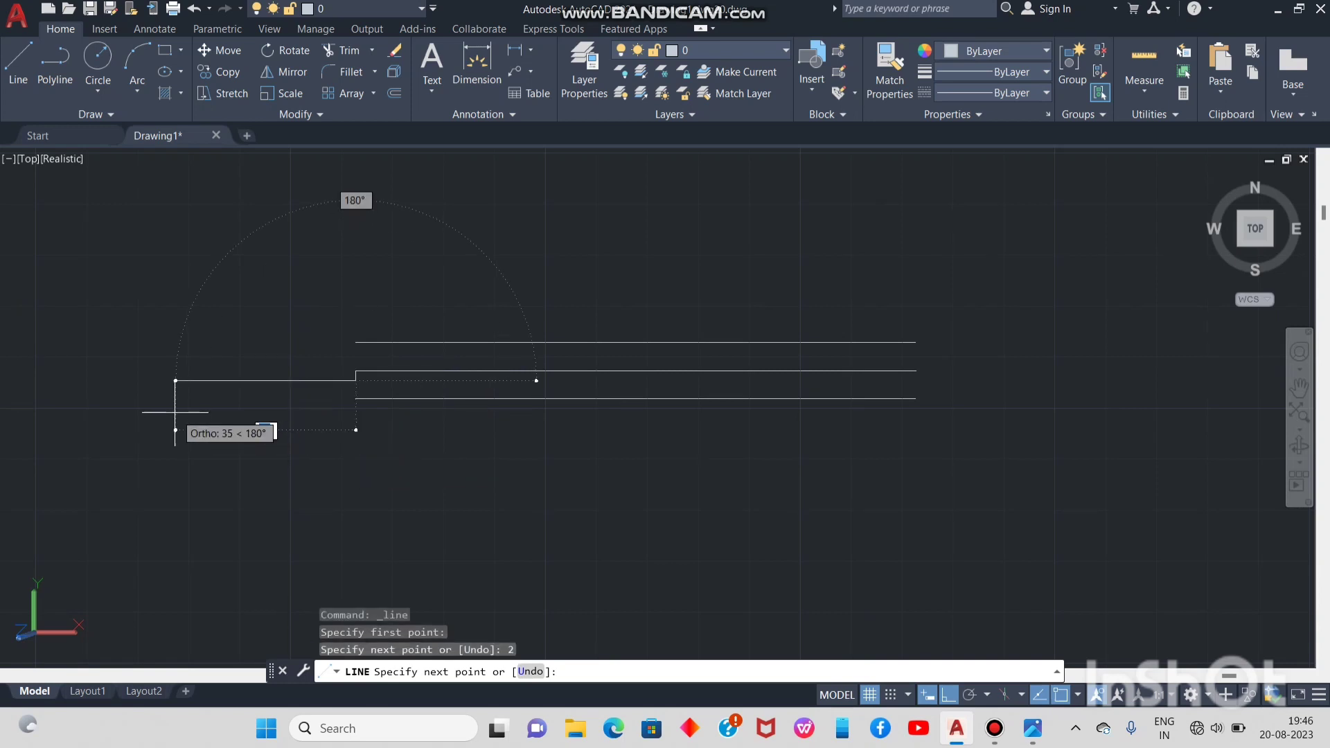
pyautogui.write('6')
pyautogui.press('Return')
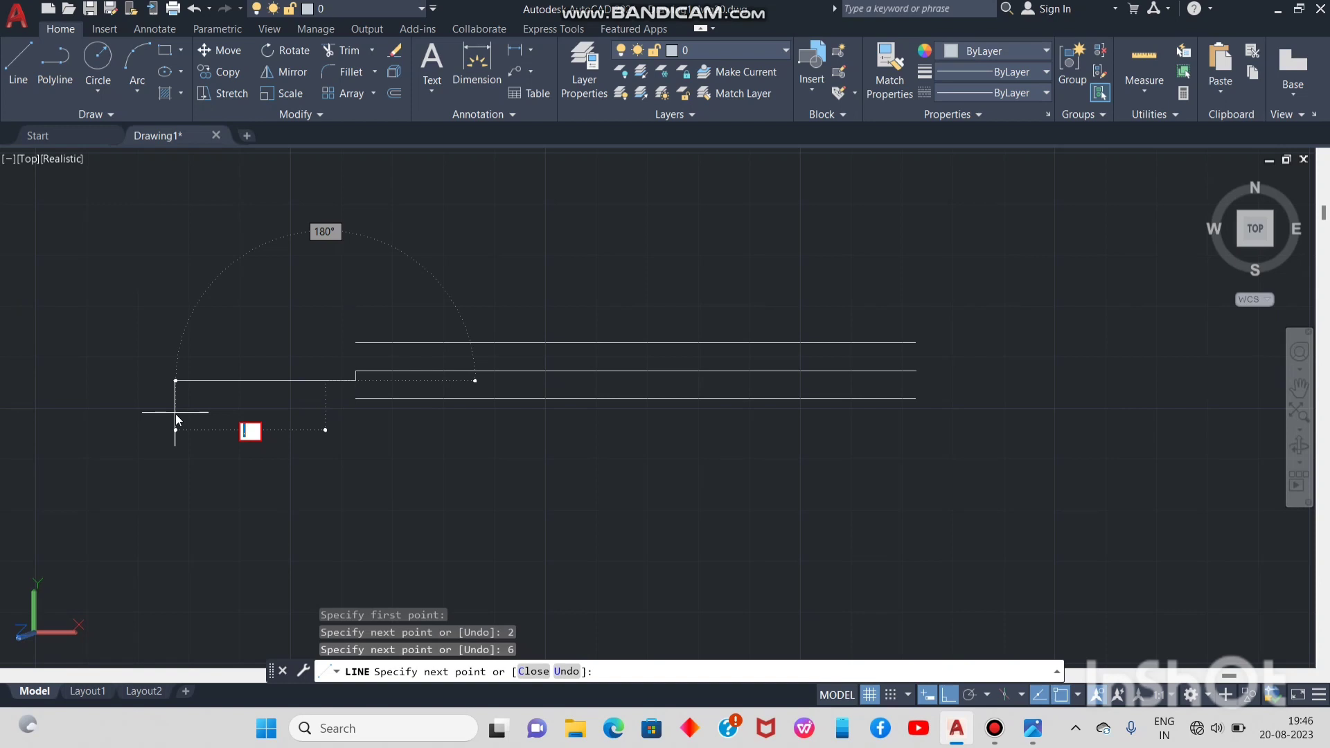
pyautogui.press('Escape')
pyautogui.press('Escape')
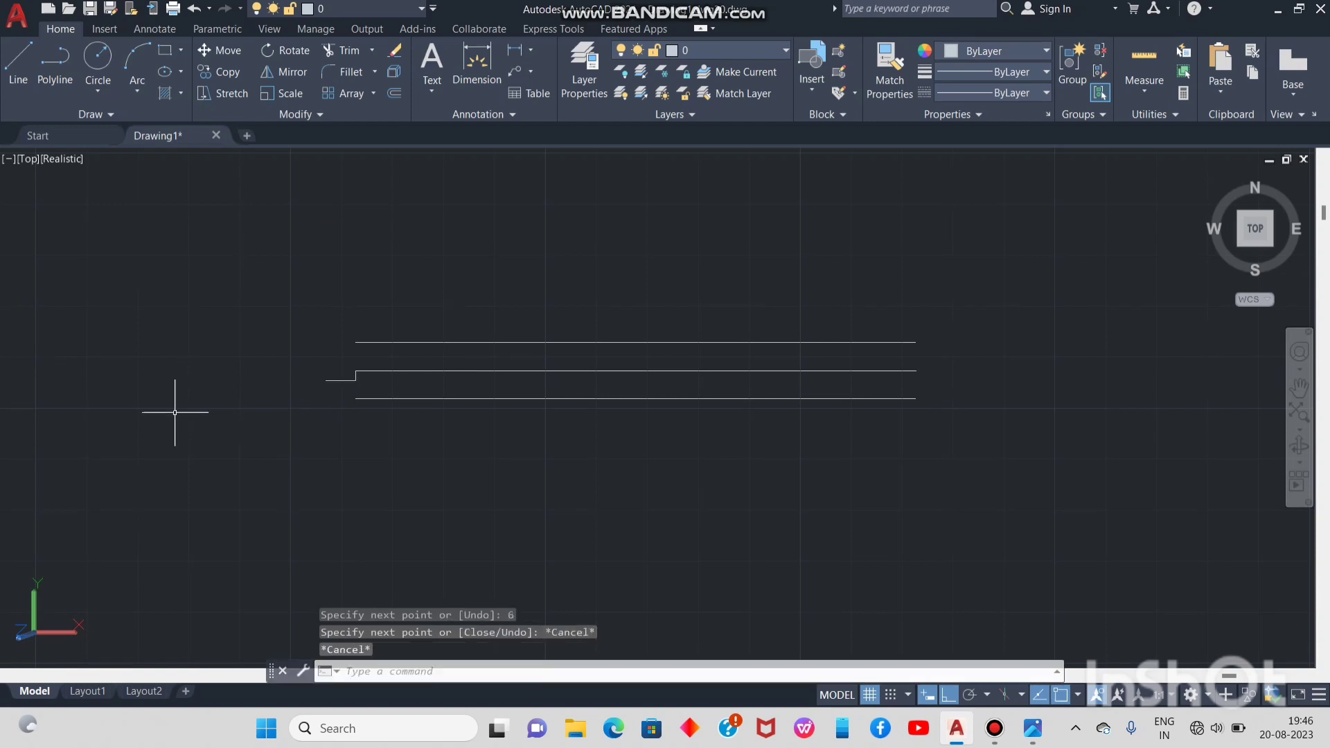
# Add linear dimensions to the short vertical and horizontal segments at the middle line's left end
pyautogui.click(514, 52)
pyautogui.click(356, 374)
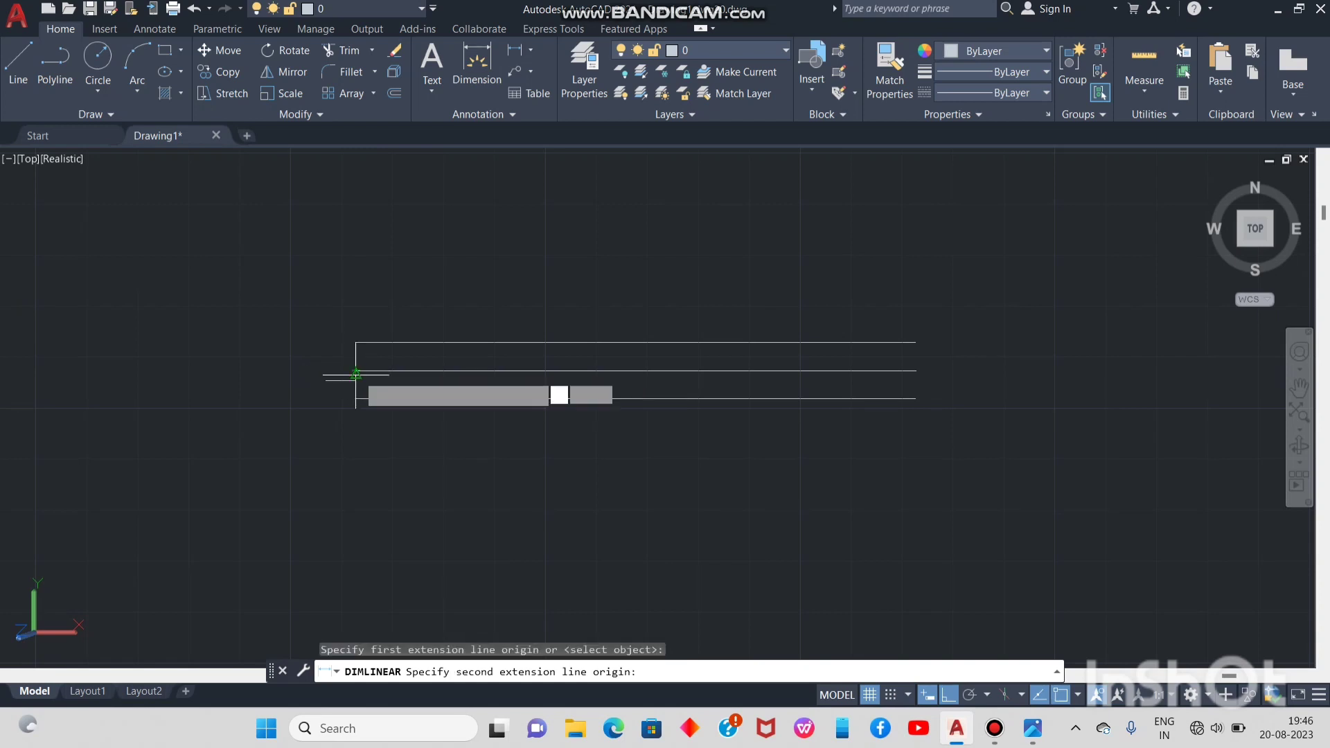
pyautogui.click(355, 380)
pyautogui.click(254, 408)
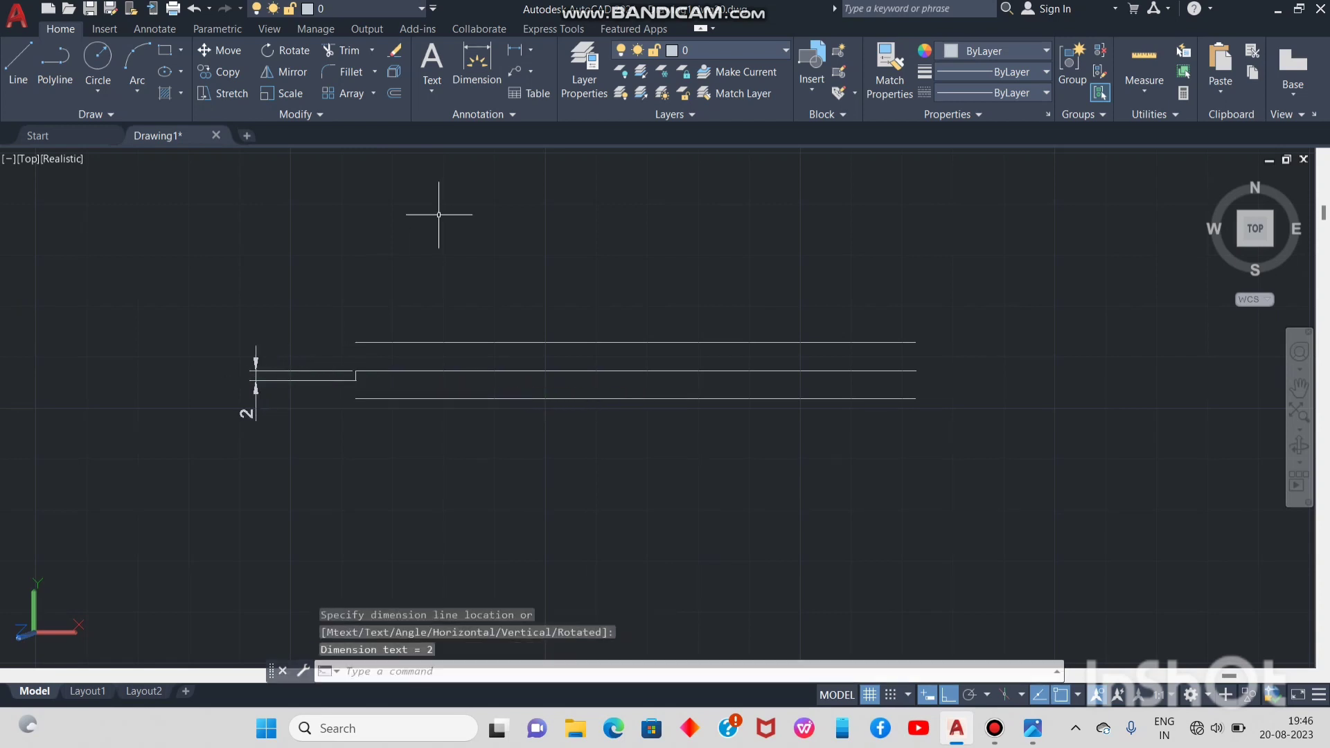
pyautogui.click(513, 53)
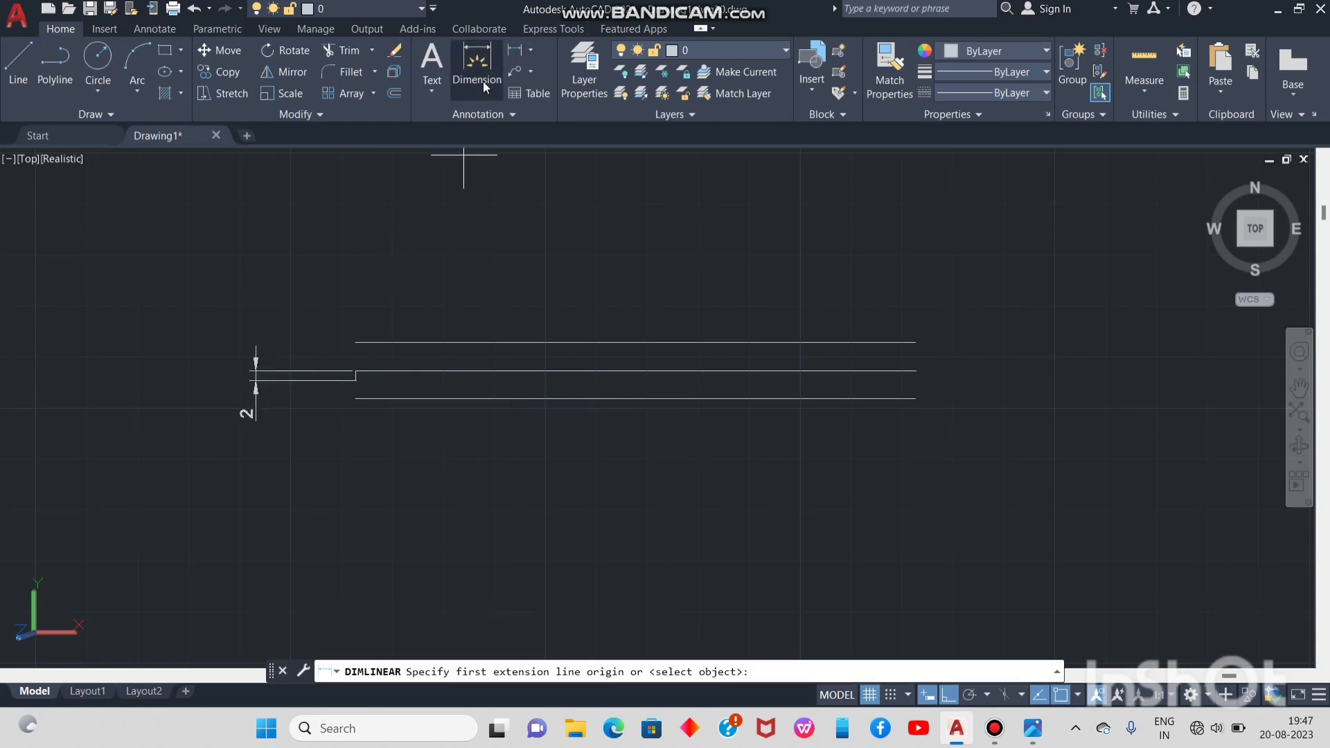
pyautogui.click(325, 380)
pyautogui.click(356, 380)
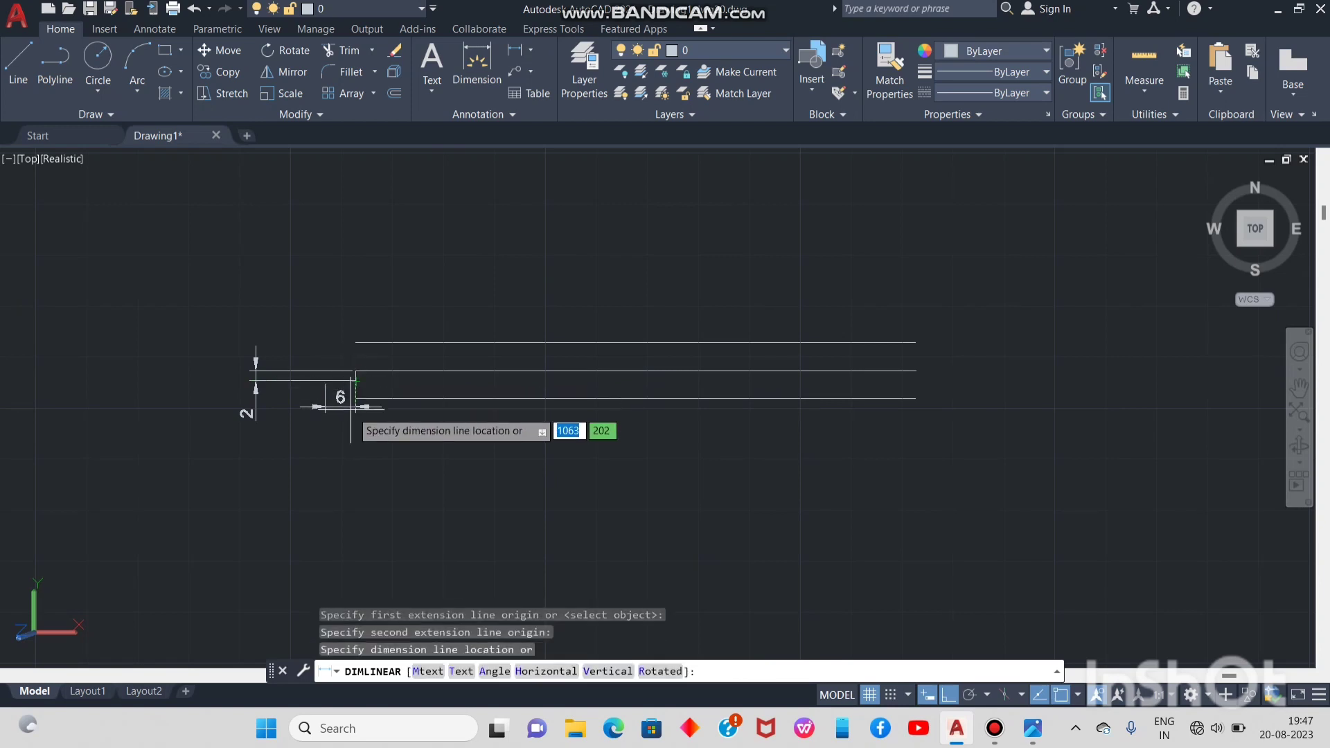
pyautogui.click(355, 480)
# Compare the offset segments with the wrench reference image and delete both of their linear dimensions
pyautogui.moveTo(1045, 729)
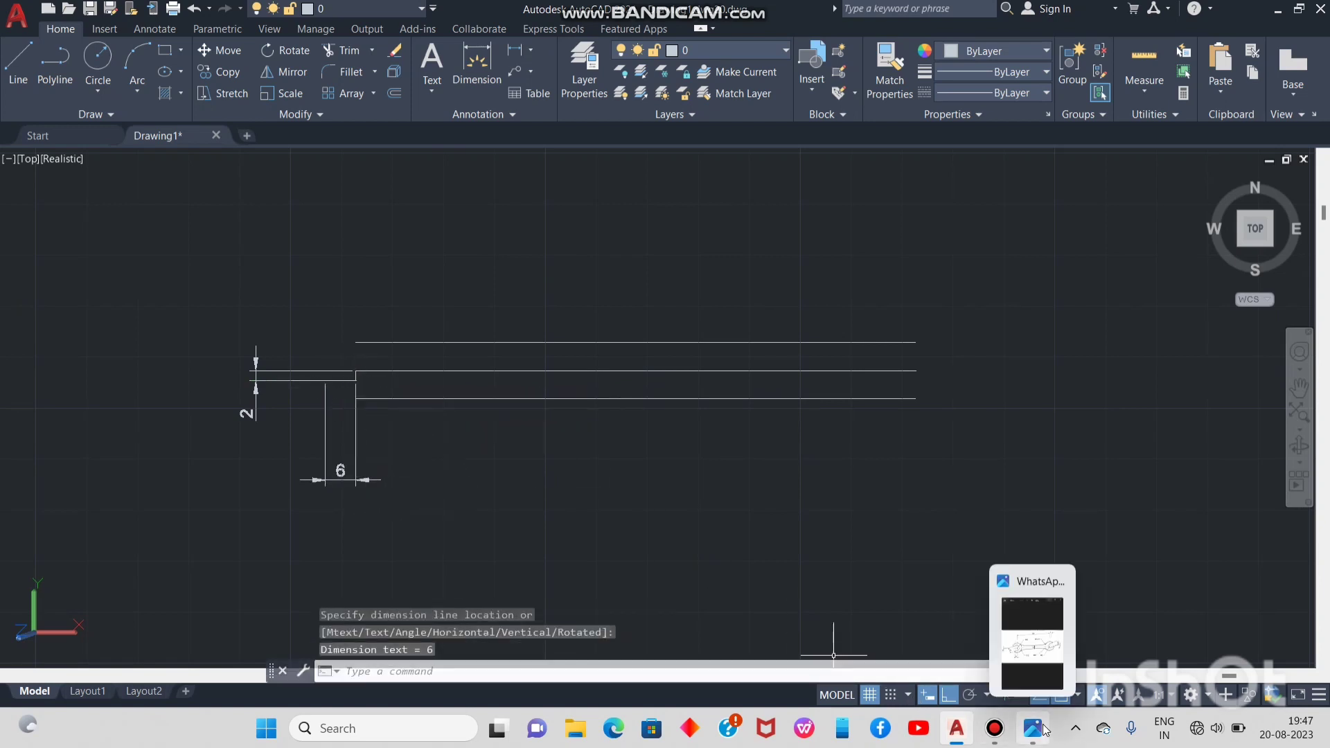
pyautogui.click(1031, 644)
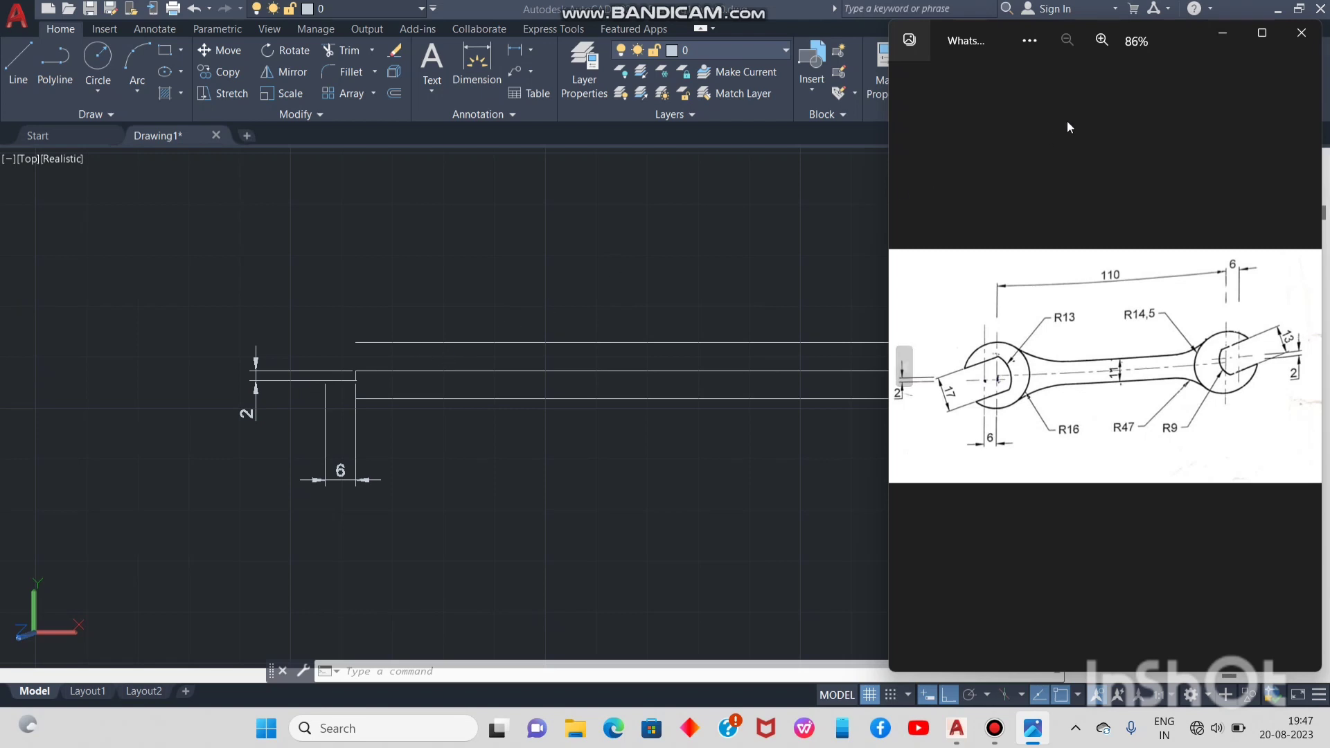
pyautogui.click(1220, 31)
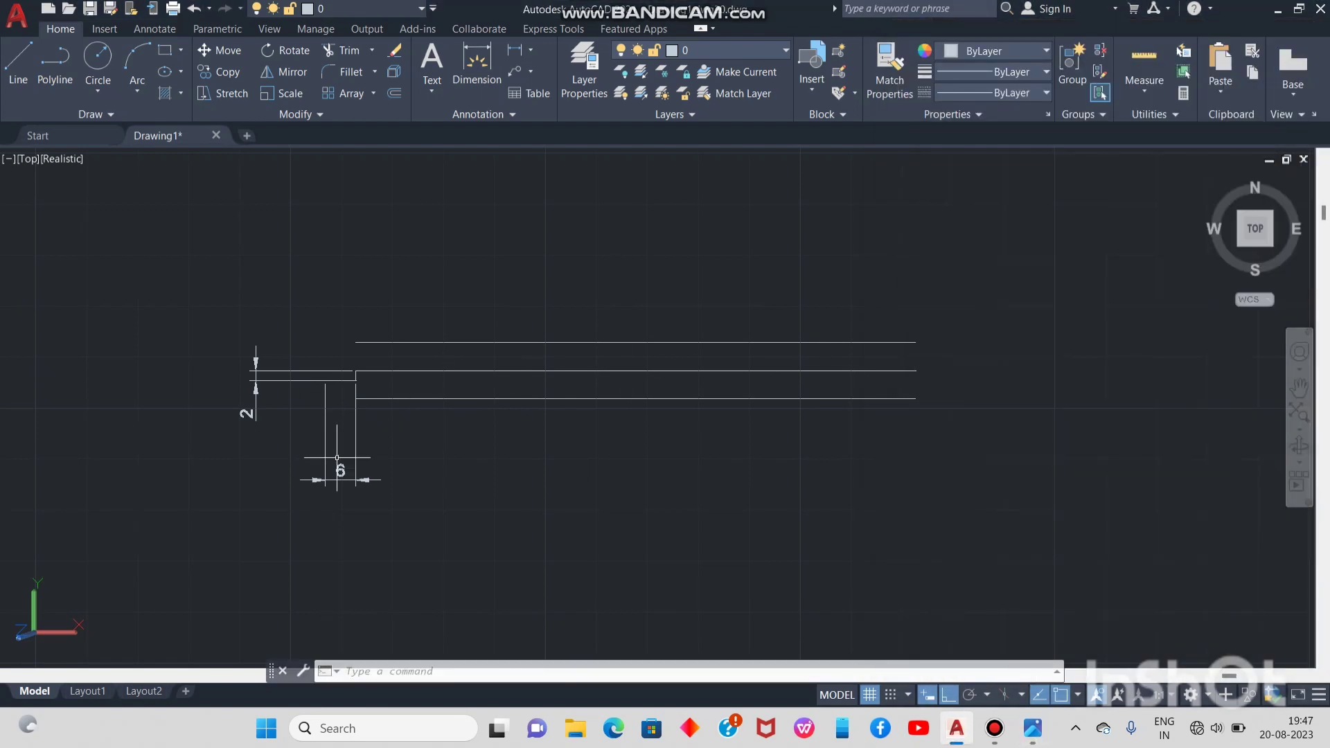
pyautogui.click(340, 471)
pyautogui.click(306, 381)
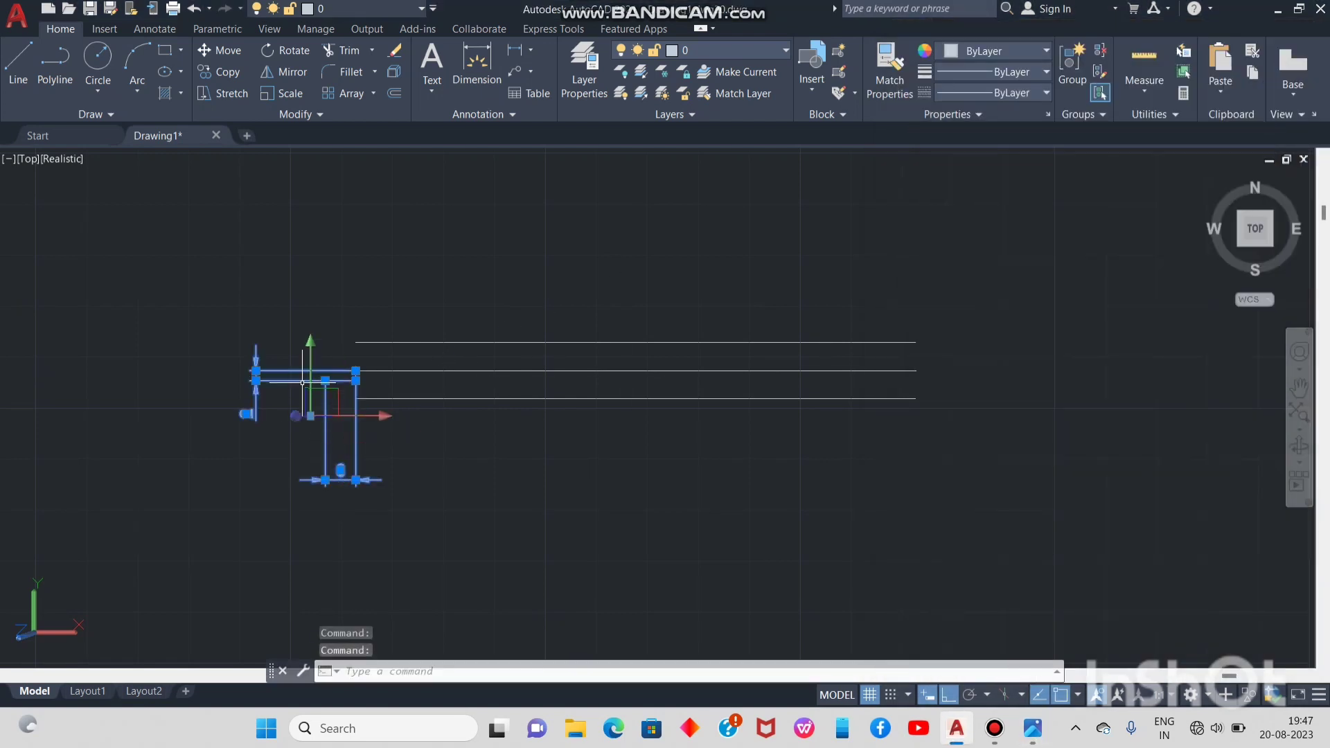
pyautogui.press('Delete')
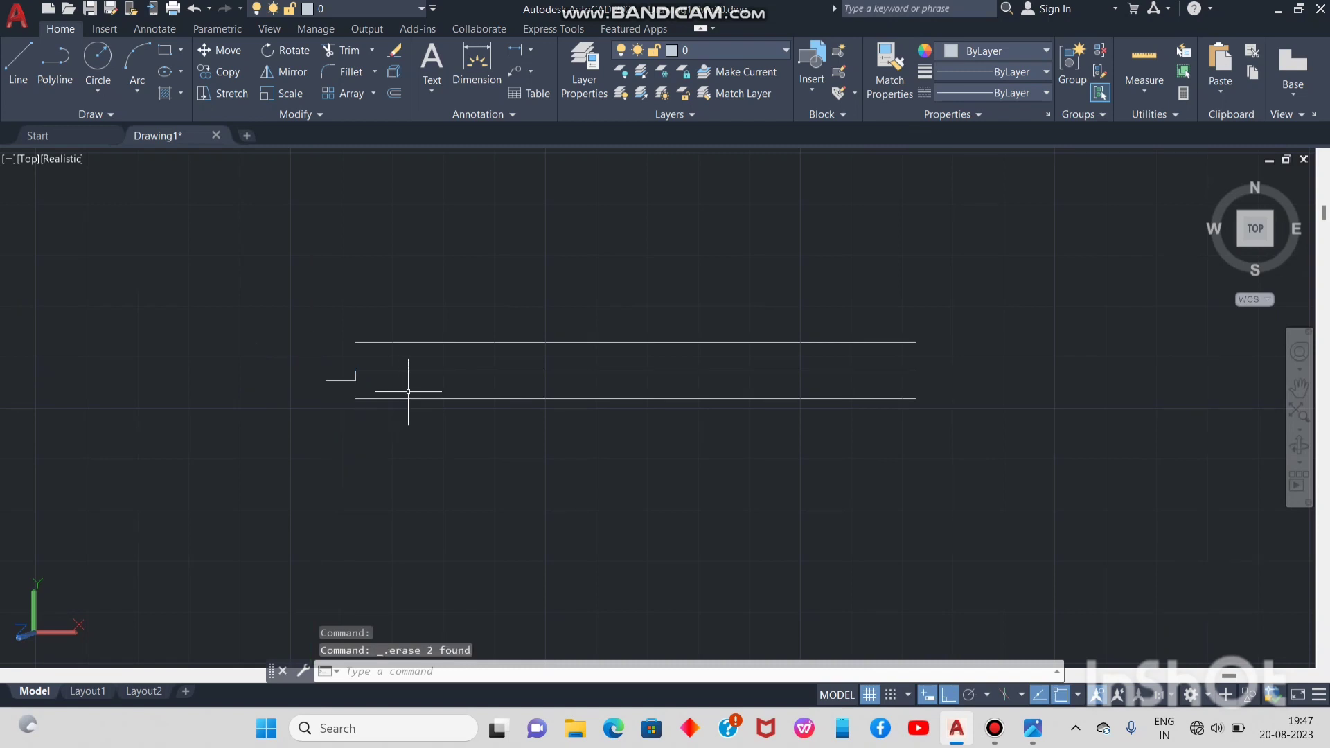
# Check the left head in the wrench reference image and draw a radius 16 circle centred on the middle line's left endpoint
pyautogui.click(1032, 726)
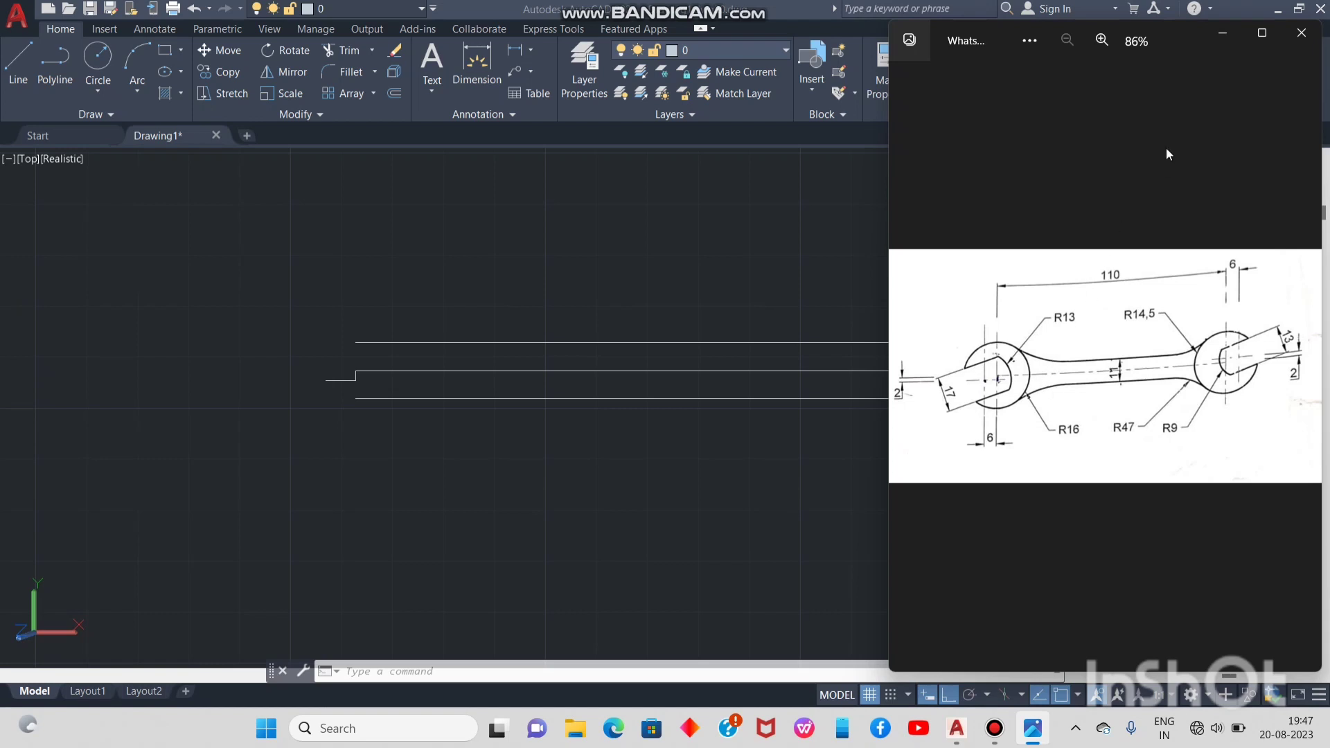
pyautogui.click(1206, 32)
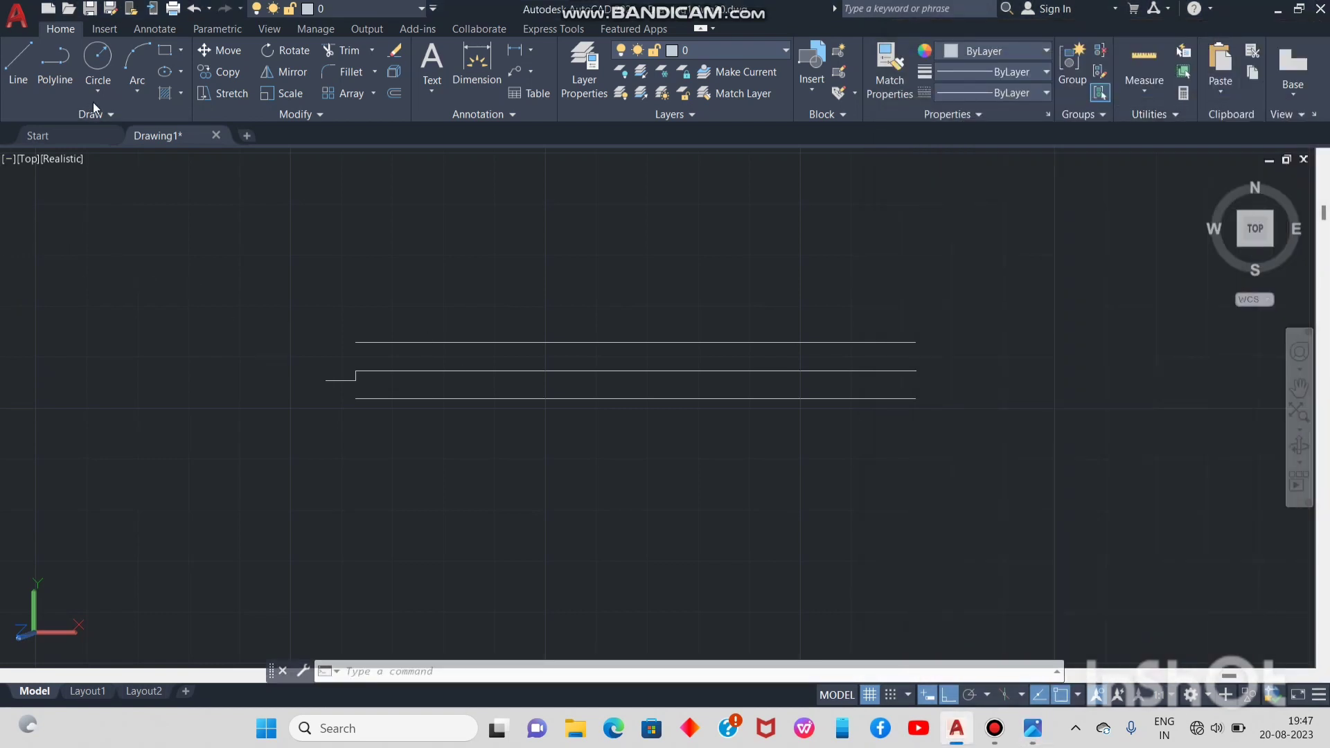
pyautogui.click(97, 97)
pyautogui.click(111, 121)
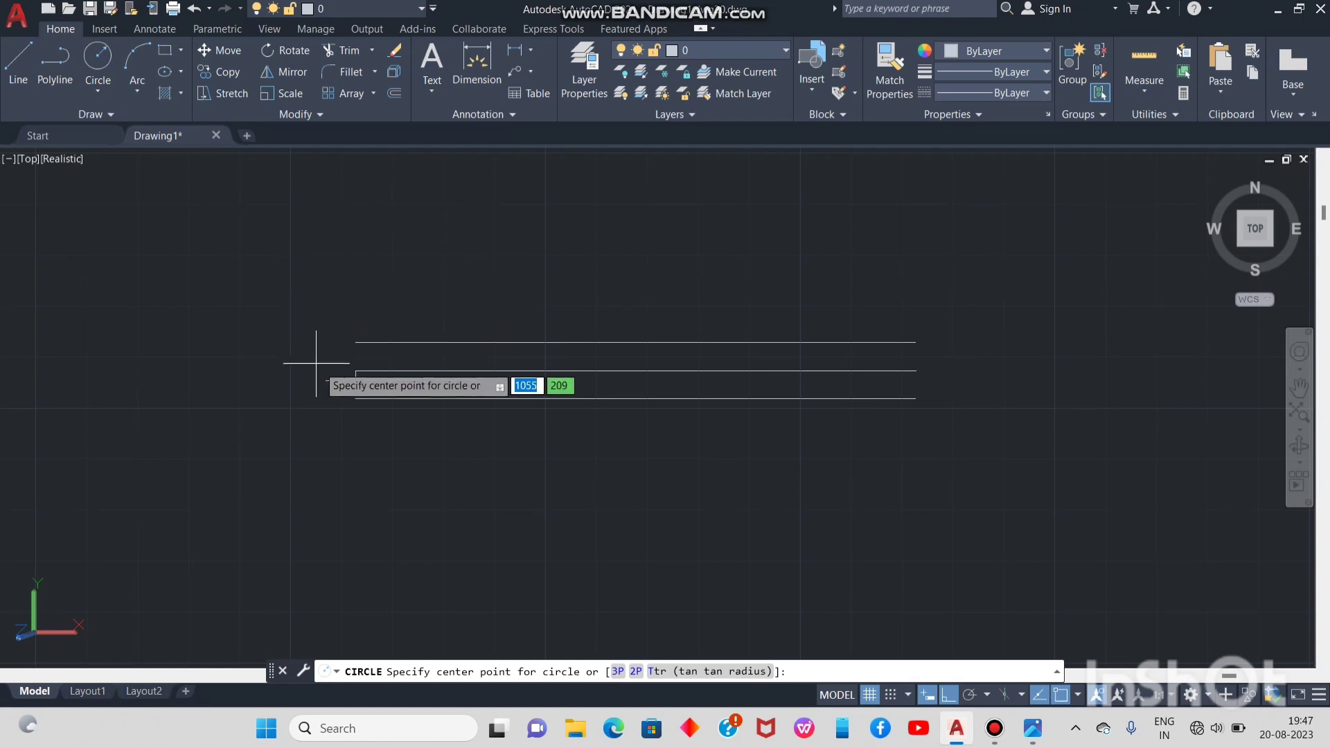
pyautogui.click(356, 371)
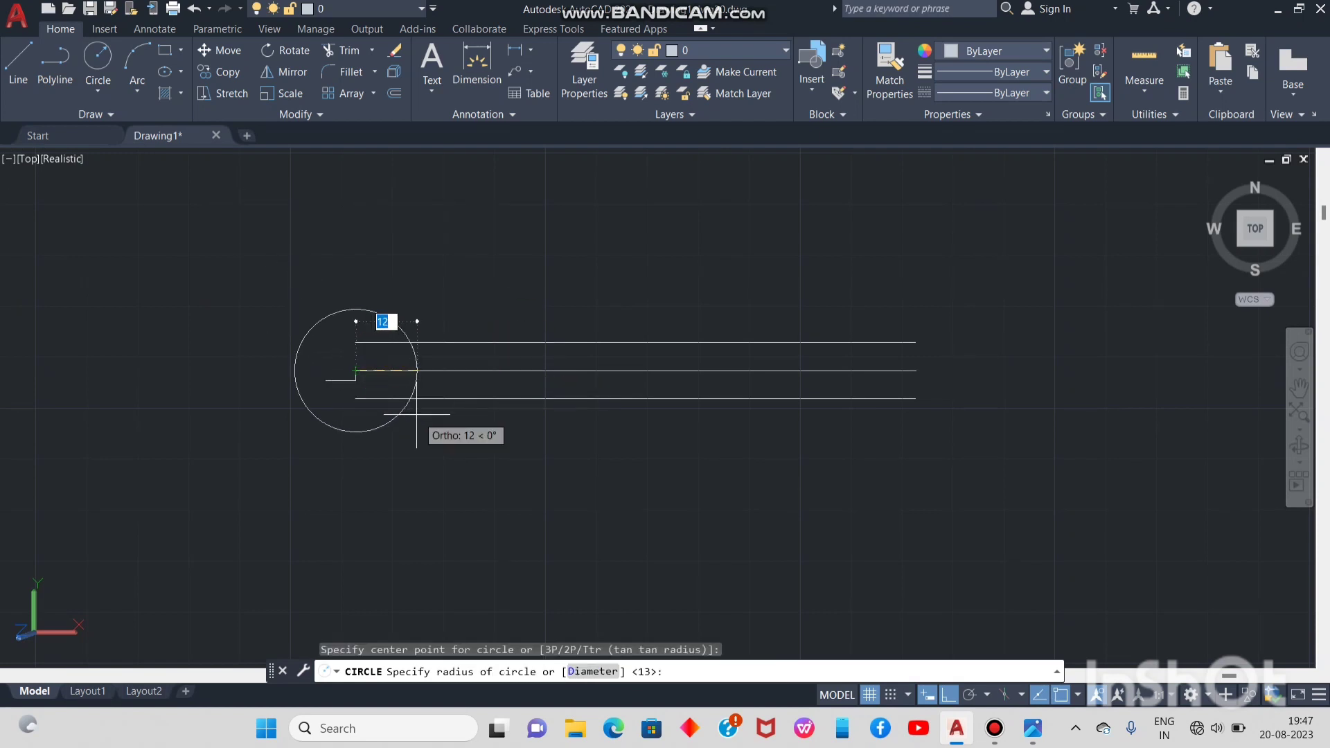
pyautogui.write('16')
pyautogui.press('Return')
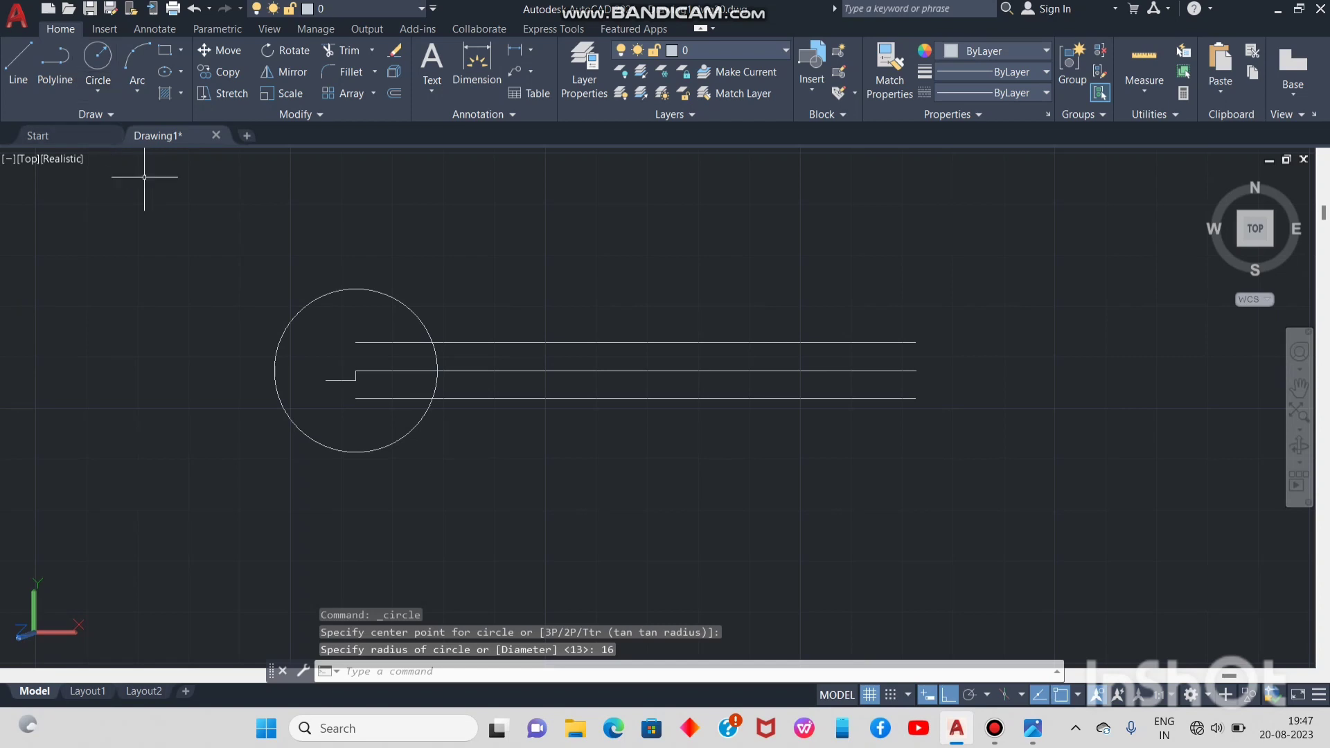
# Draw a radius 13 circle centred on the left end of the short horizontal segment
pyautogui.press('Return')
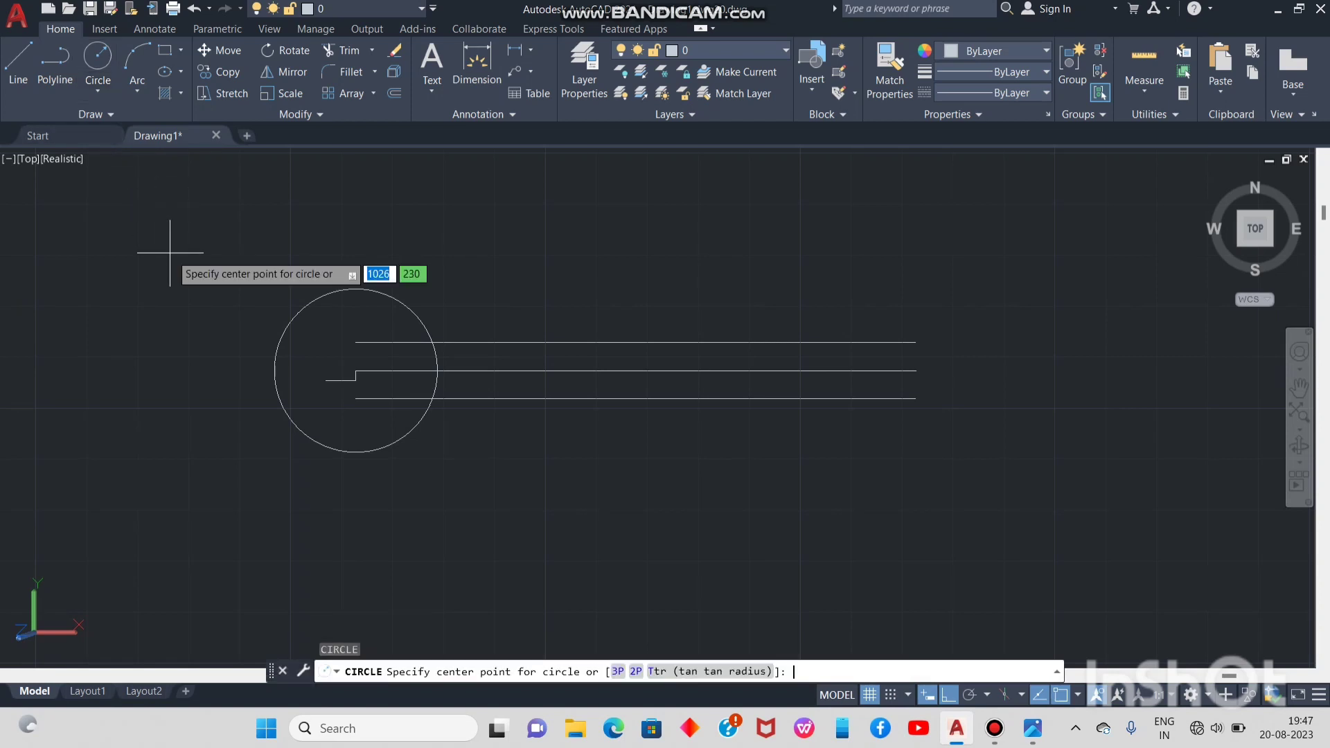
pyautogui.click(324, 381)
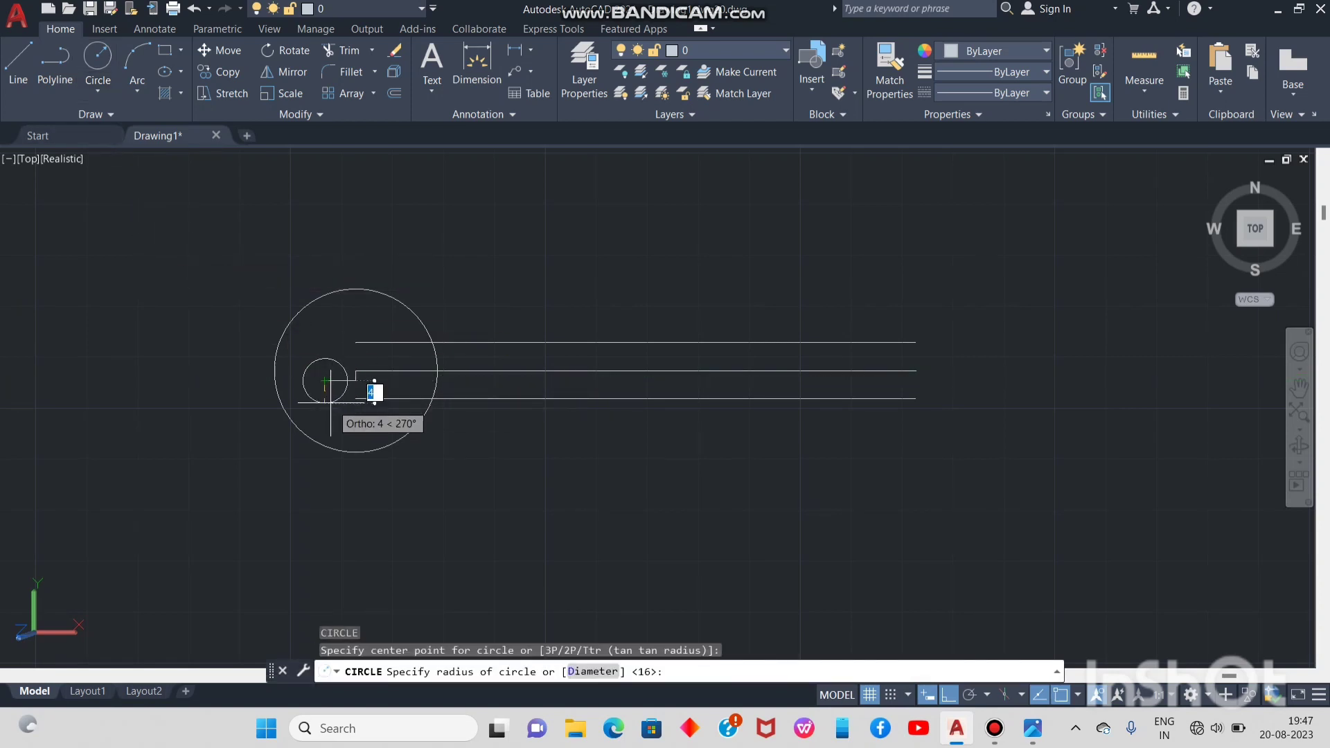
pyautogui.write('13')
pyautogui.press('Return')
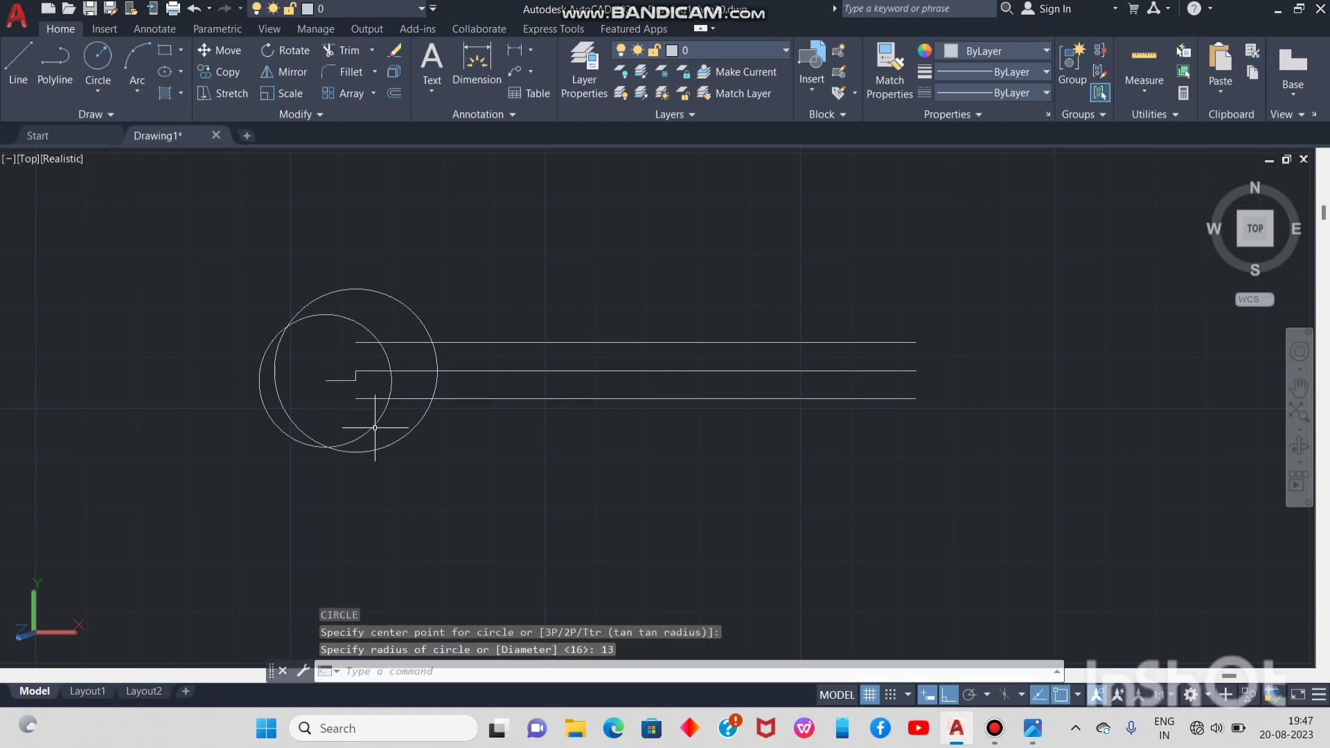
# Draw a slanted line joining the middle line's left endpoint to the left end of the short horizontal segment
pyautogui.moveTo(177, 368); pyautogui.dragTo(287, 374, button='middle')
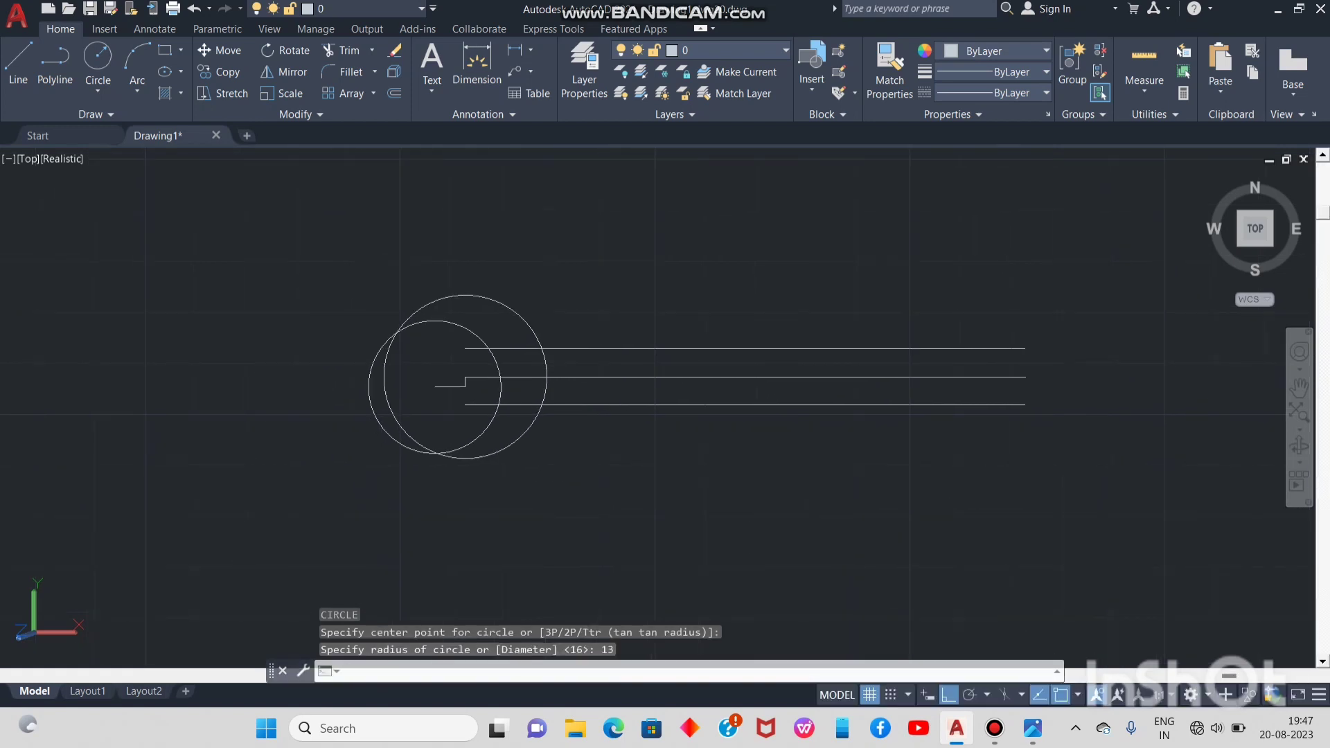
pyautogui.click(19, 73)
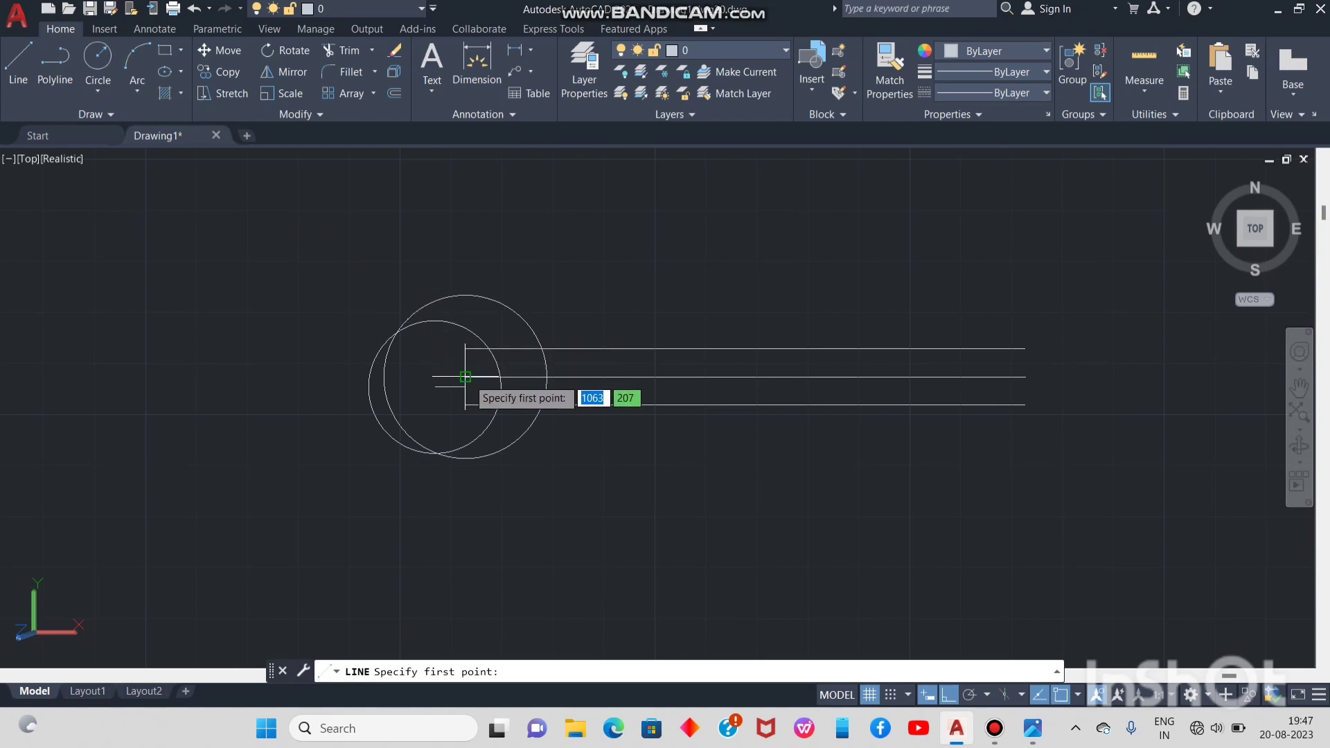
pyautogui.scroll(4, 653, 407)
pyautogui.moveTo(380, 379); pyautogui.dragTo(714, 393, button='middle')
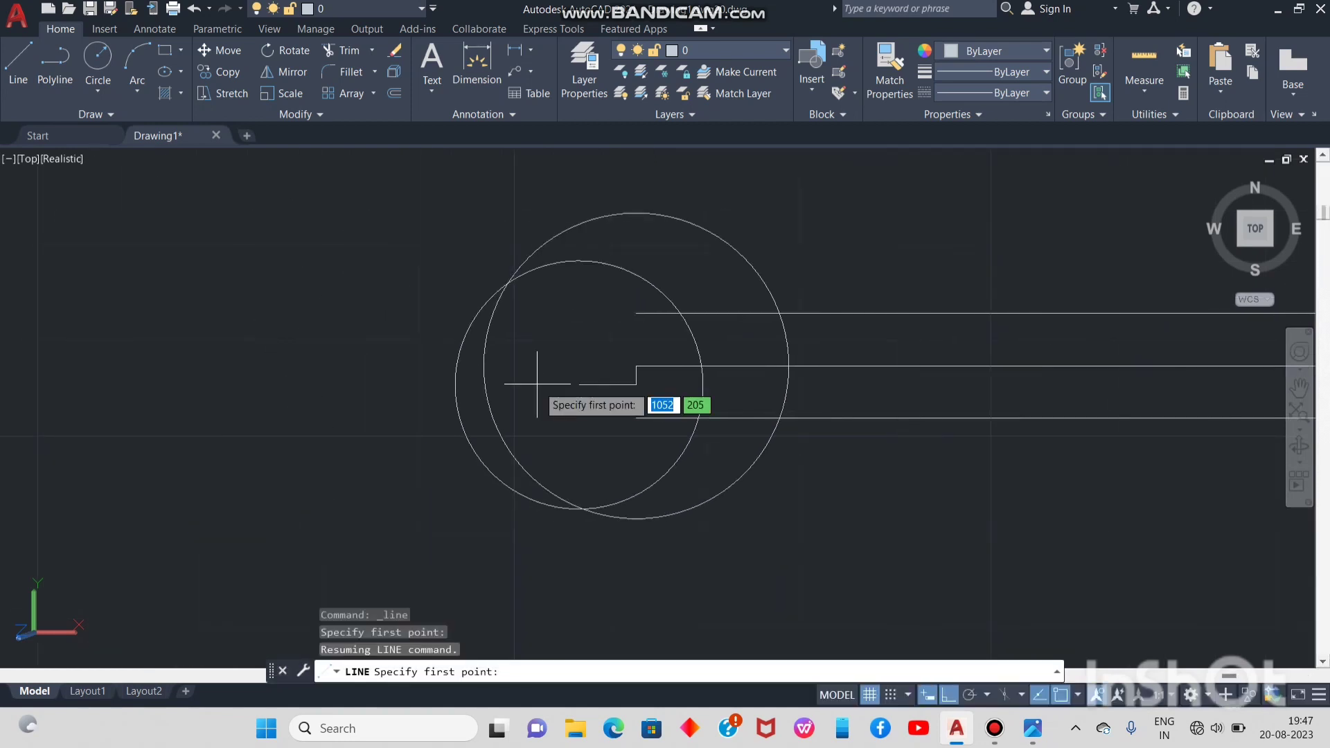
pyautogui.click(634, 367)
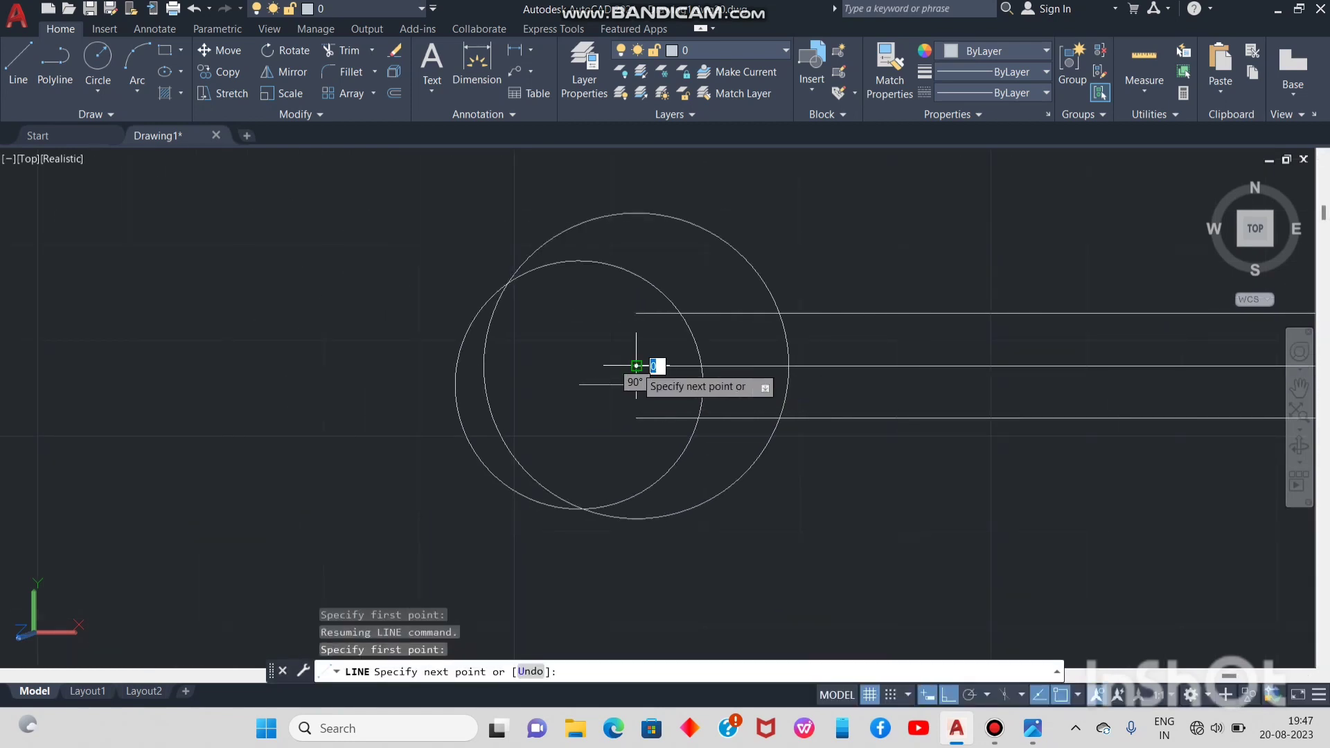
pyautogui.rightClick(579, 384)
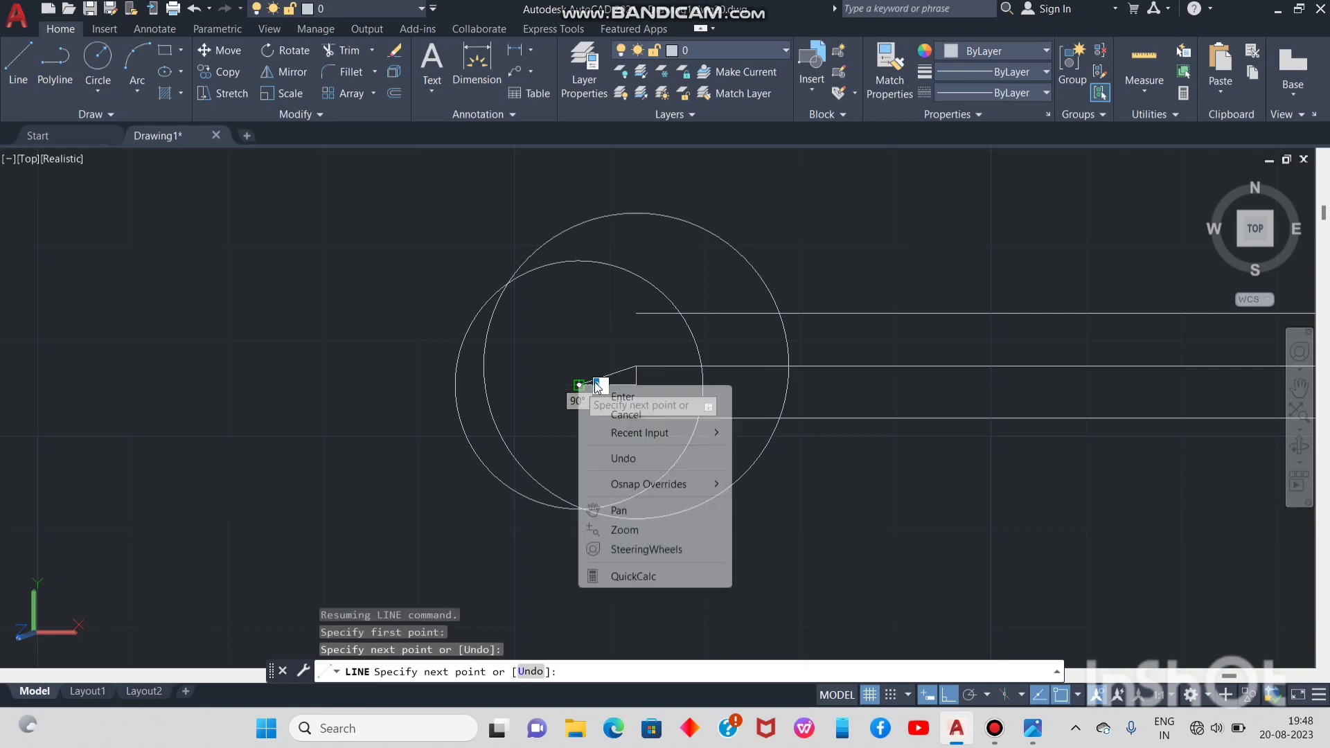
pyautogui.click(622, 398)
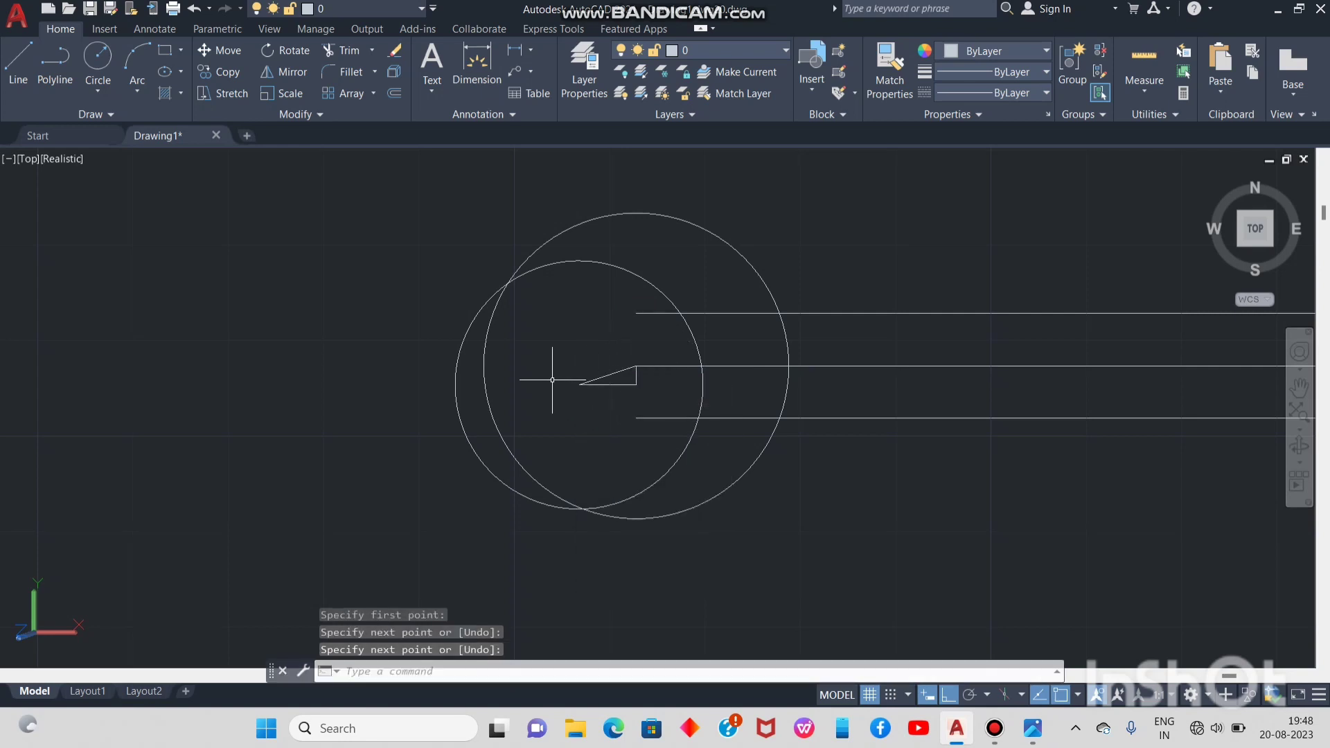
# Offset the slanted line between the two circle centres by 8.5 to both sides
pyautogui.write('o')
pyautogui.press('Return')
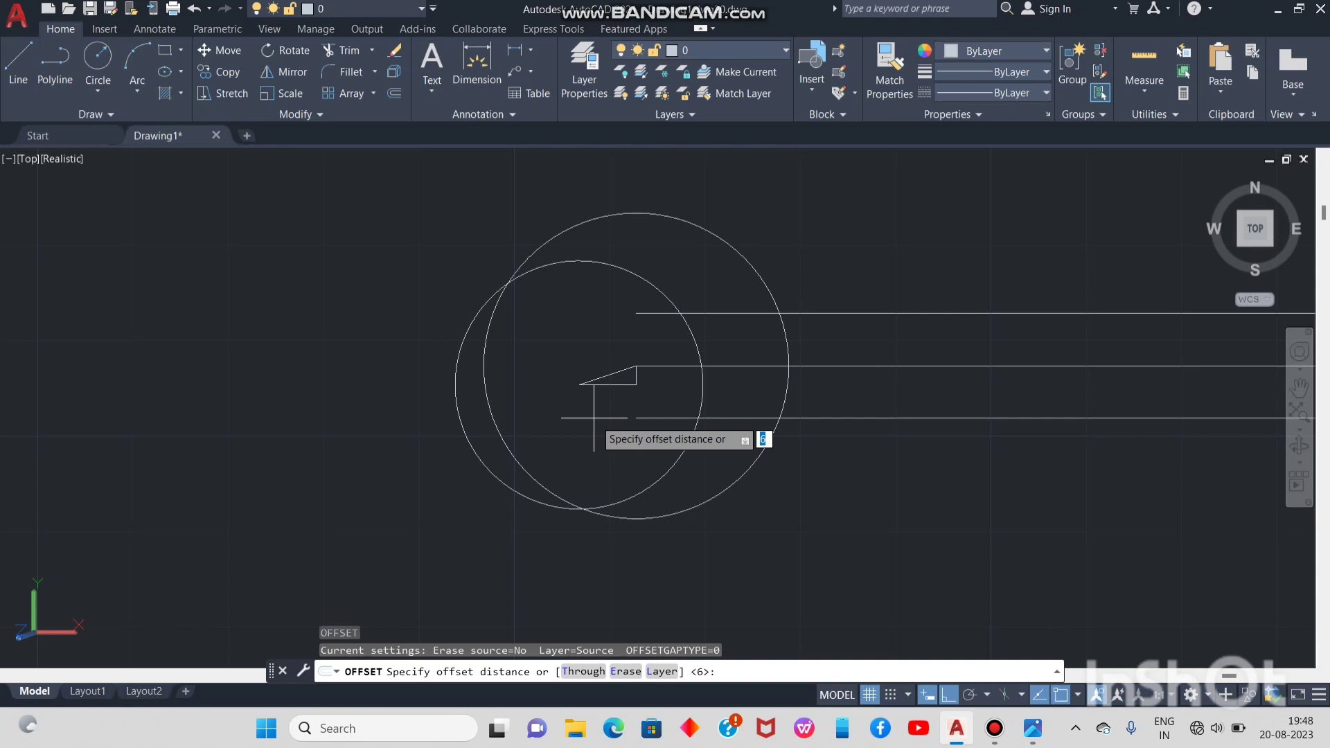
pyautogui.write('8.5')
pyautogui.press('Return')
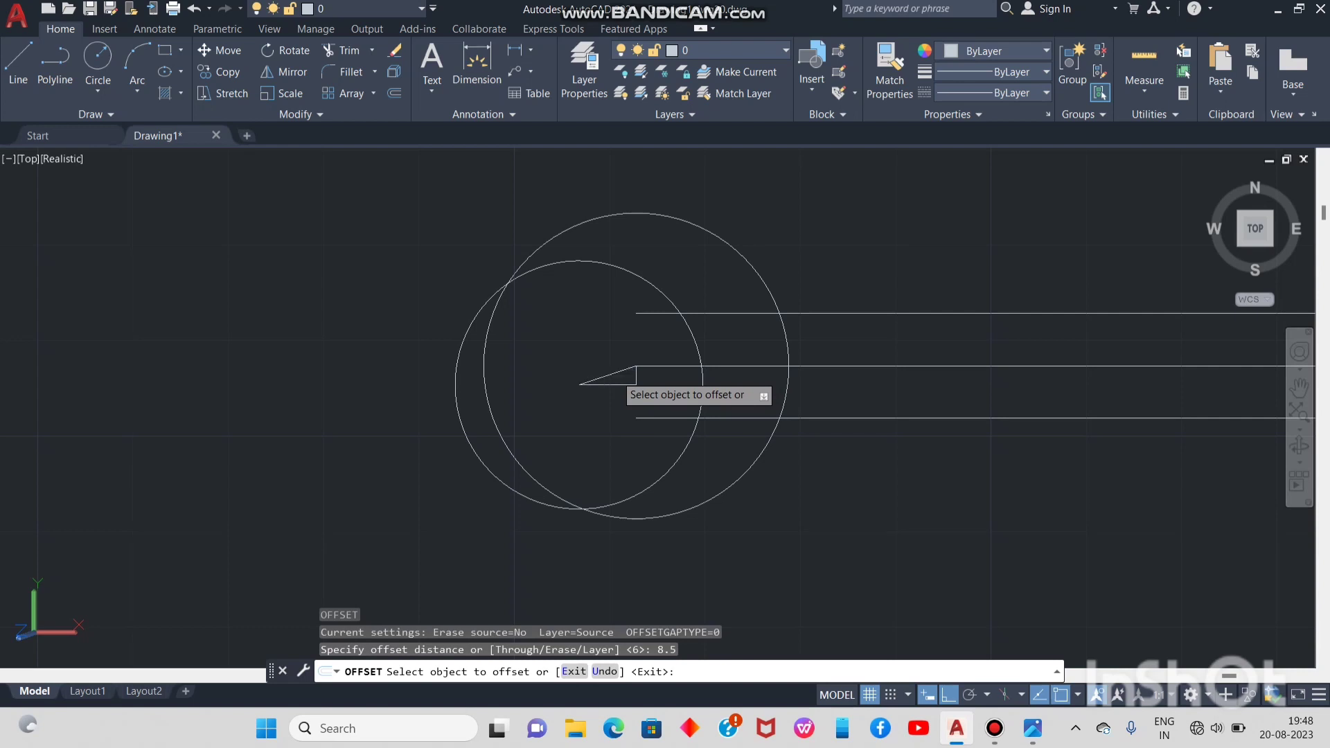
pyautogui.click(613, 373)
pyautogui.click(602, 318)
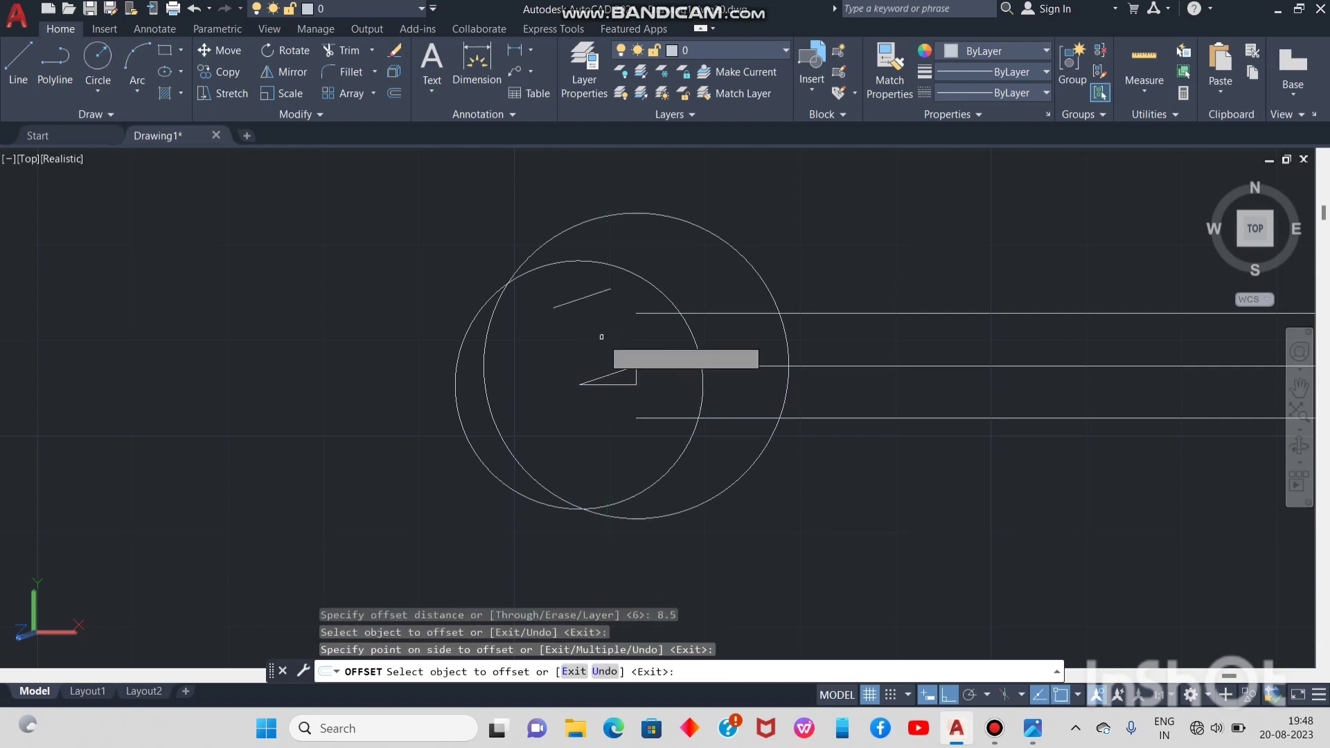
pyautogui.click(613, 373)
pyautogui.click(622, 419)
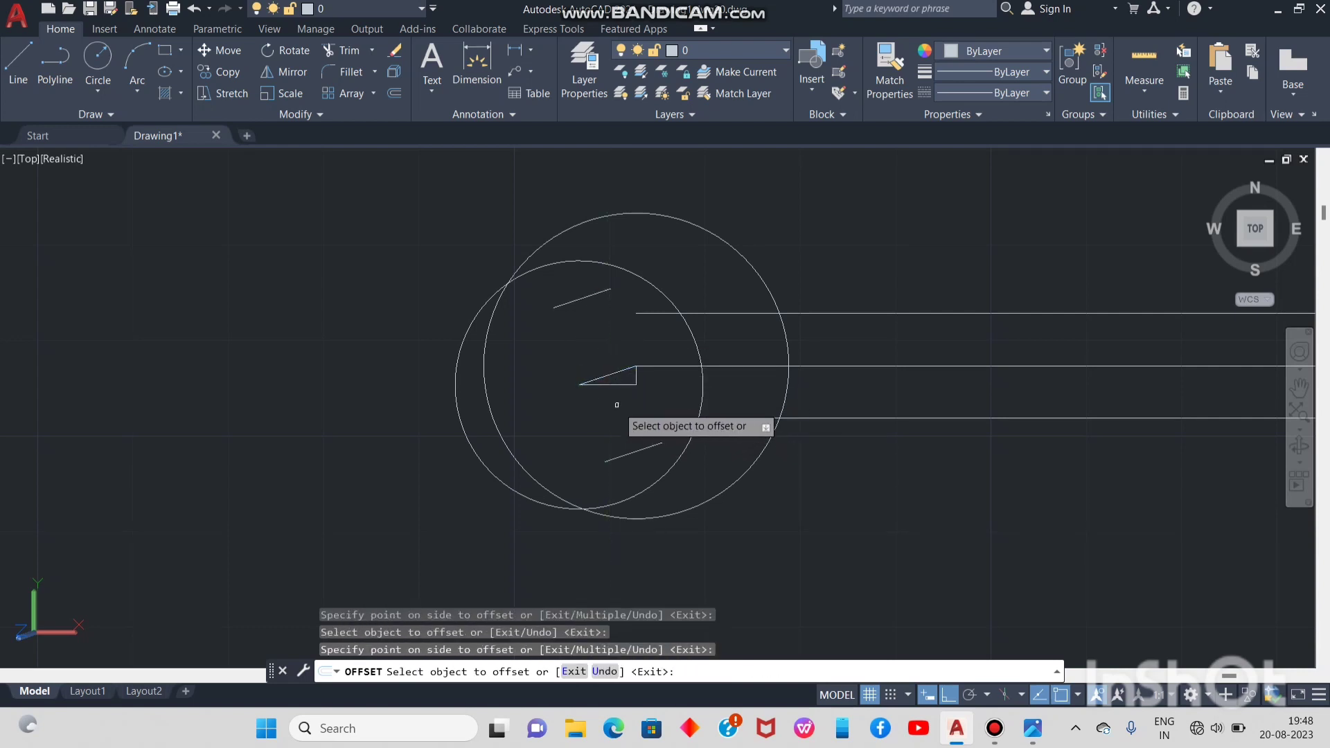
pyautogui.press('Escape')
# Add an aligned dimension between the left ends of the two offset slanted lines, placed outside the circles
pyautogui.click(530, 50)
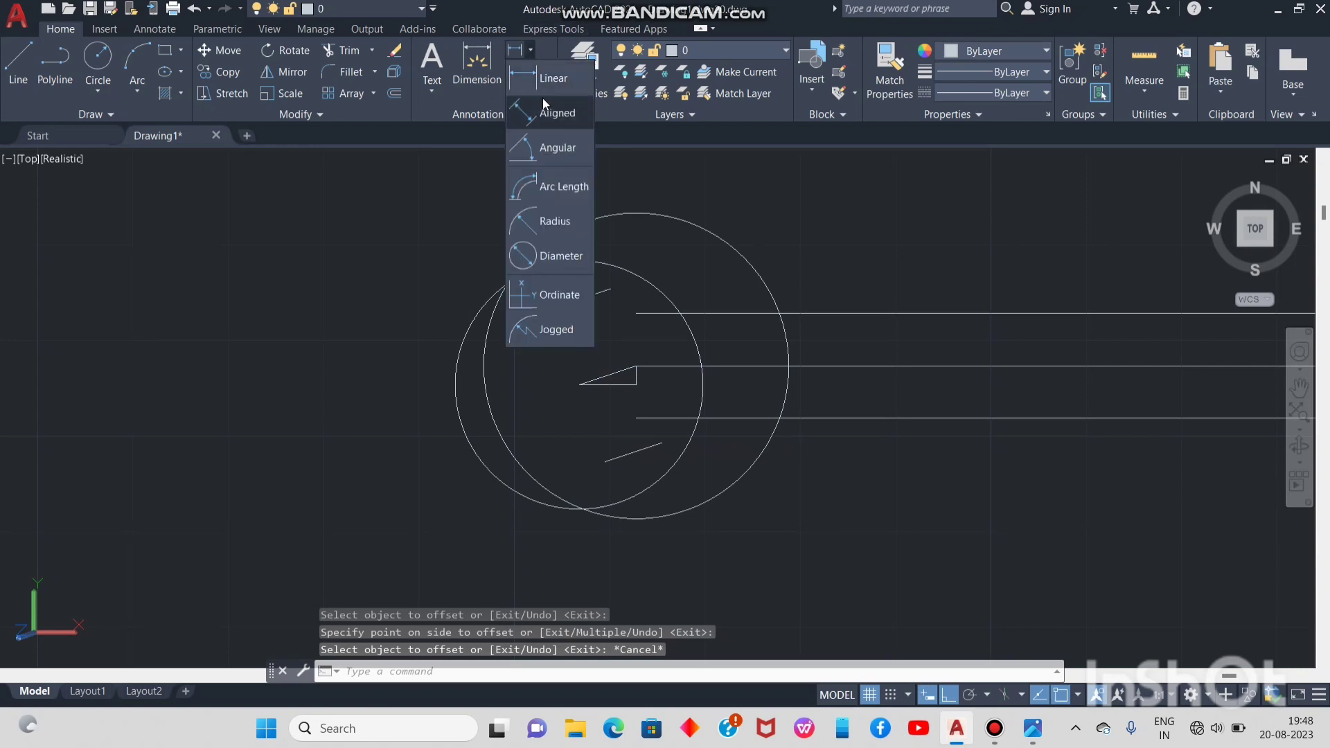
pyautogui.click(543, 99)
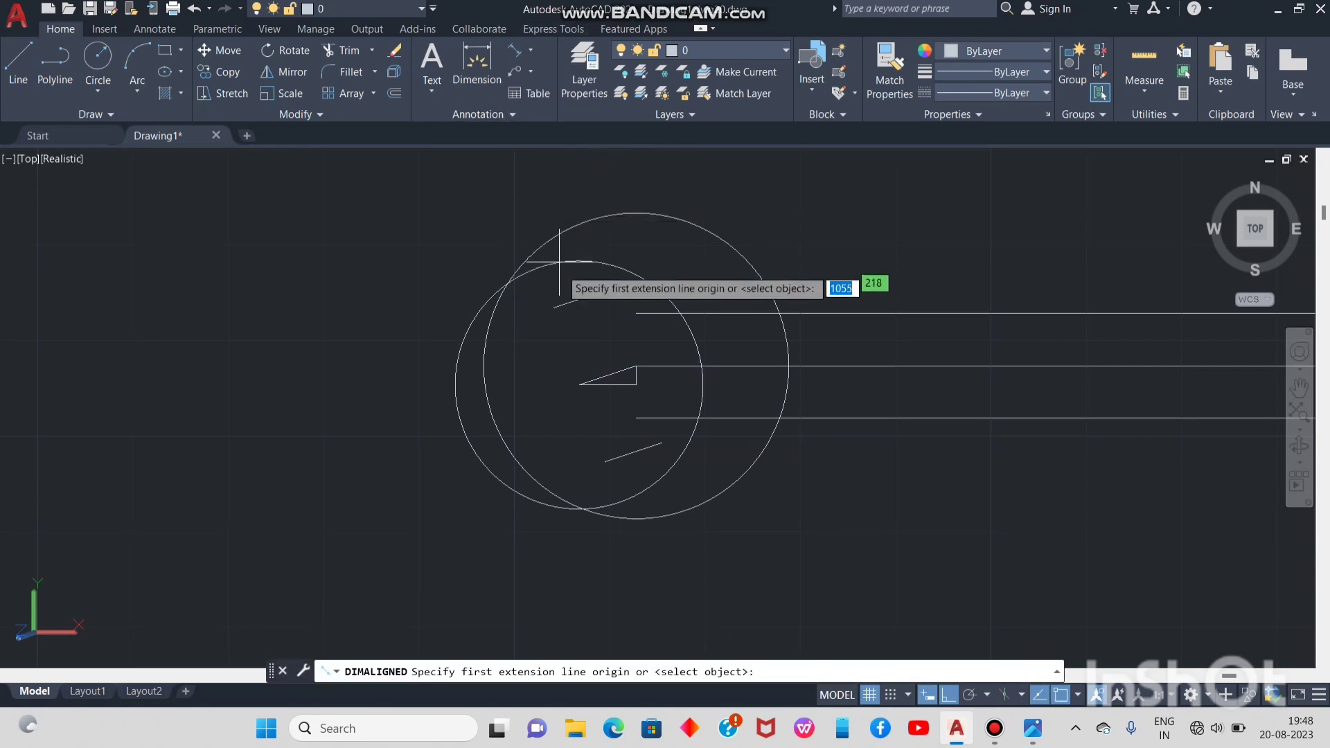
pyautogui.click(553, 307)
pyautogui.click(605, 461)
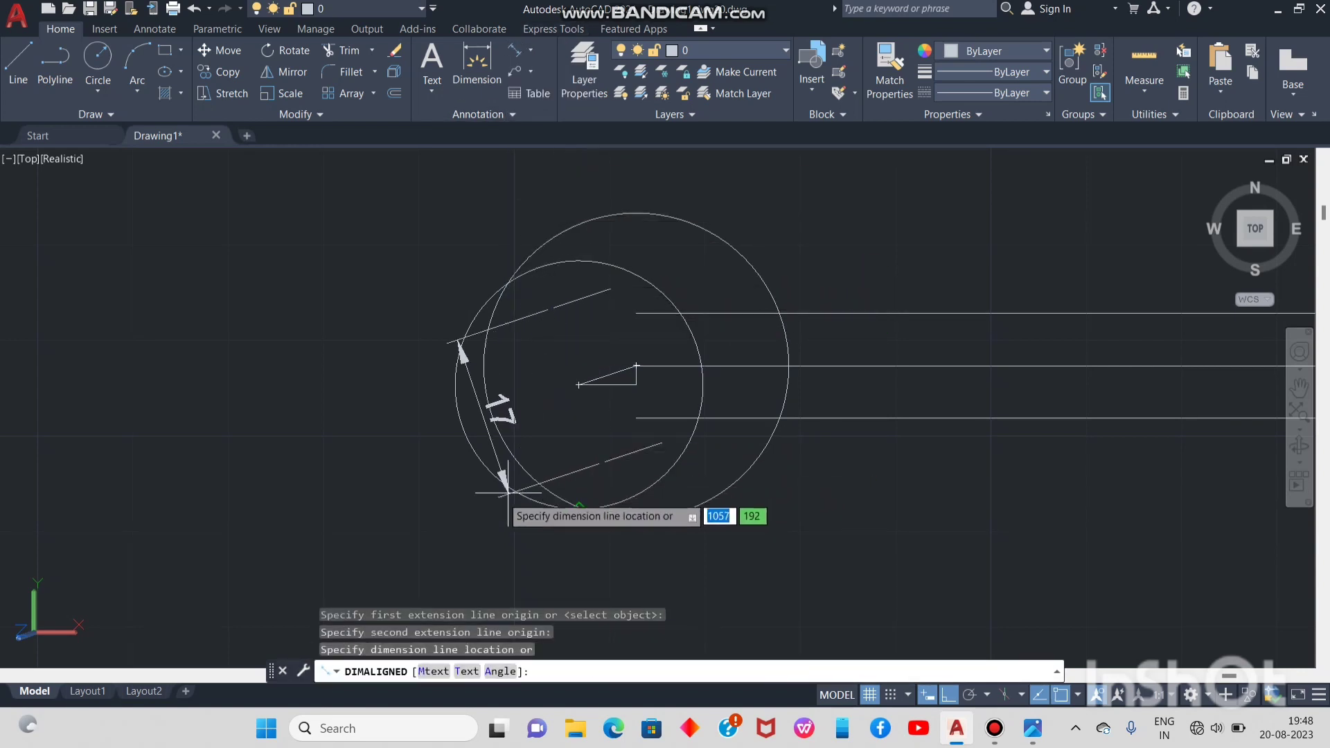
pyautogui.click(410, 521)
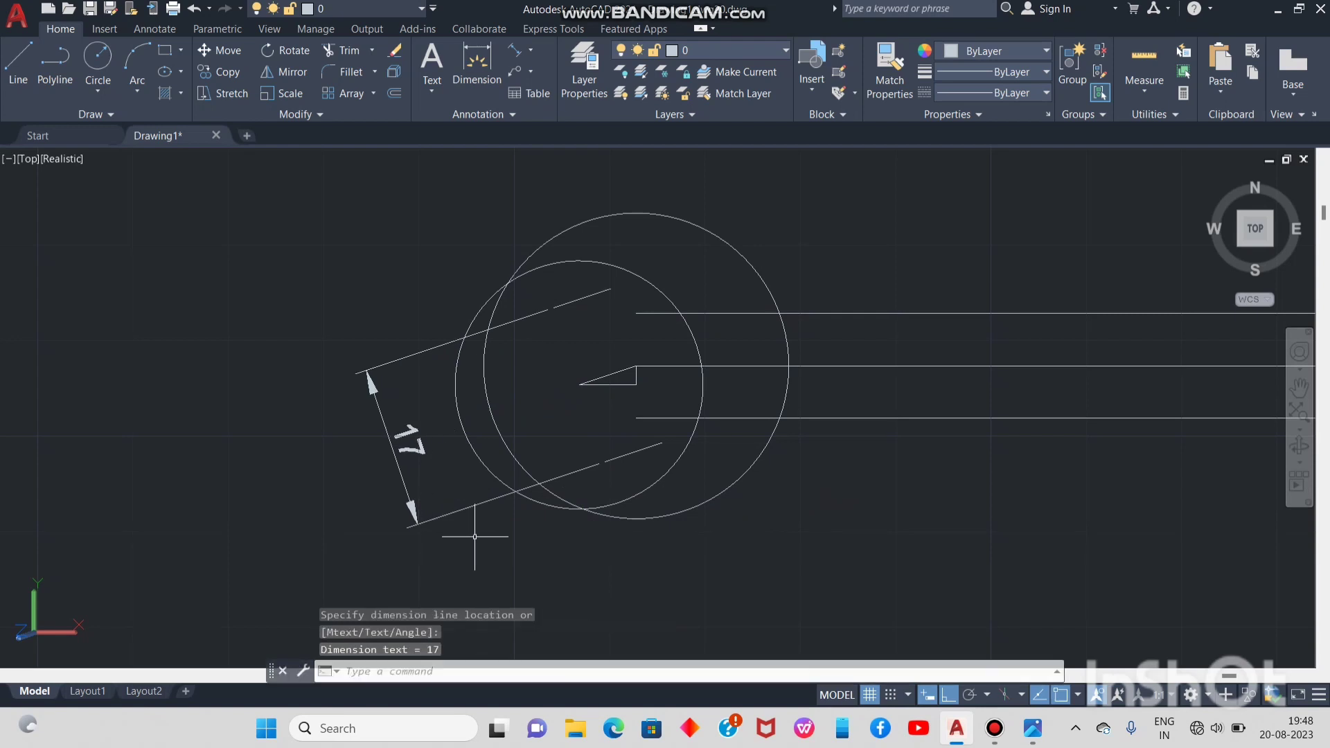
# Compare the jaw opening with the wrench reference image and delete its aligned dimension
pyautogui.click(1032, 727)
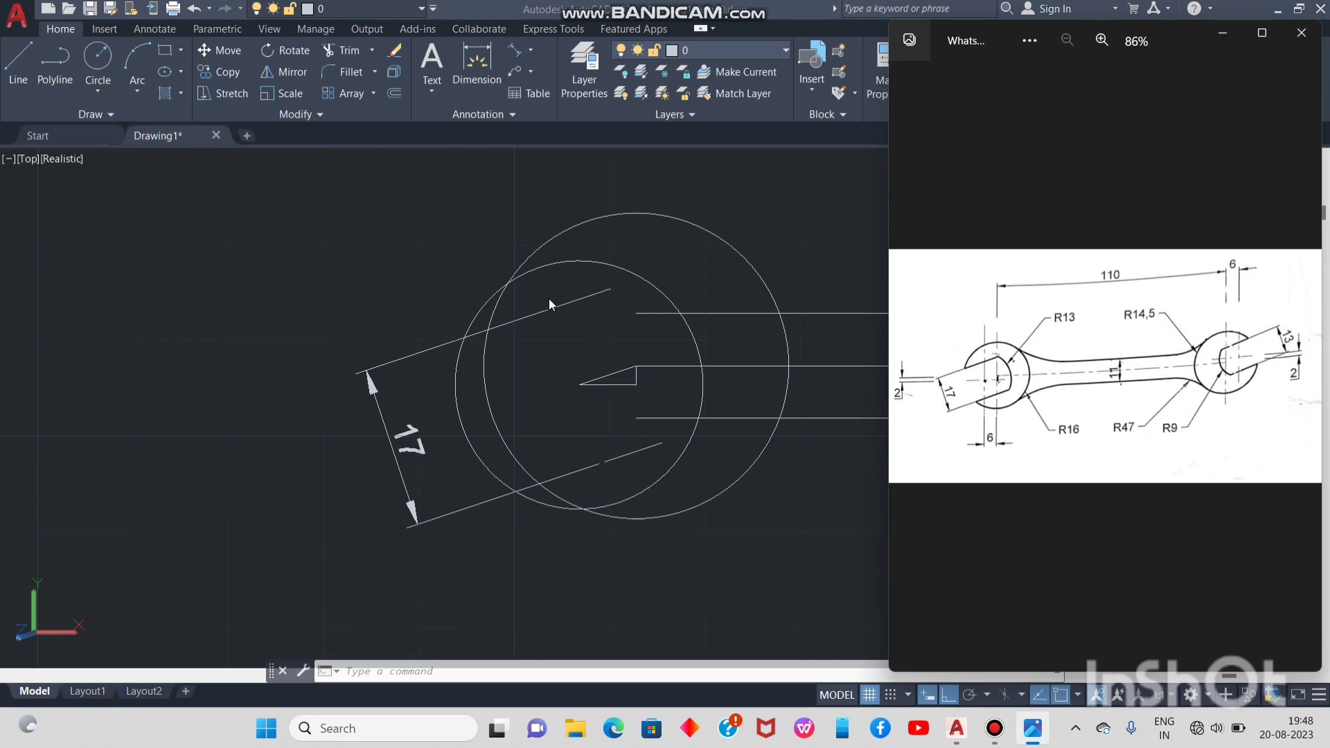
pyautogui.click(1222, 32)
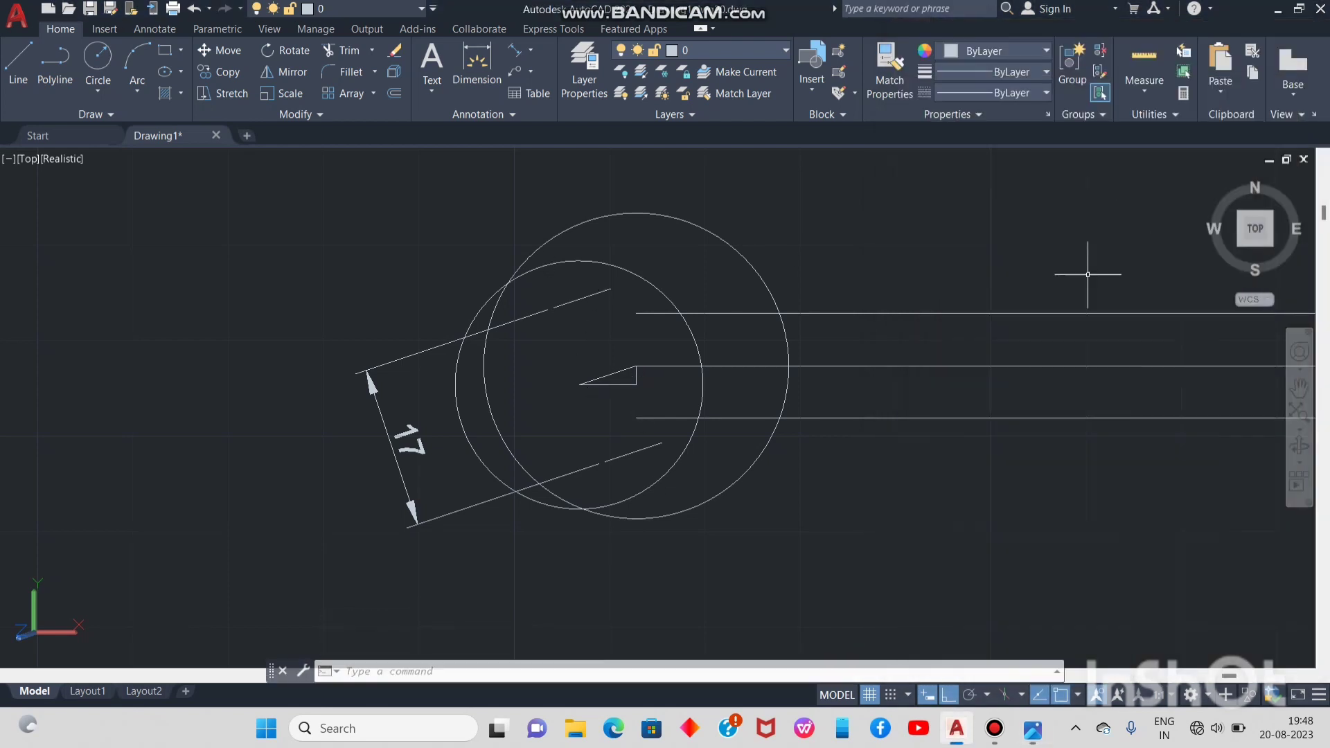
pyautogui.click(395, 463)
pyautogui.press('Delete')
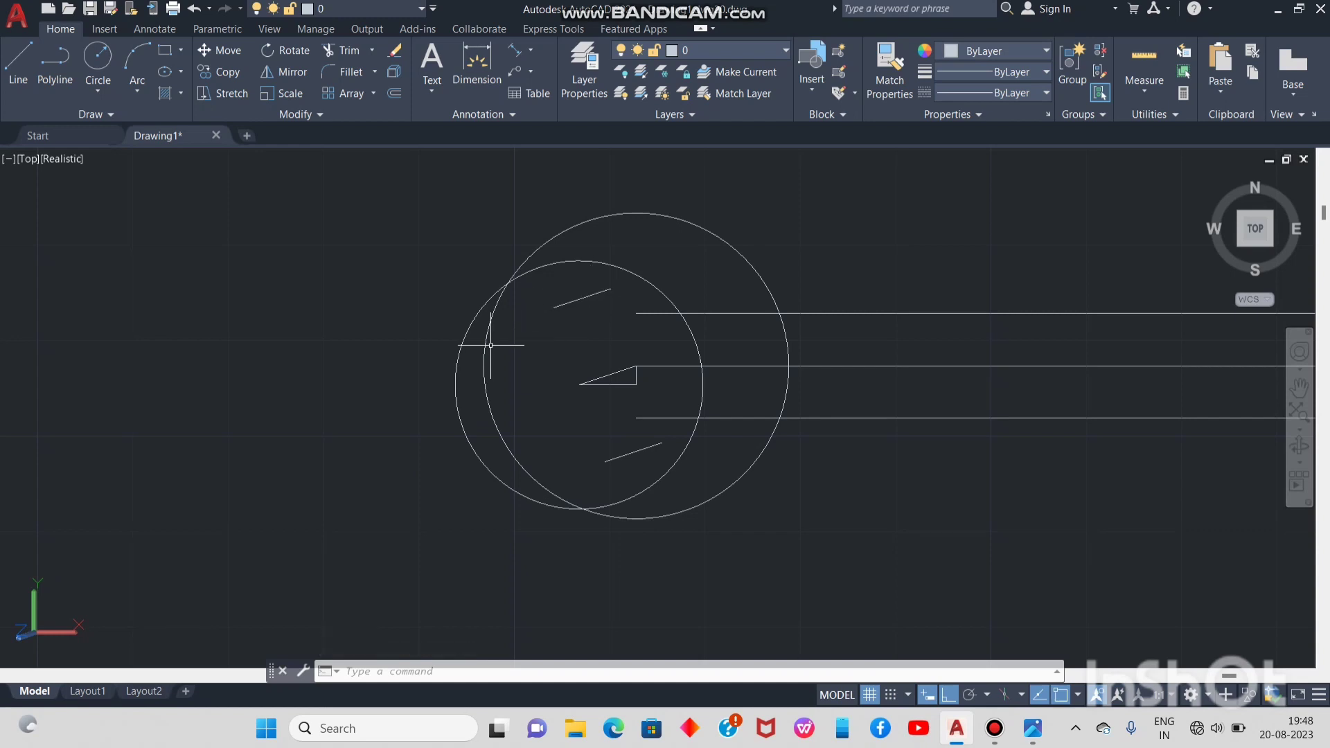
# Extend both ends of the two offset slanted lines to the radius 16 circle and the radius 13 circle
pyautogui.write('x')
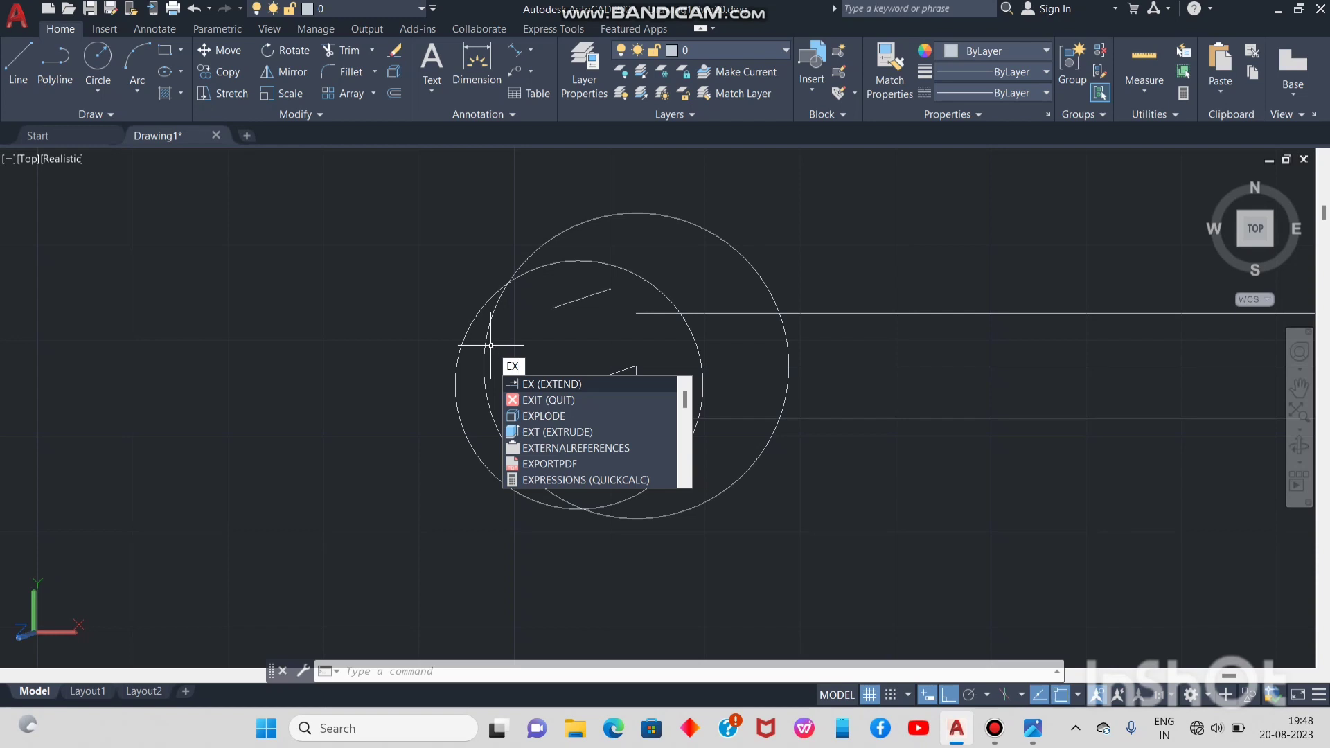
pyautogui.press('Return')
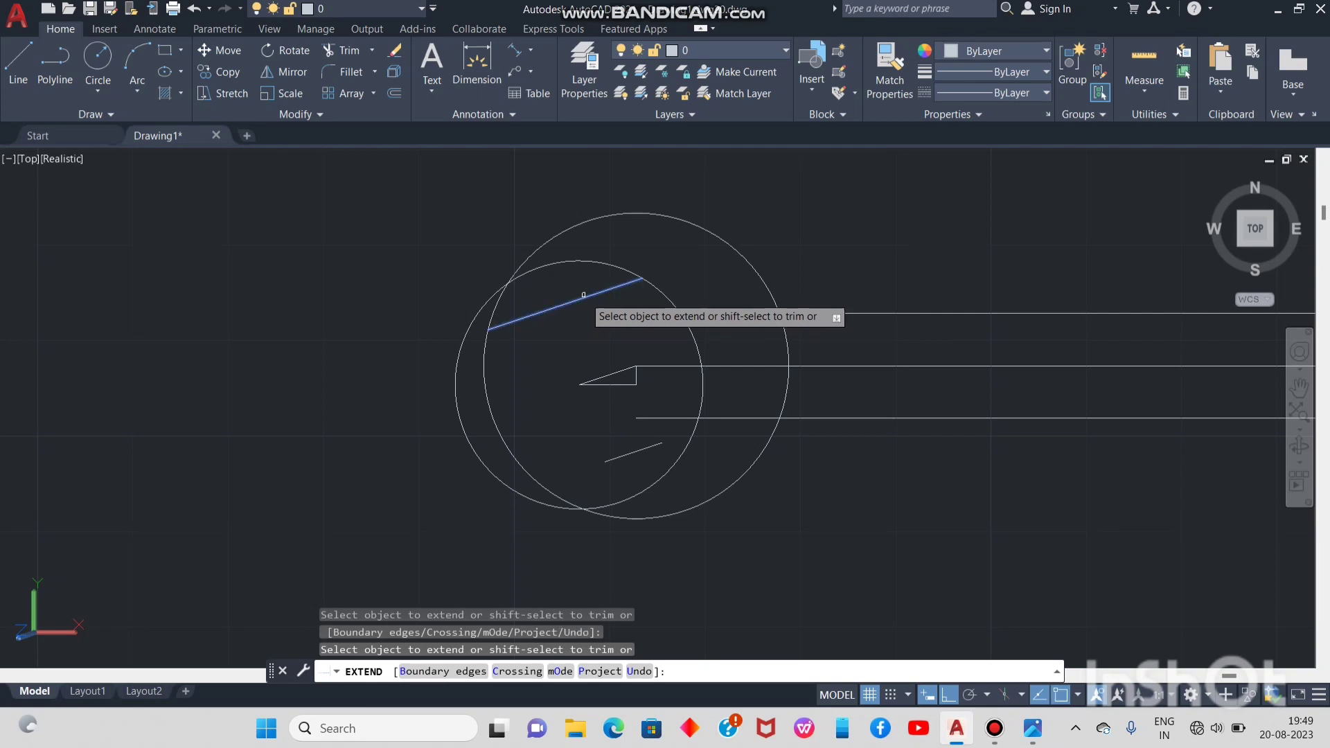
pyautogui.click(587, 294)
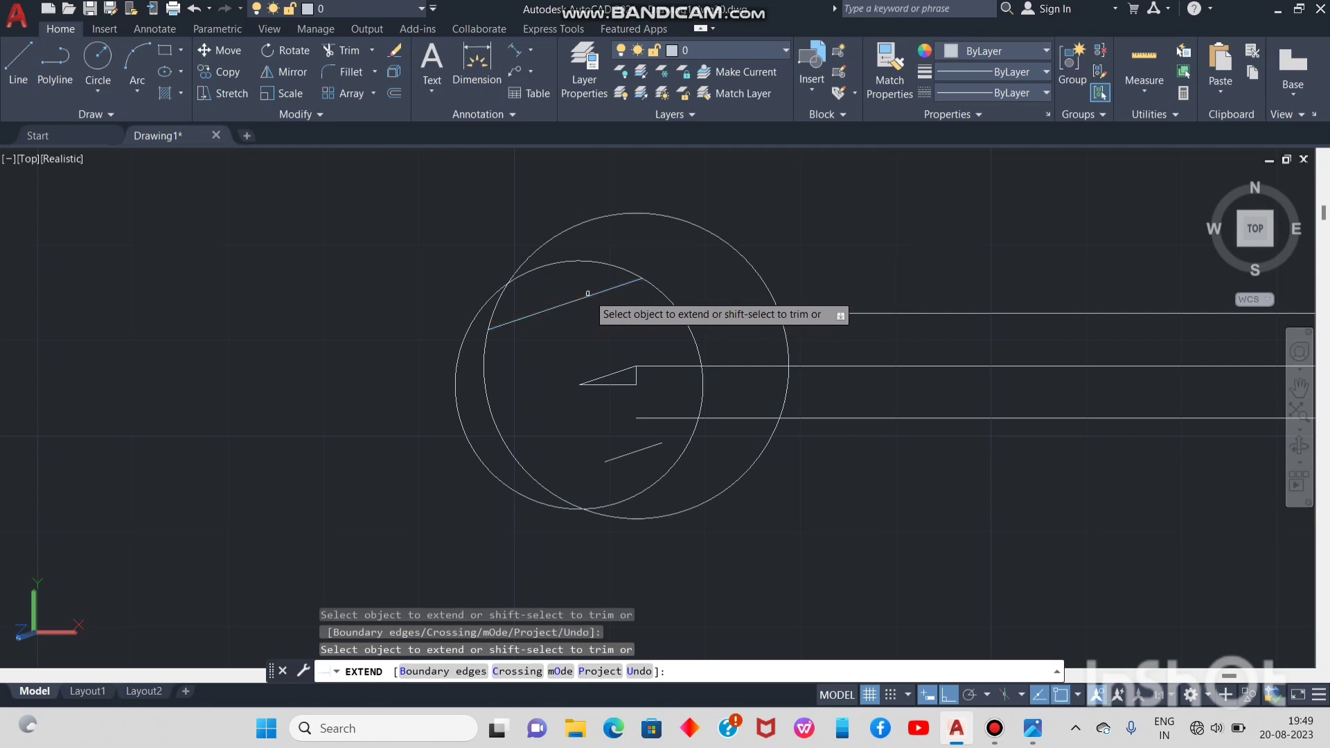
pyautogui.click(642, 452)
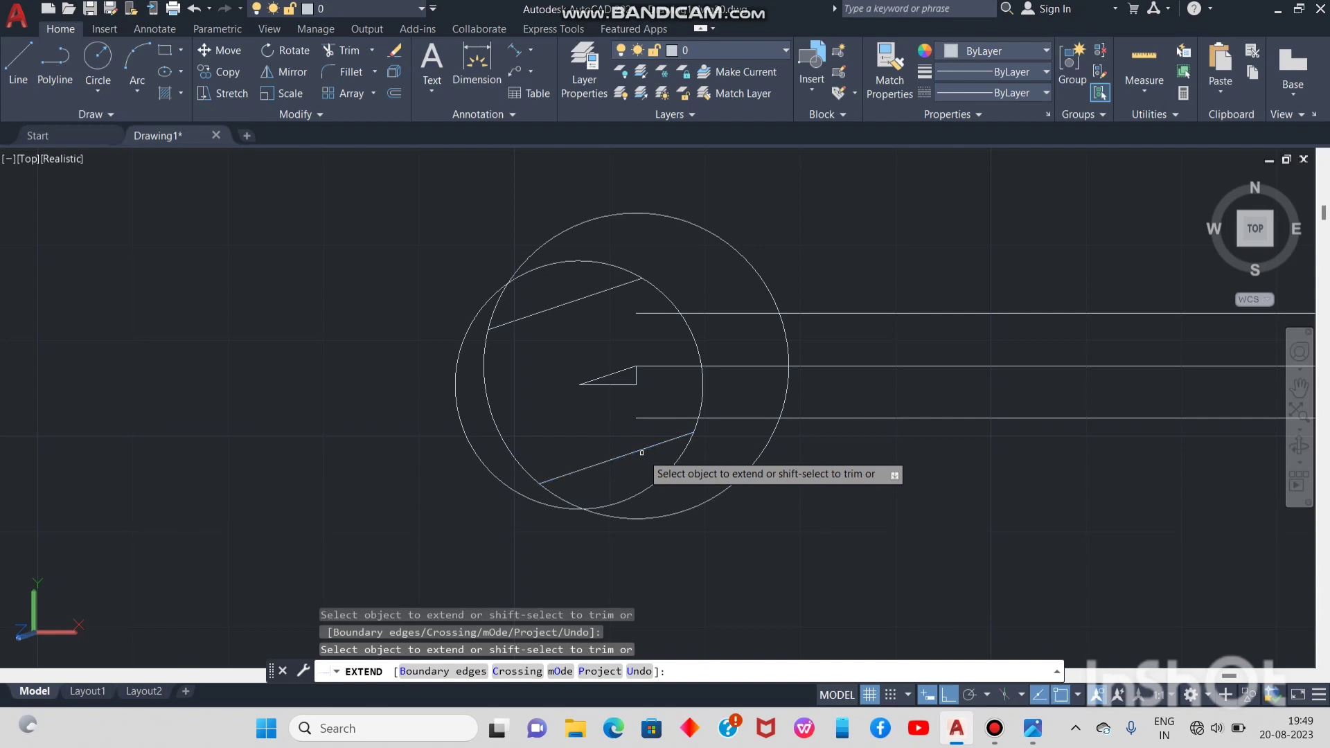
pyautogui.press('Escape')
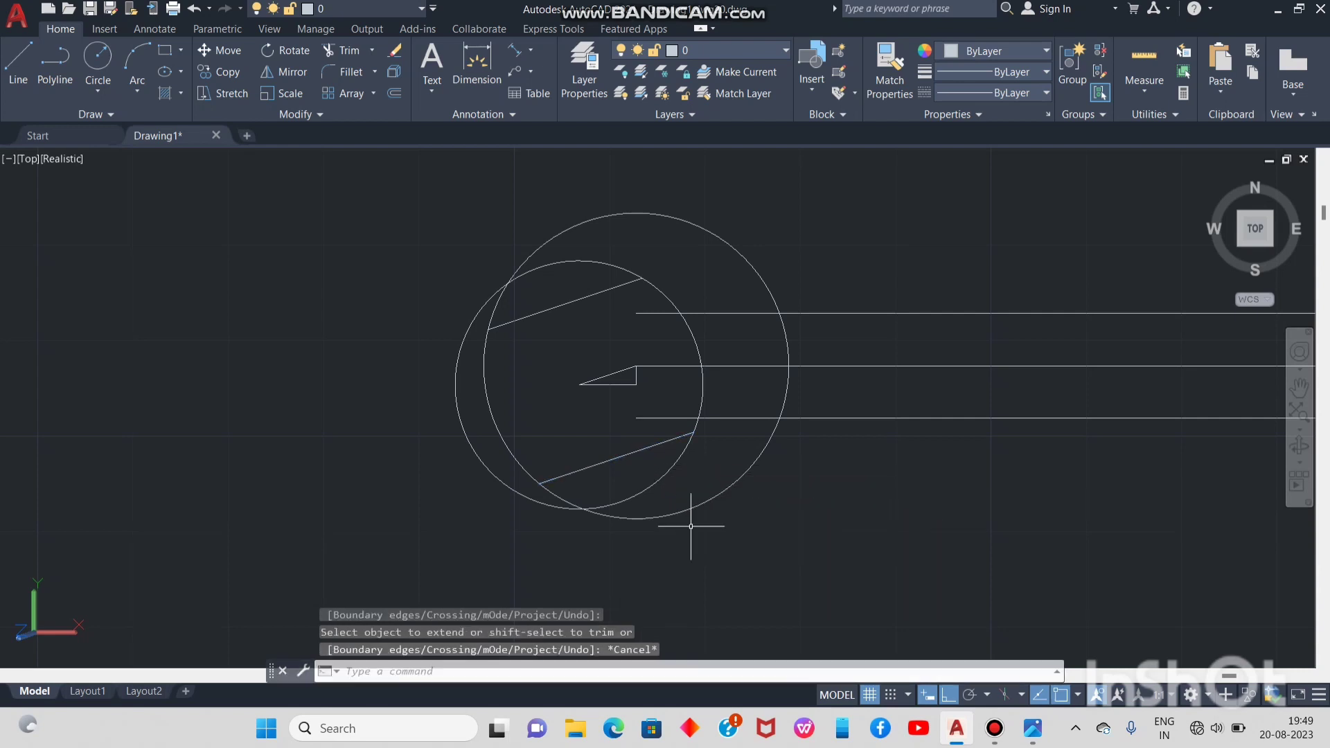
# Check the wrench reference image and fillet the upper handle line to the radius 16 circle with radius 47, using the Multiple option
pyautogui.moveTo(873, 580); pyautogui.dragTo(736, 550, button='middle')
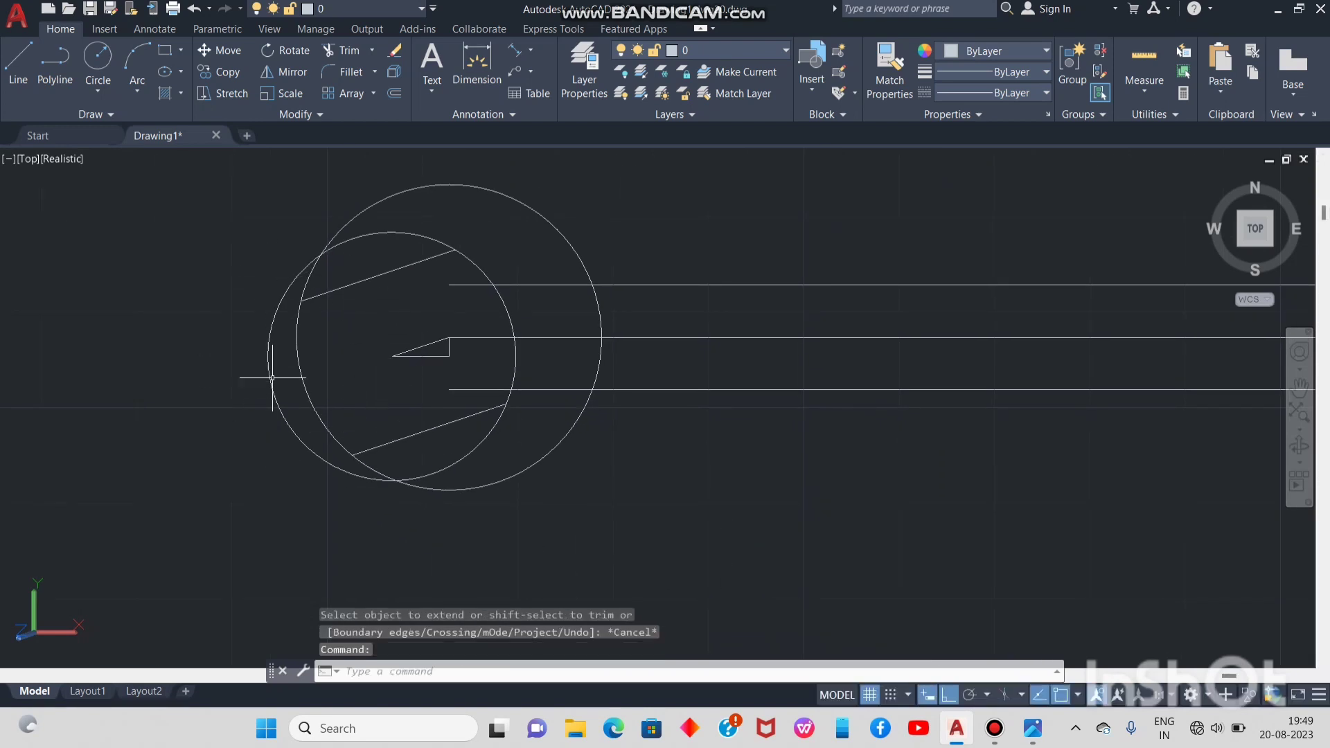
pyautogui.moveTo(973, 735)
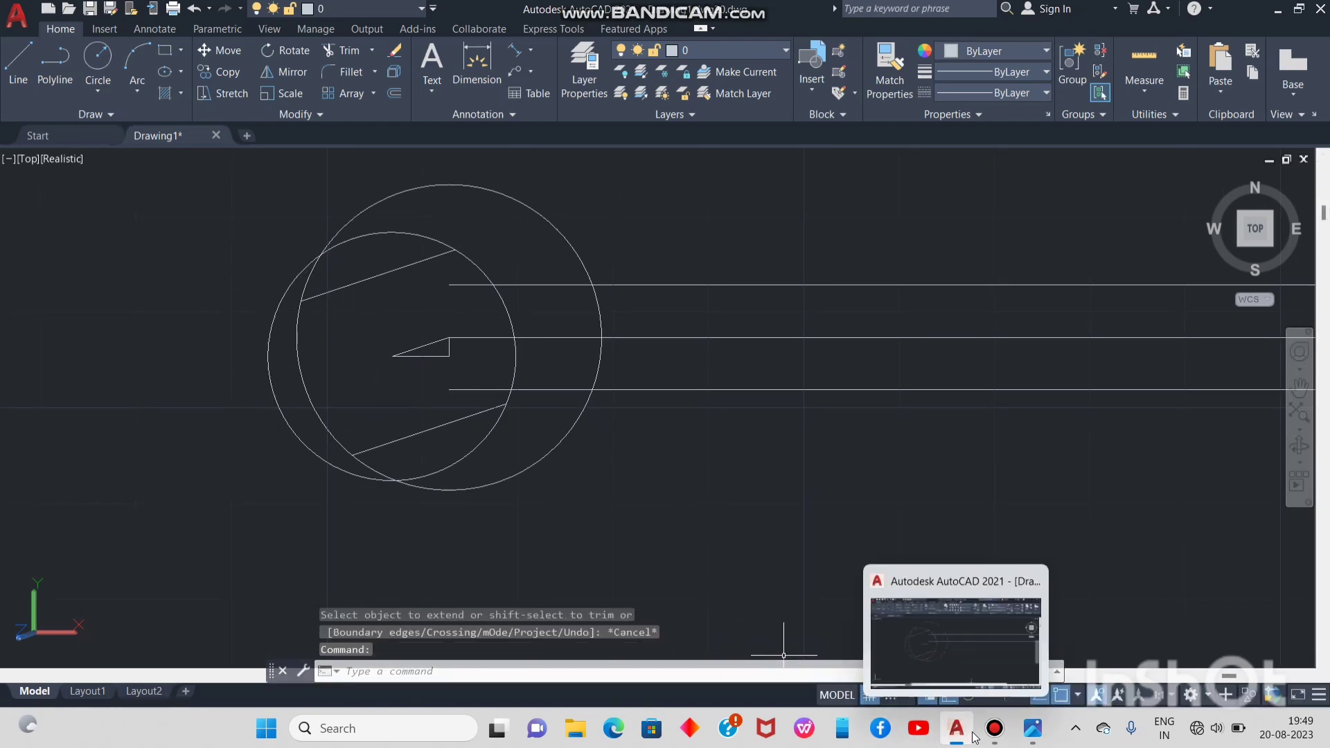
pyautogui.click(1032, 728)
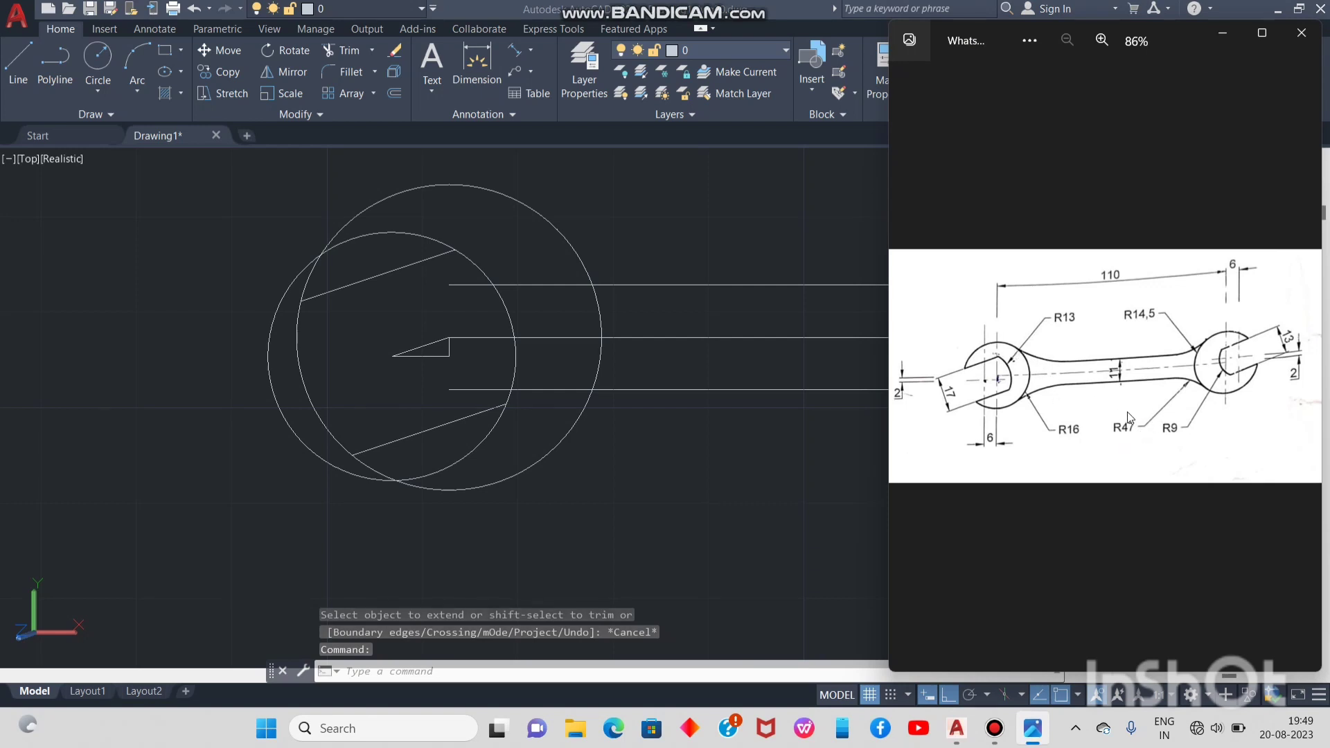
pyautogui.click(1228, 31)
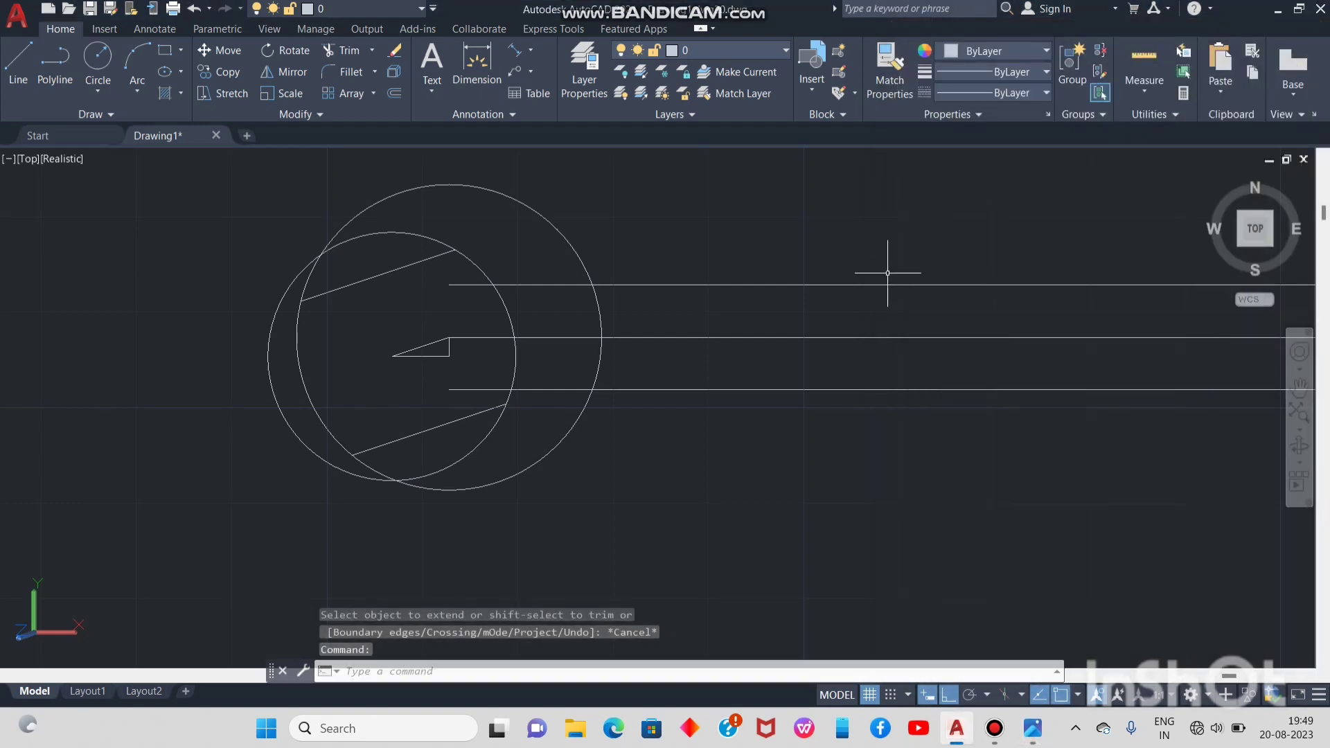
pyautogui.write('F')
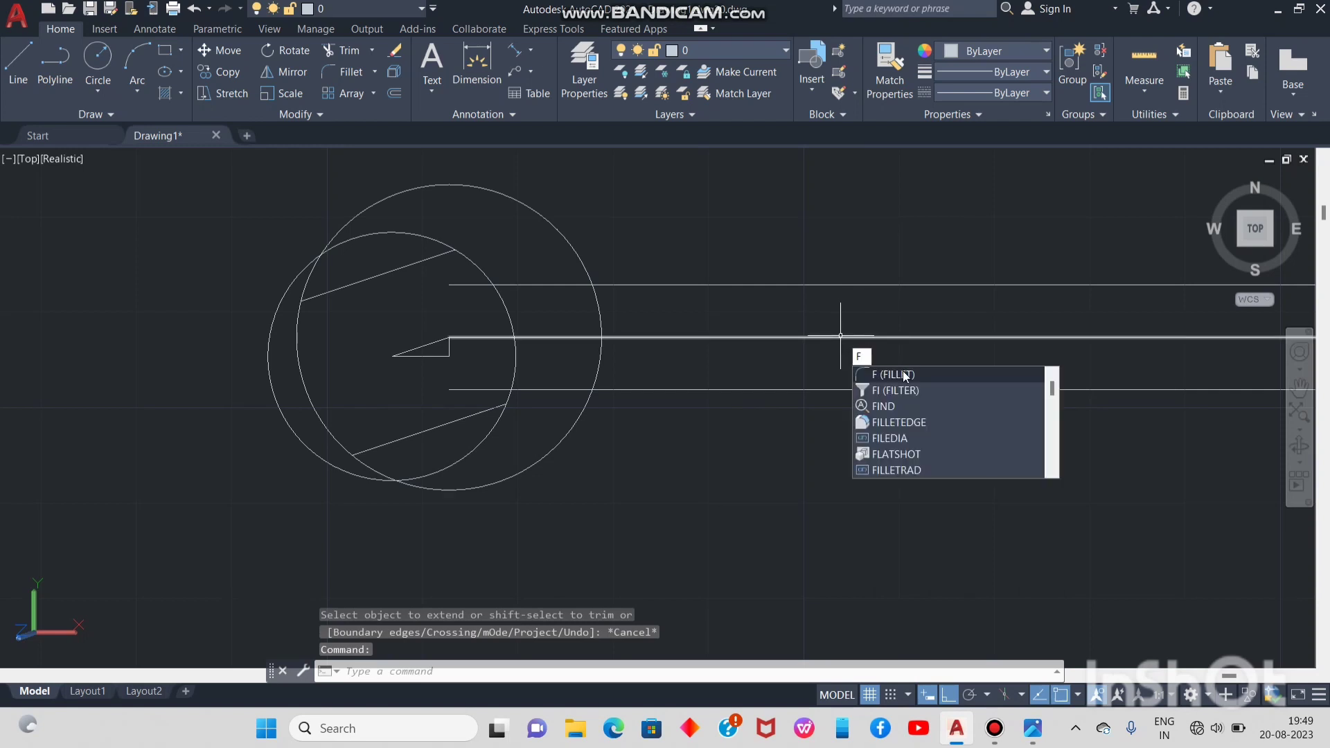
pyautogui.click(904, 375)
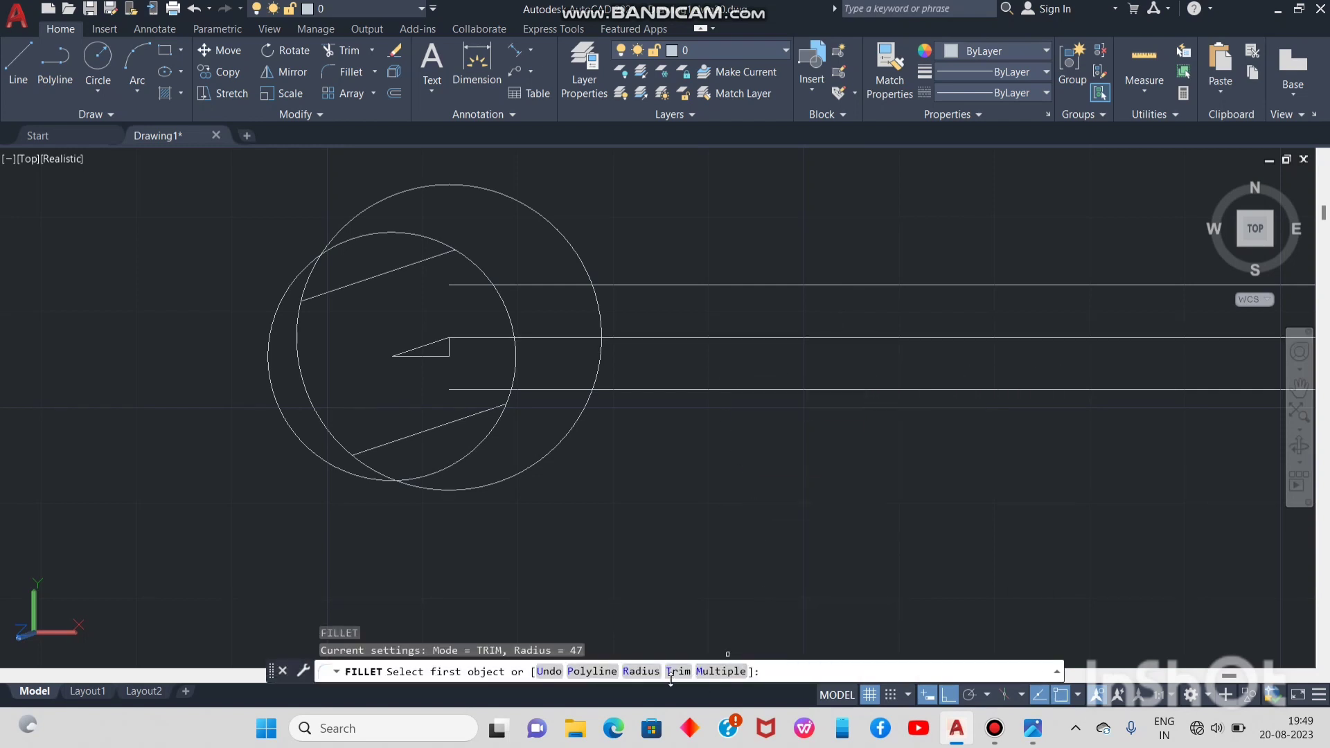
pyautogui.click(641, 671)
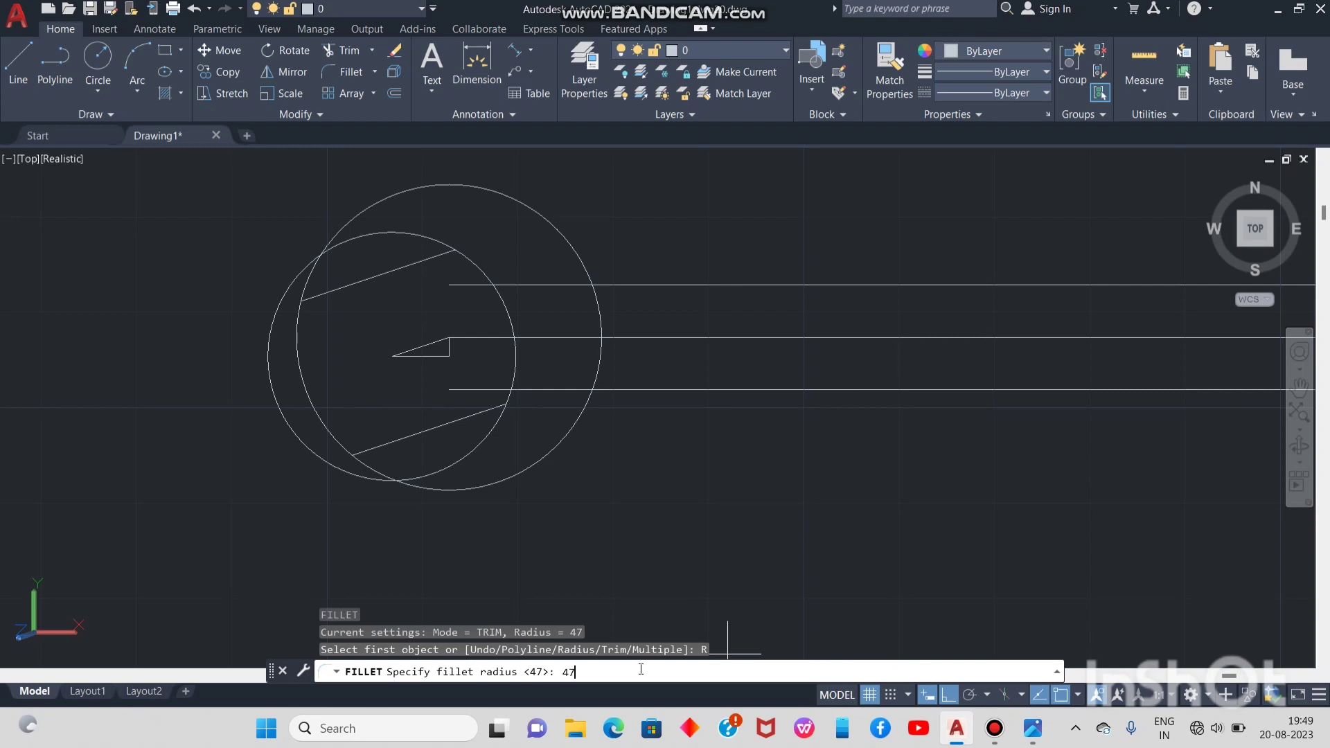
pyautogui.press('Return')
pyautogui.click(717, 671)
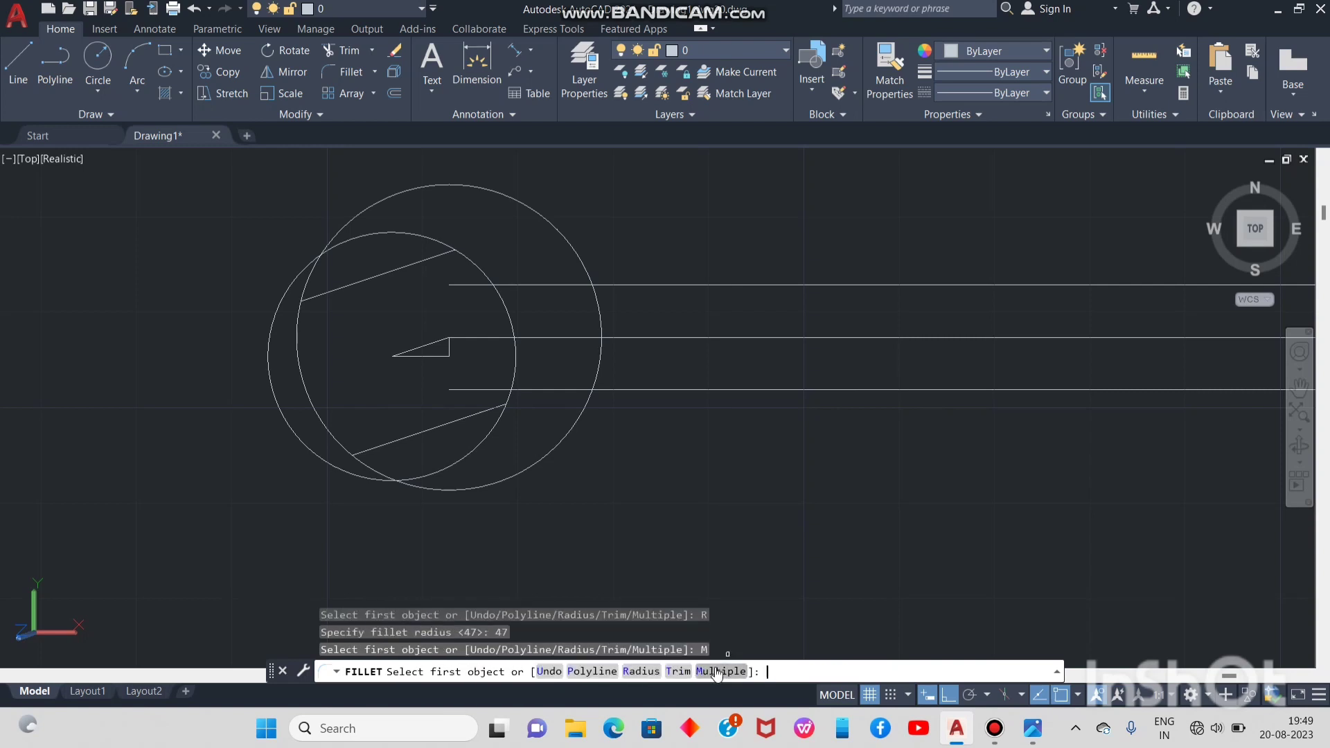
pyautogui.click(630, 285)
pyautogui.click(579, 259)
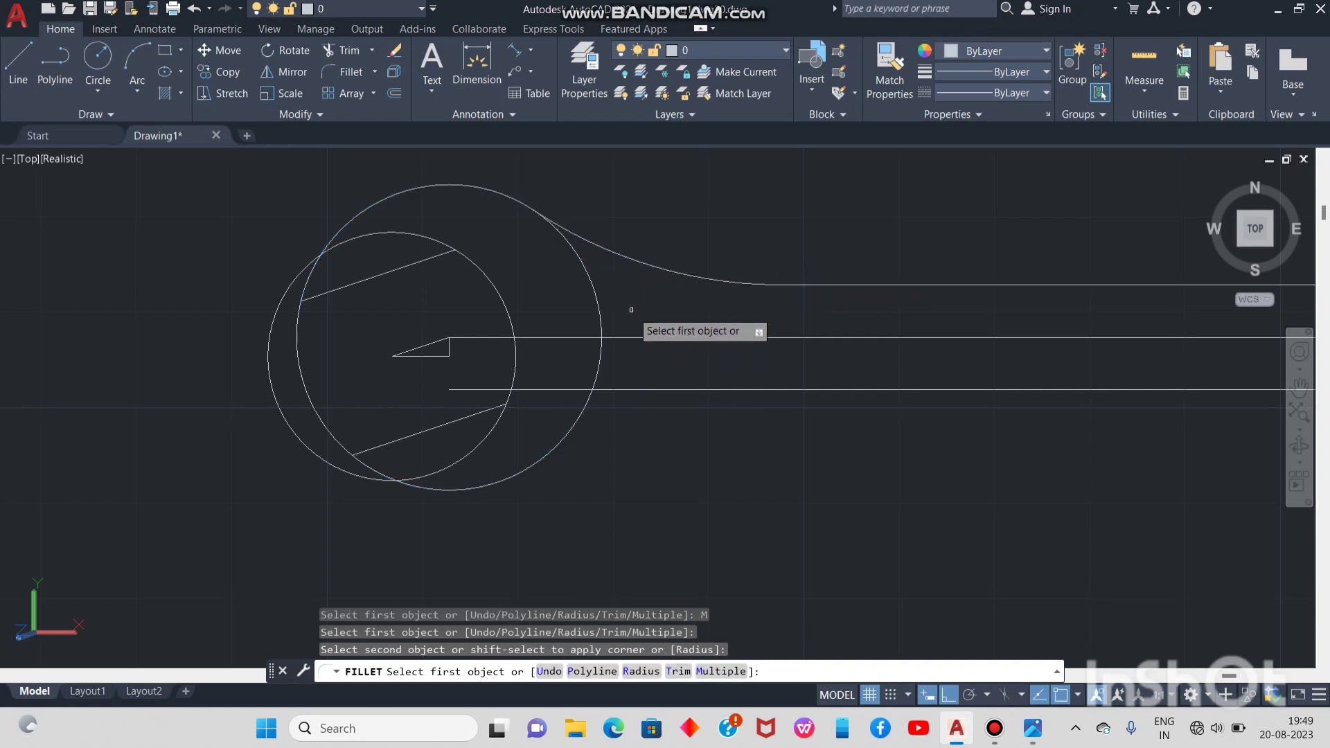
# Fillet the lower handle line to the radius 16 circle with the same radius of 47
pyautogui.click(686, 389)
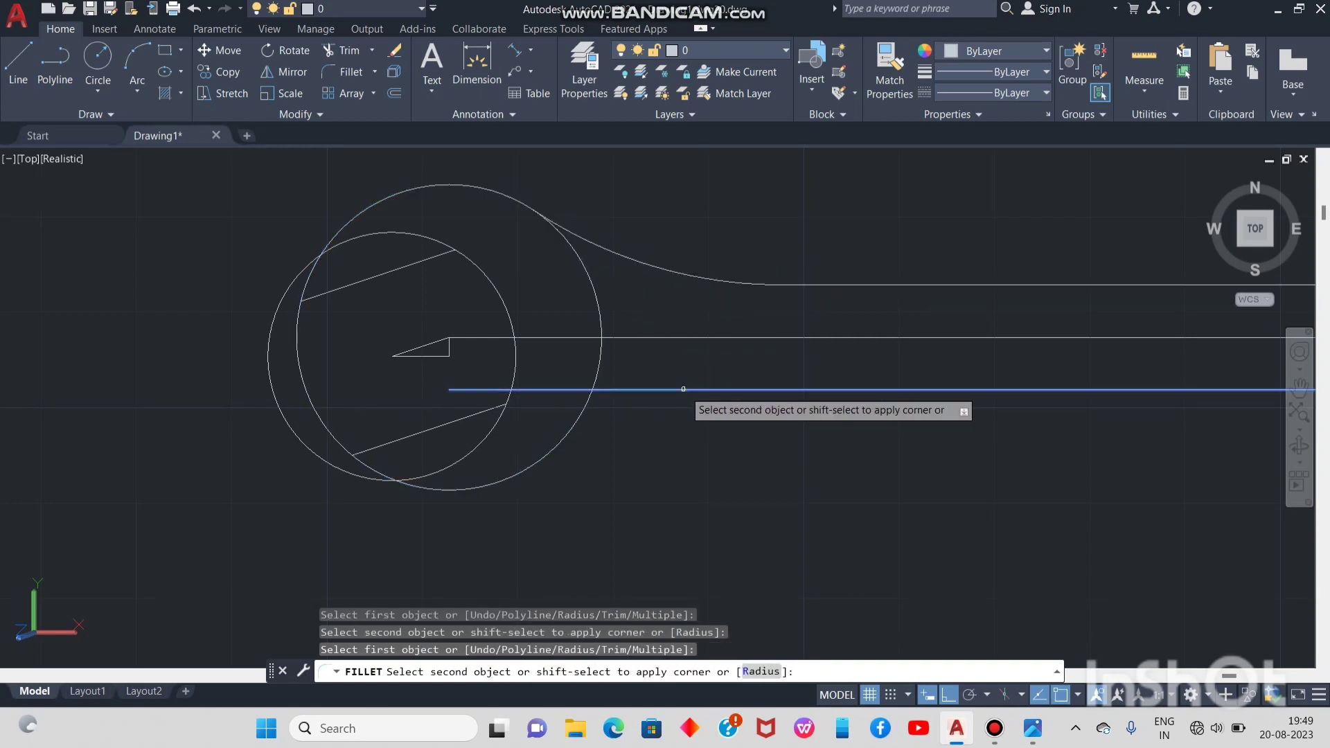
pyautogui.click(553, 453)
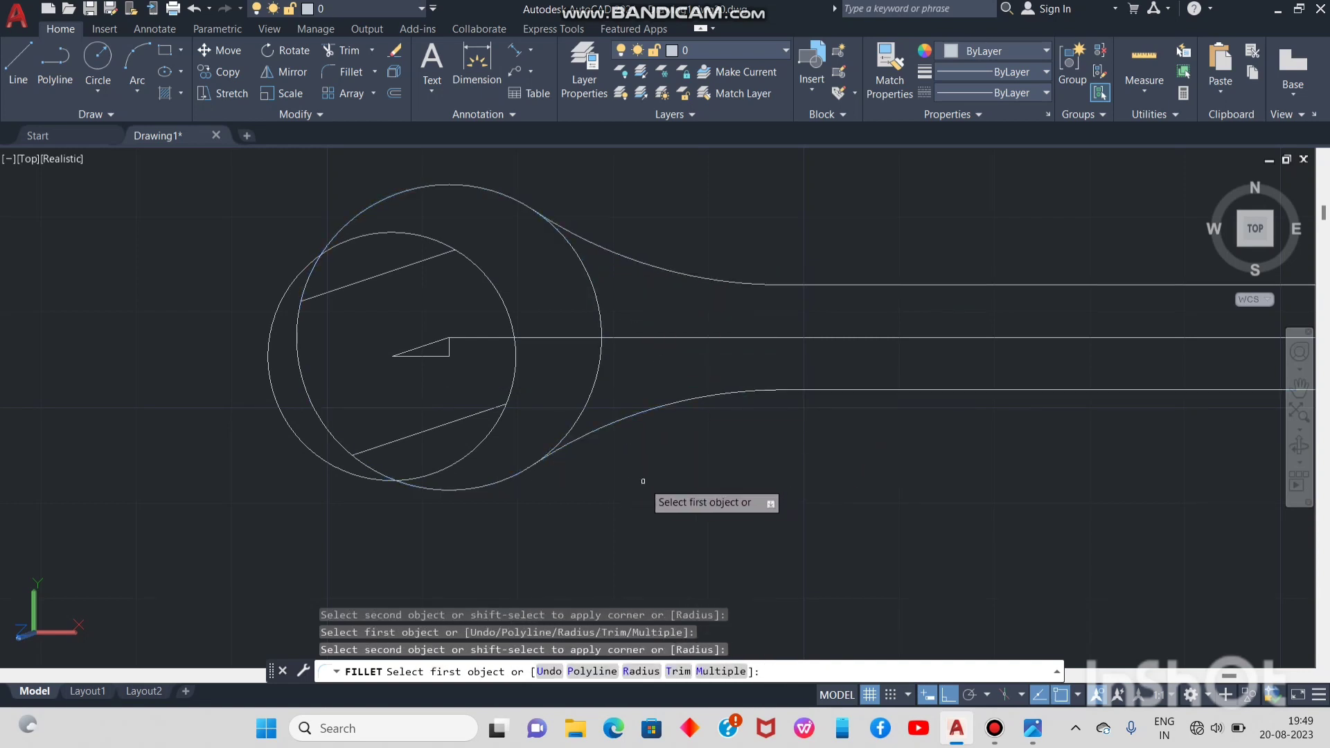
pyautogui.scroll(-2, 643, 480)
pyautogui.press('Escape')
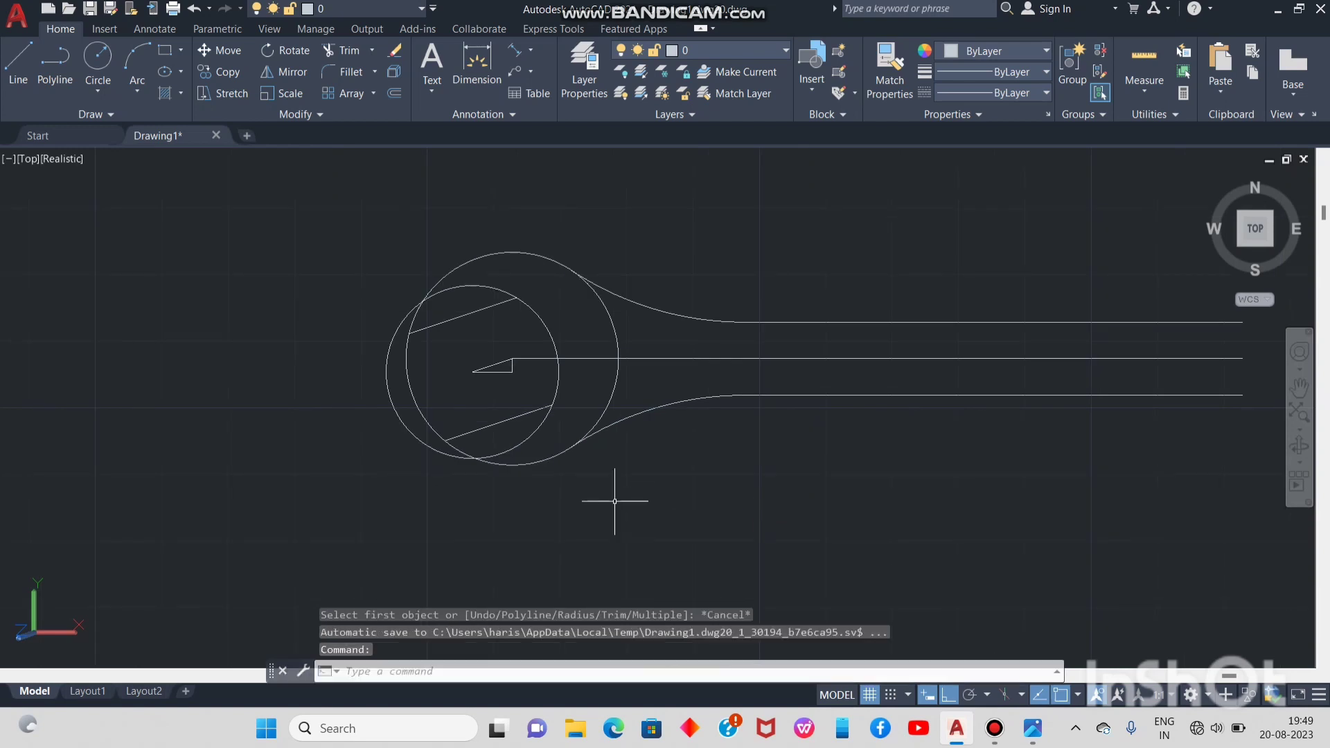
# Trim the surplus arcs of the radius 16 and radius 13 circles to leave the left head's open jaw outline
pyautogui.press('Return')
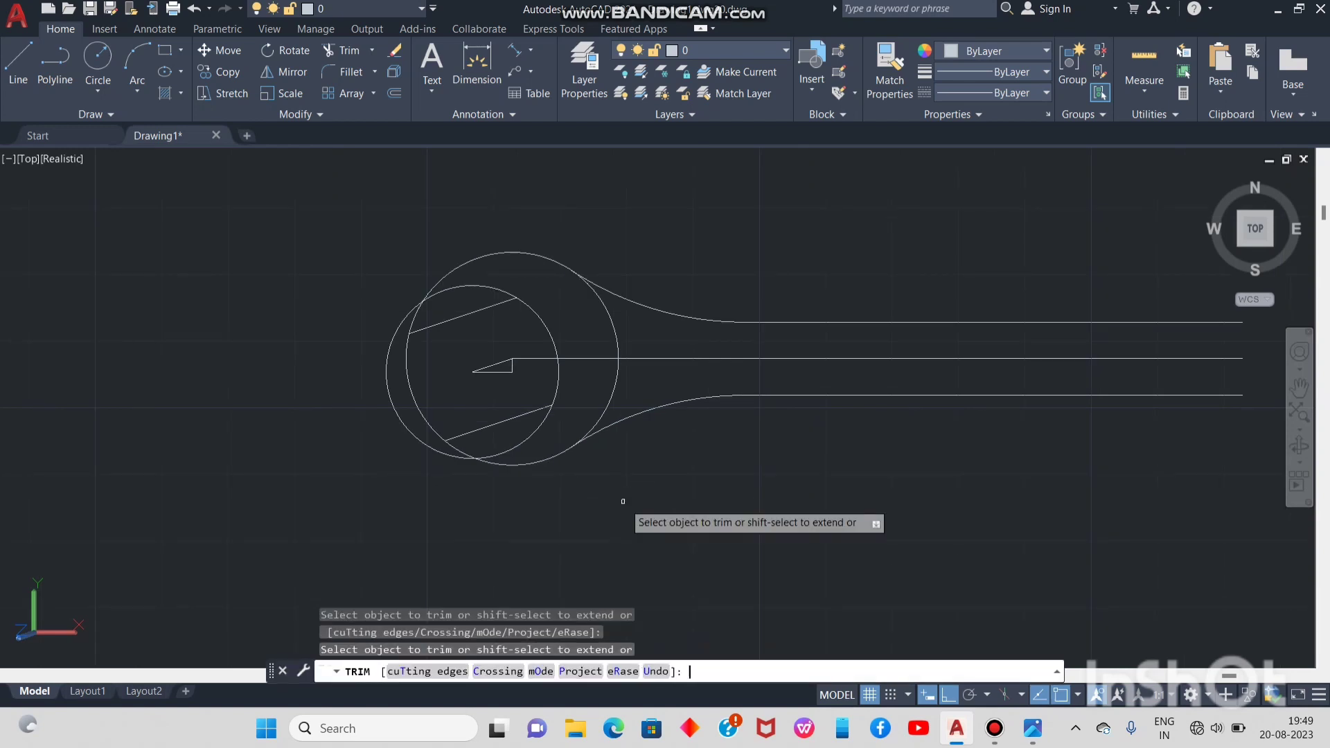
pyautogui.click(403, 419)
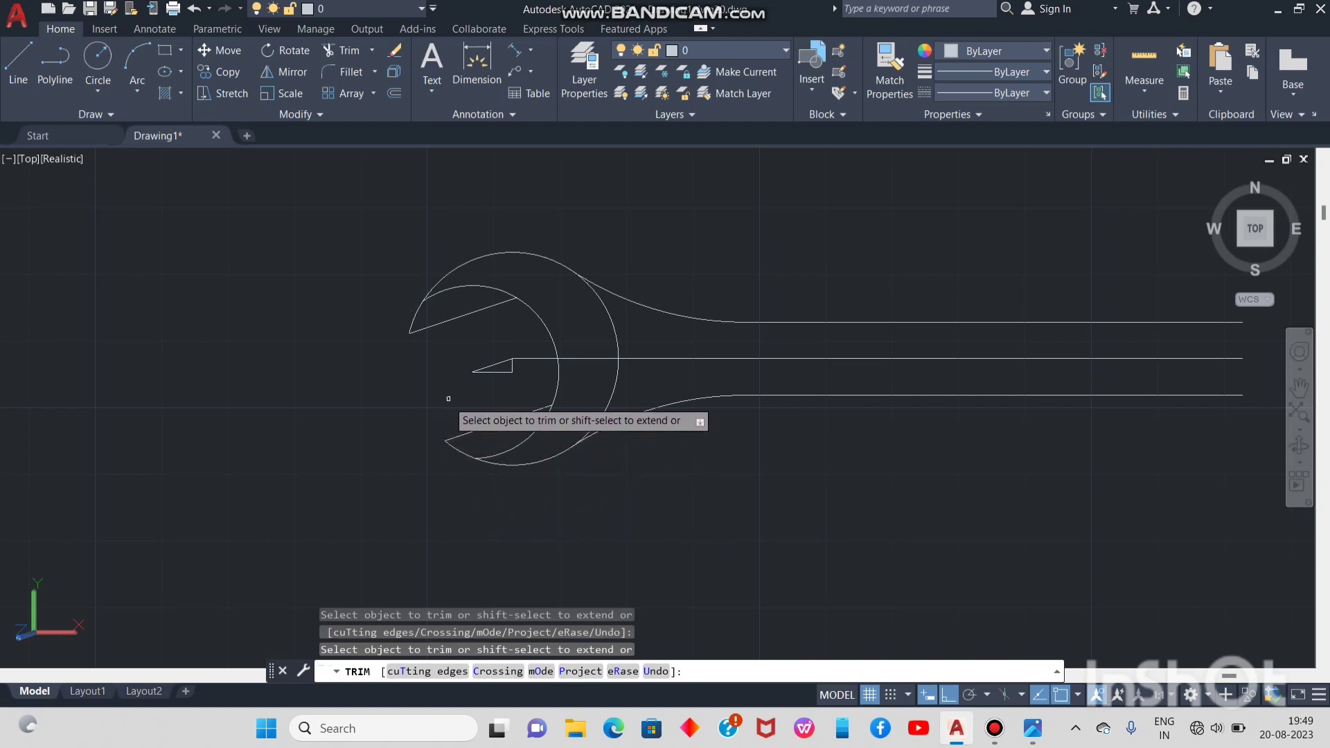
pyautogui.click(524, 440)
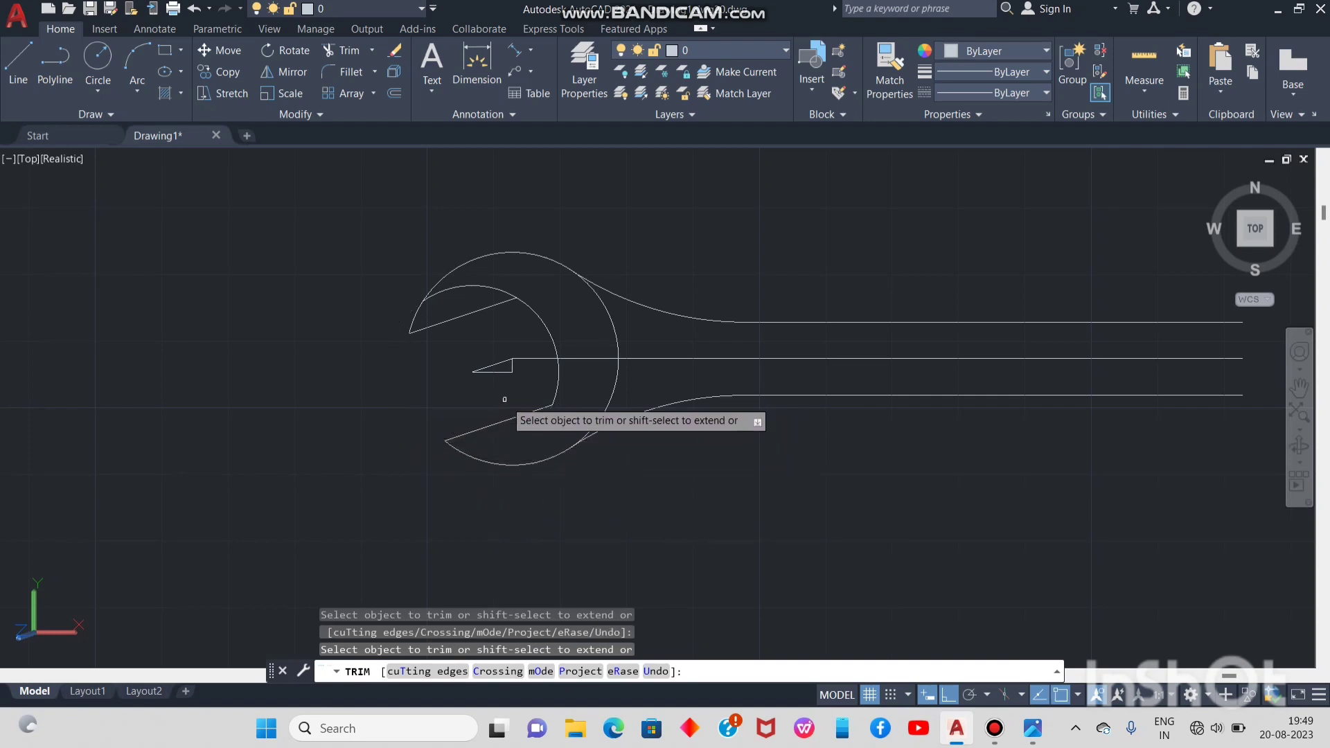
pyautogui.click(494, 290)
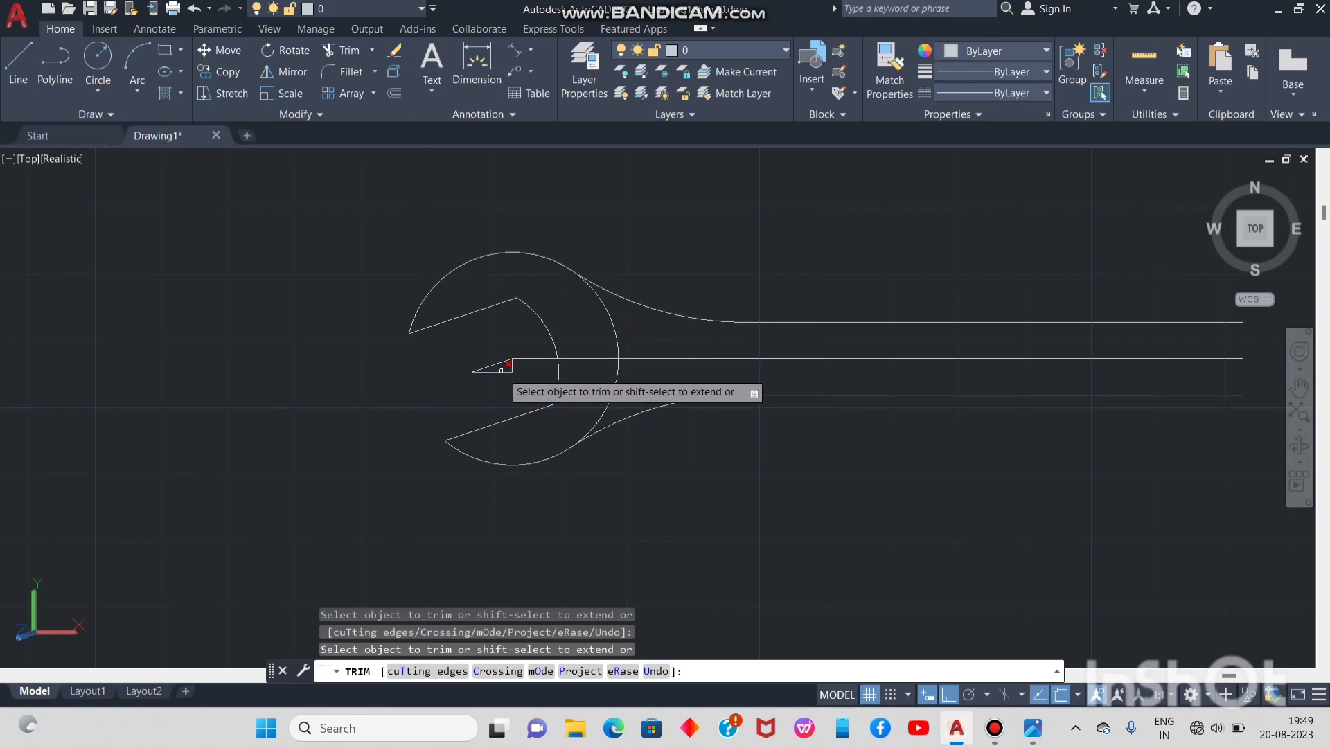
pyautogui.press('Escape')
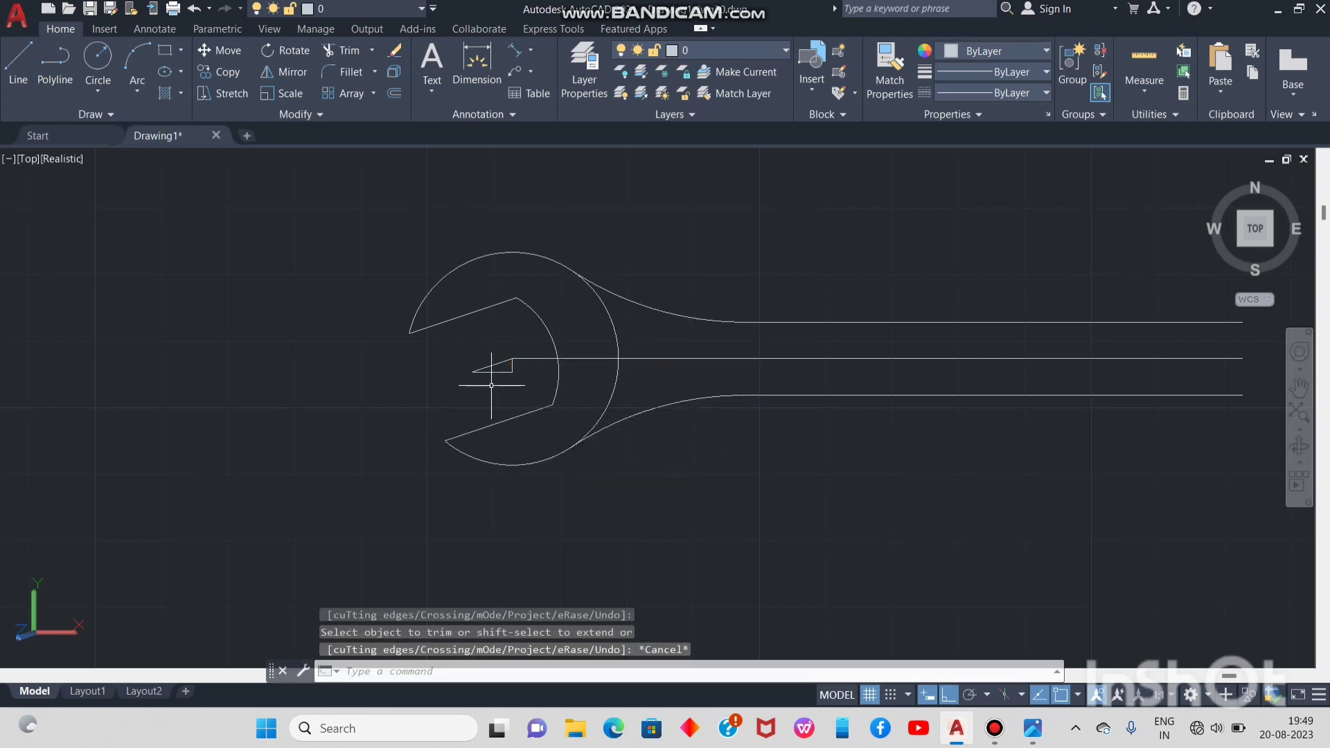
# Delete the three small construction lines between the two circle centres inside the left jaw
pyautogui.click(492, 371)
pyautogui.click(492, 372)
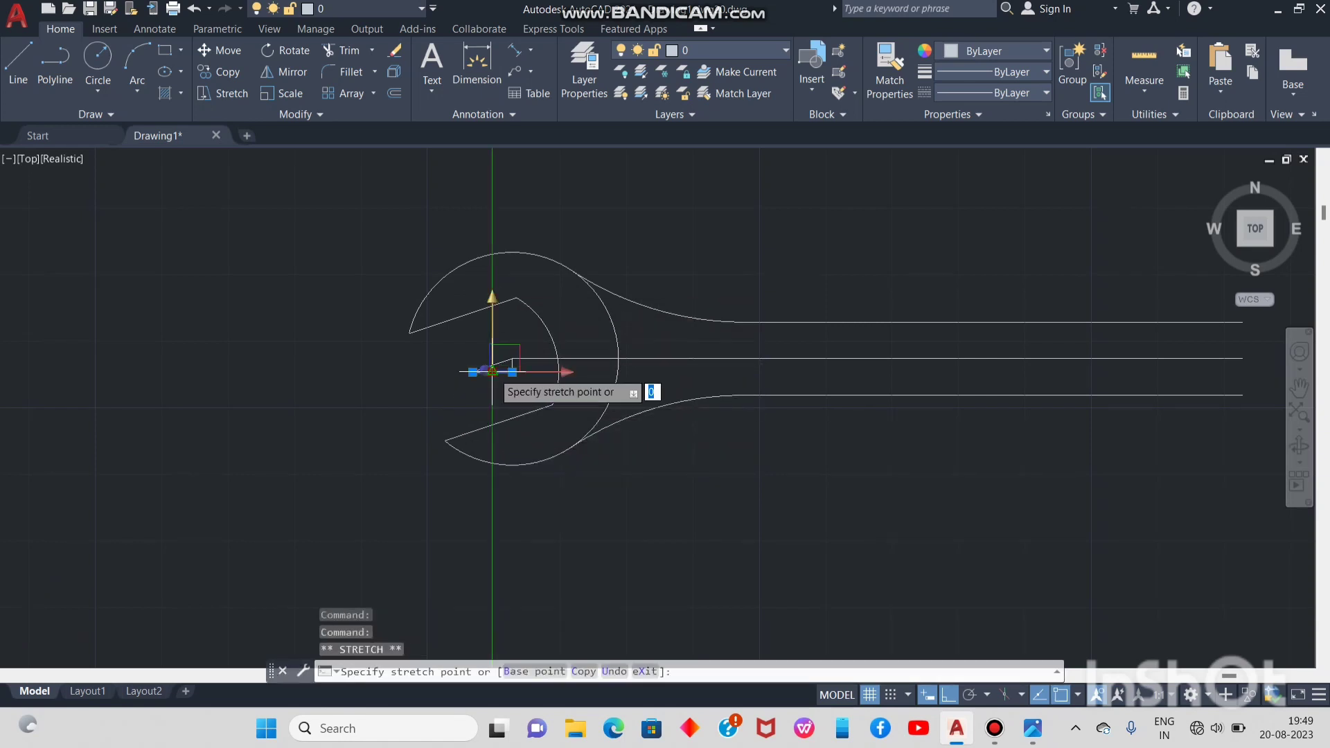
pyautogui.scroll(4, 655, 407)
pyautogui.click(244, 295)
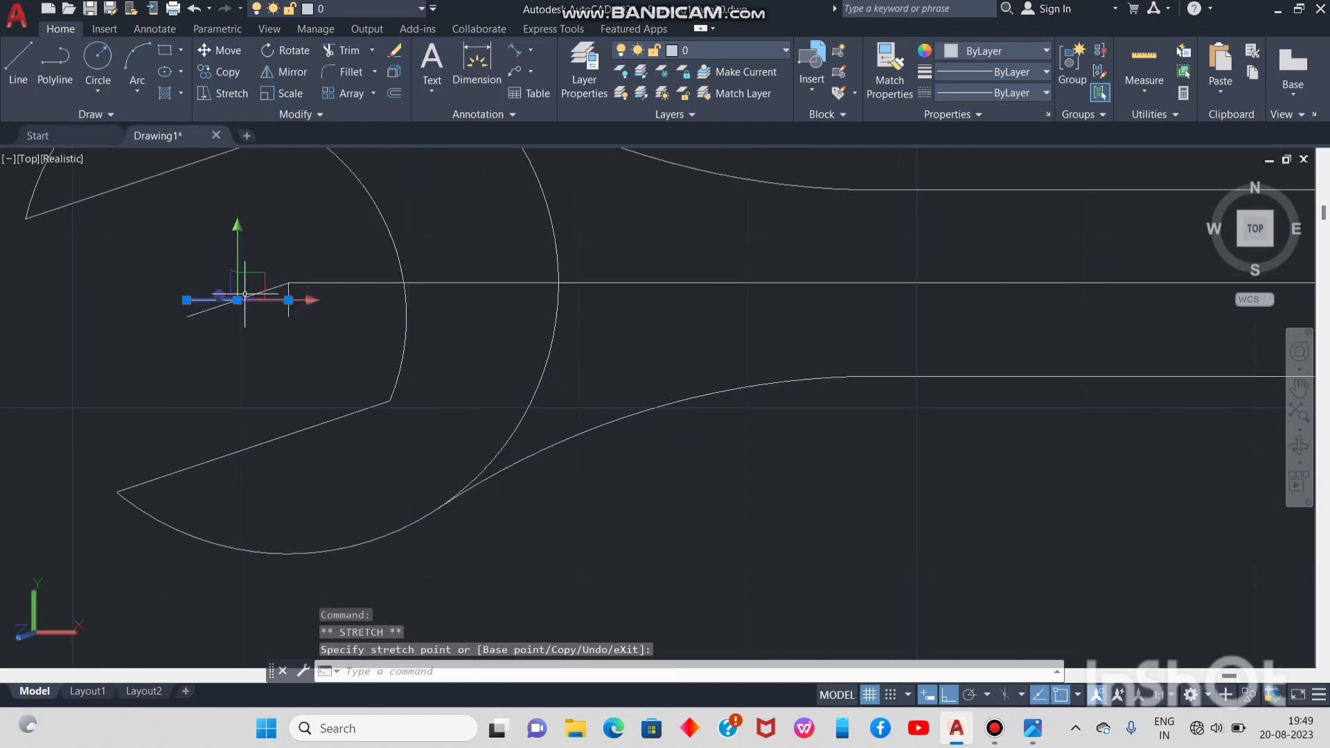
pyautogui.click(216, 308)
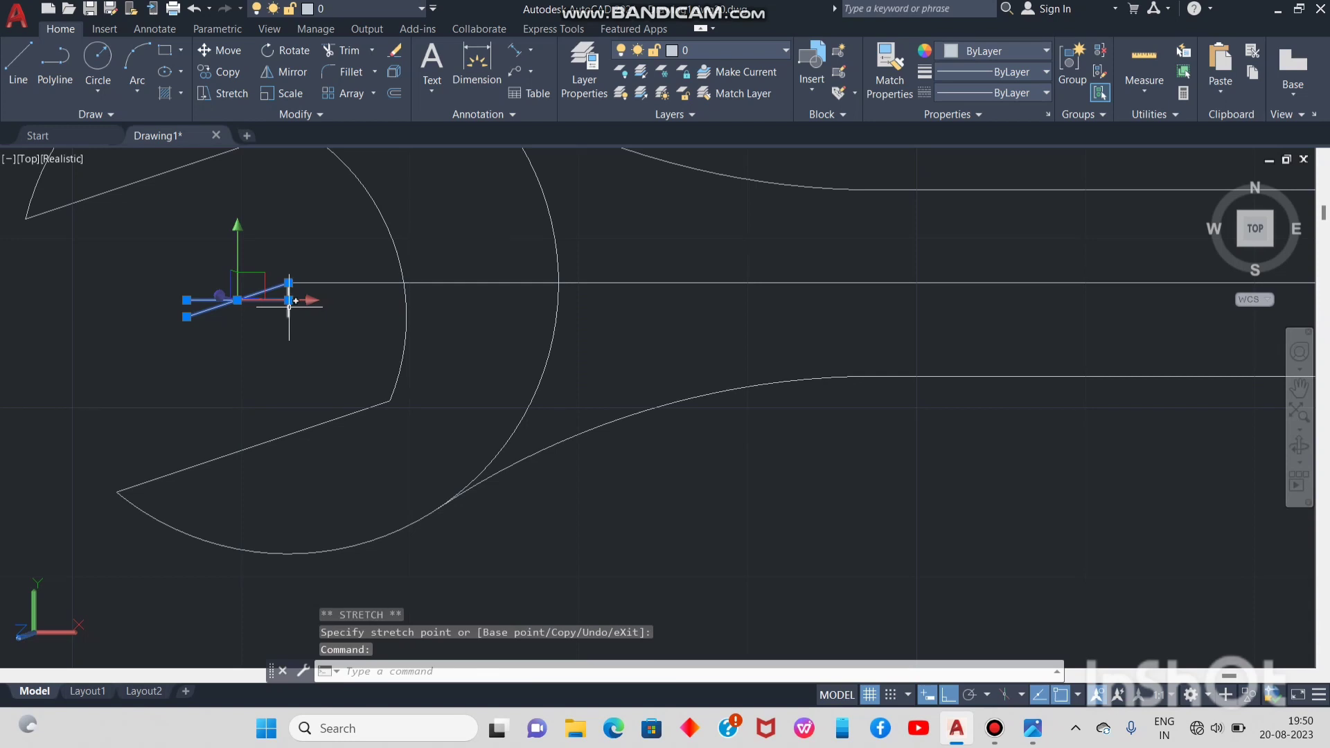
pyautogui.press('Delete')
pyautogui.scroll(-3, 266, 350)
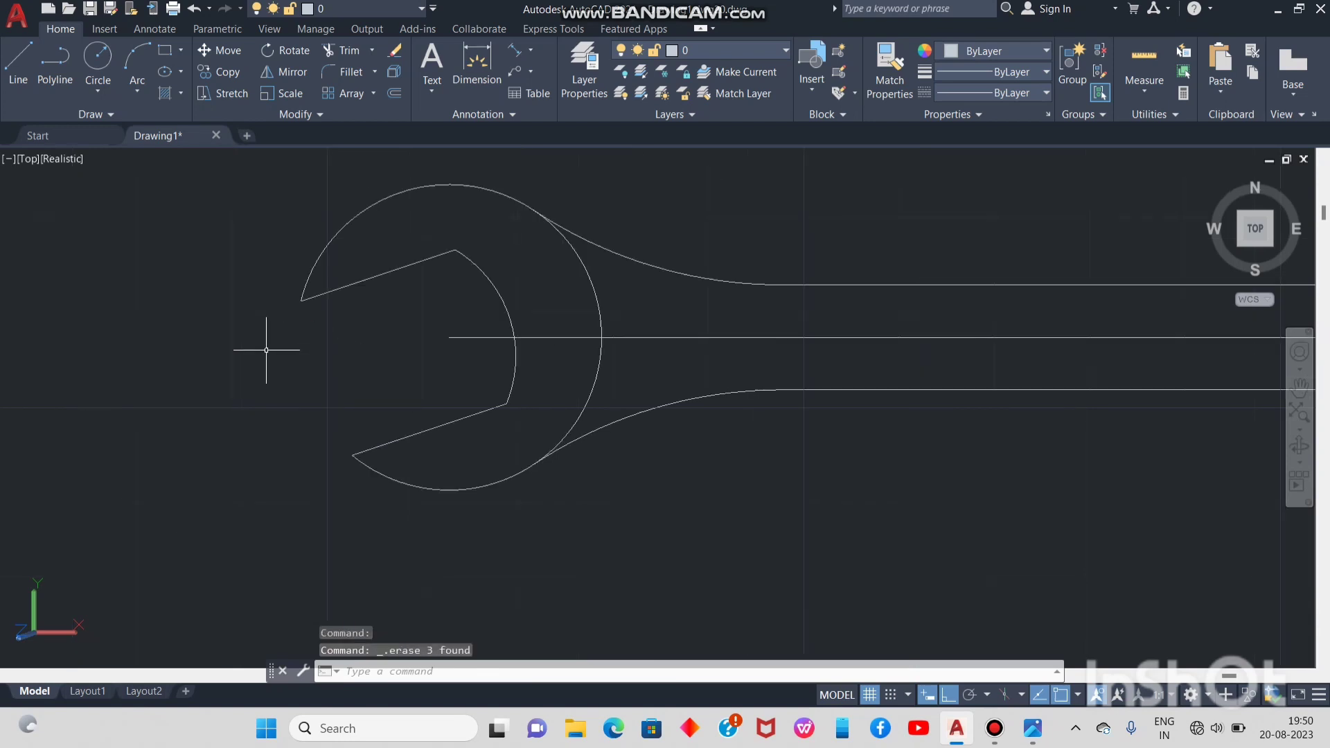
# Add an aligned dimension across the left jaw opening, placed outside the head, and compare it with the reference image
pyautogui.click(515, 49)
pyautogui.click(300, 301)
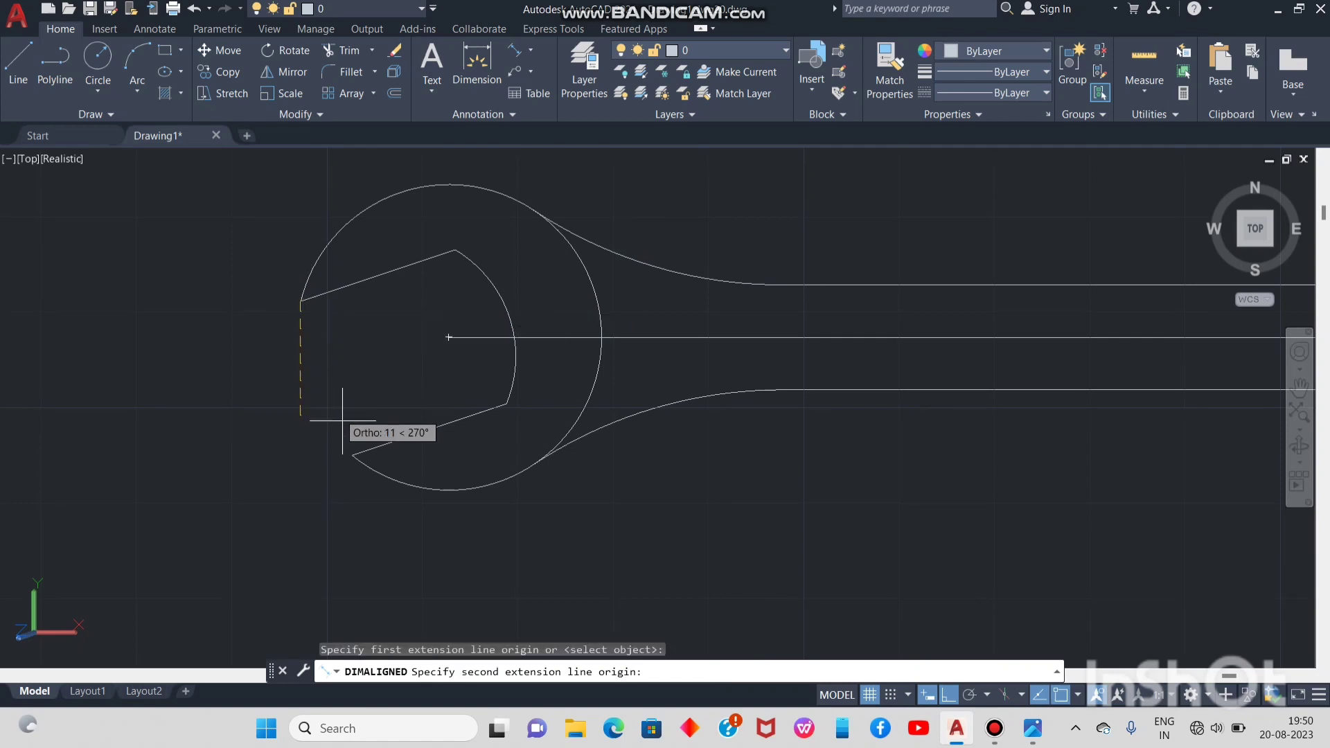
pyautogui.click(351, 454)
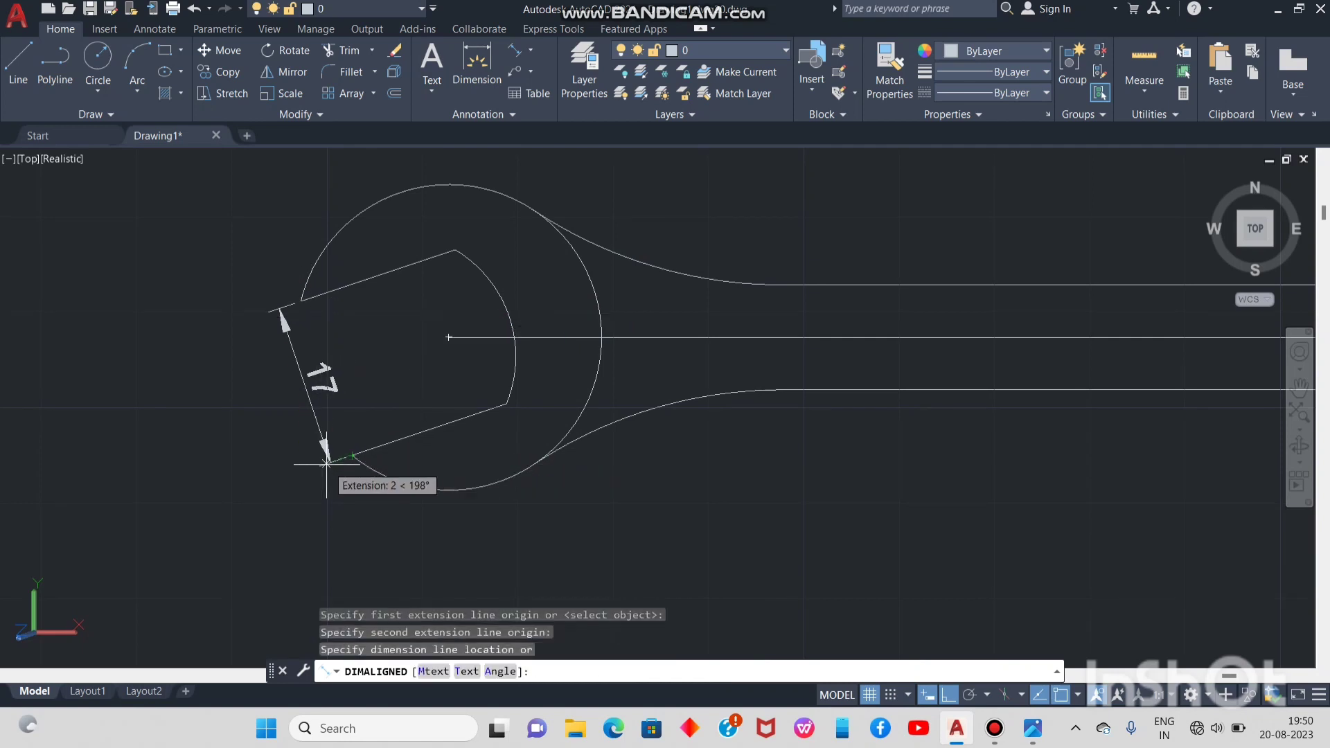
pyautogui.click(249, 510)
pyautogui.click(1032, 728)
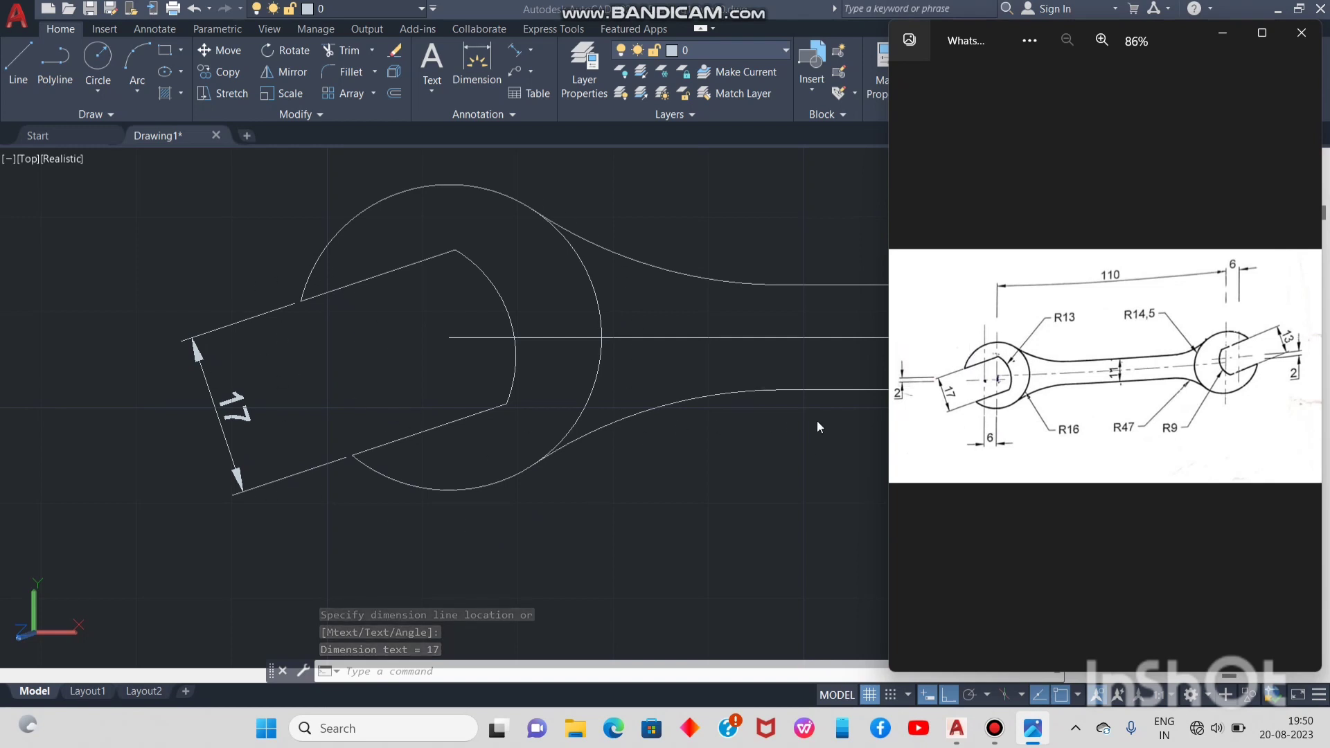
pyautogui.click(1221, 33)
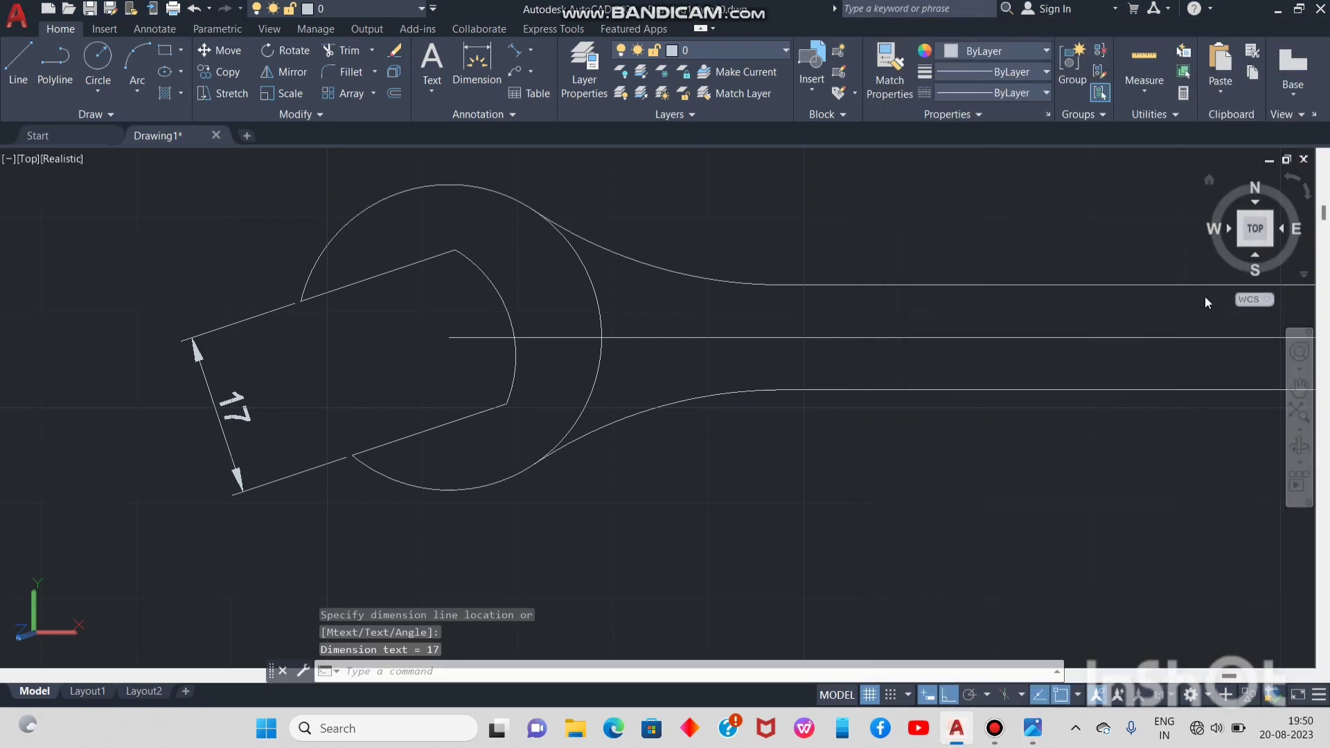
# Draw a line from the right end of the handle's centre line 2 upward and 6 to the right, following the reference image
pyautogui.middleClick(1148, 453)
pyautogui.moveTo(1148, 452); pyautogui.dragTo(622, 506, button='middle')
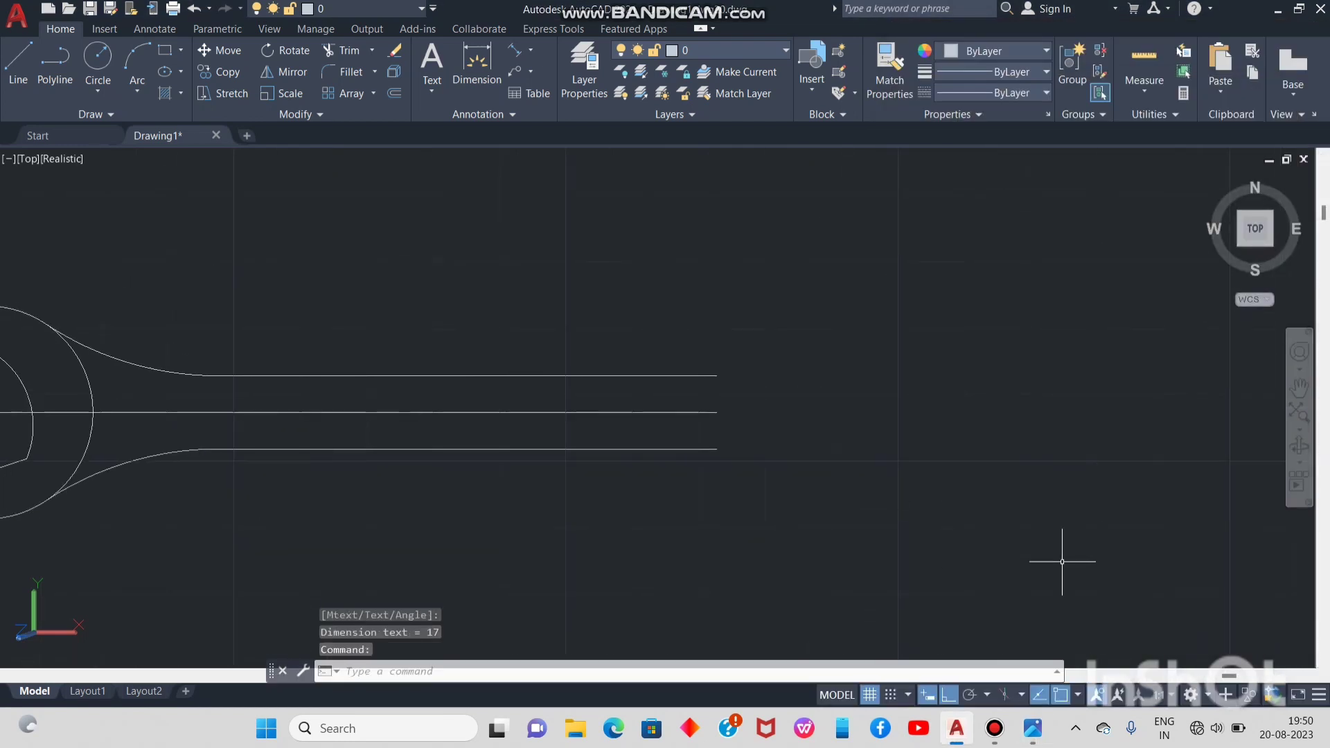
pyautogui.click(1036, 734)
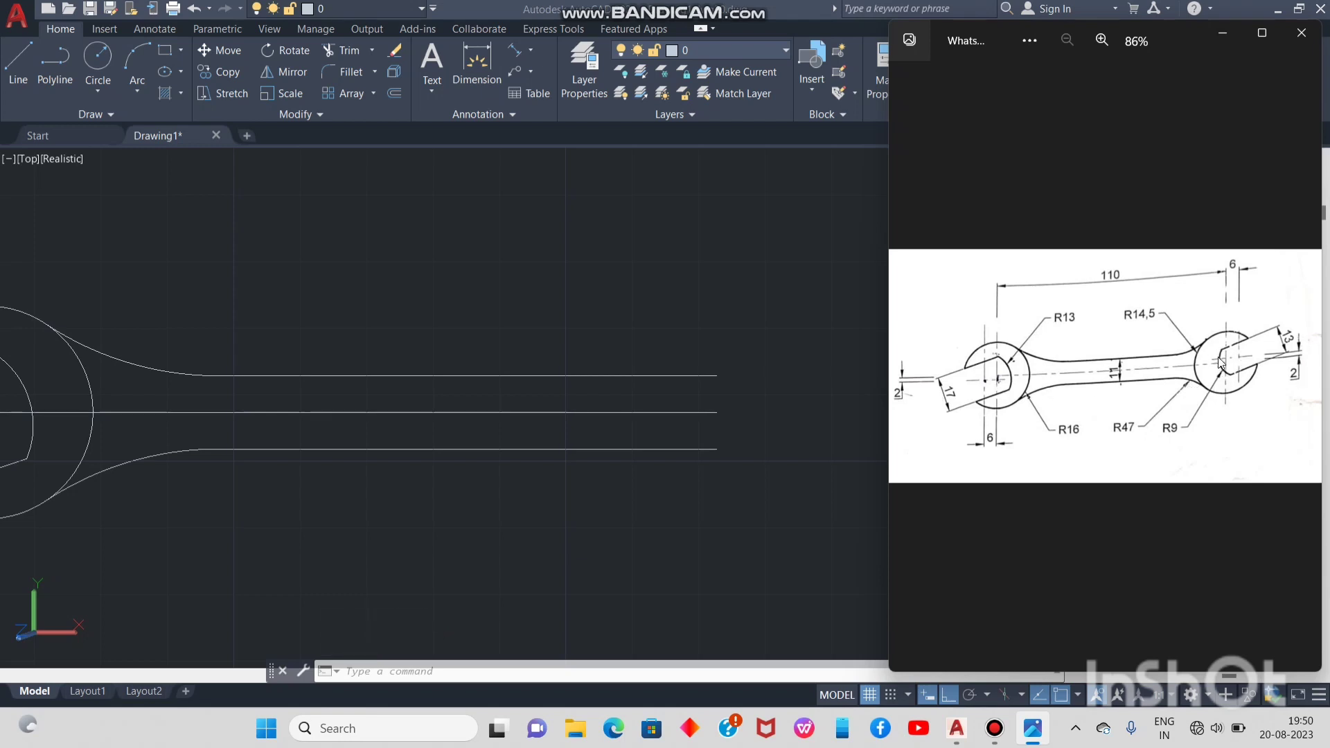
pyautogui.click(1224, 33)
pyautogui.click(18, 61)
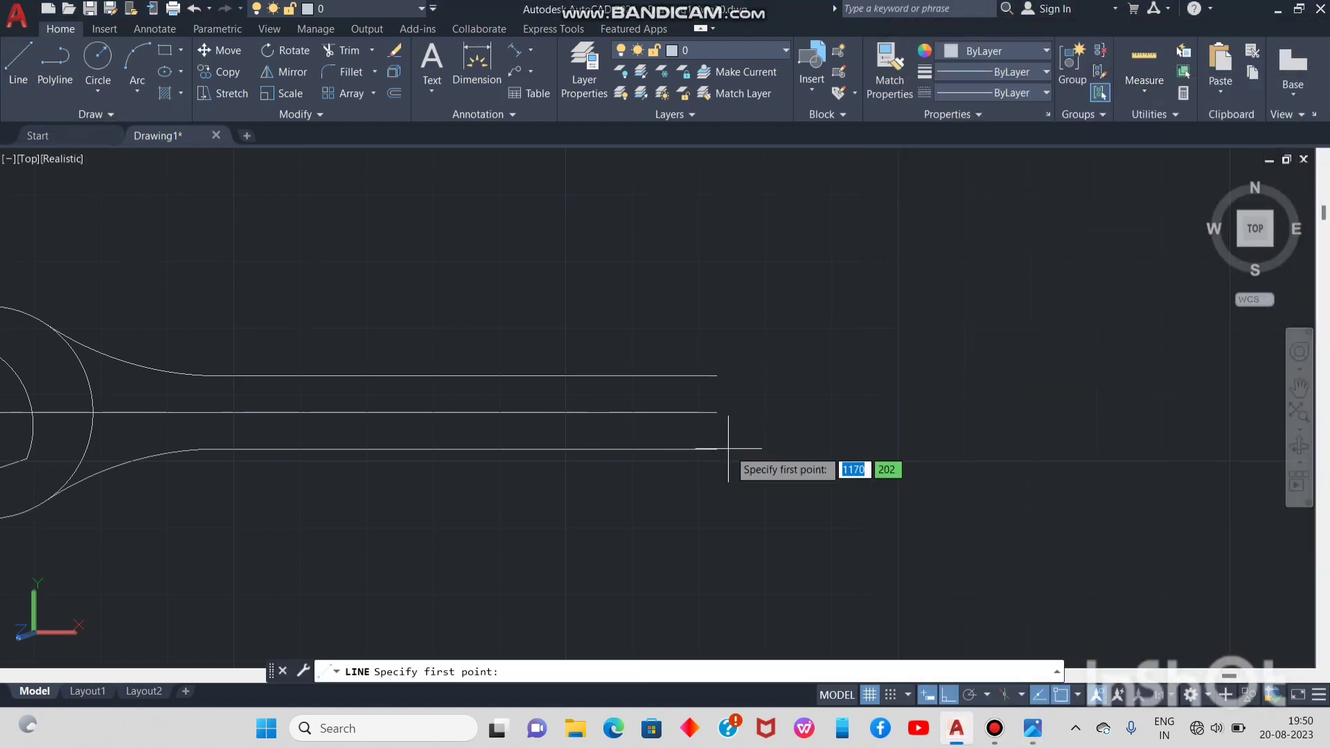
pyautogui.click(716, 412)
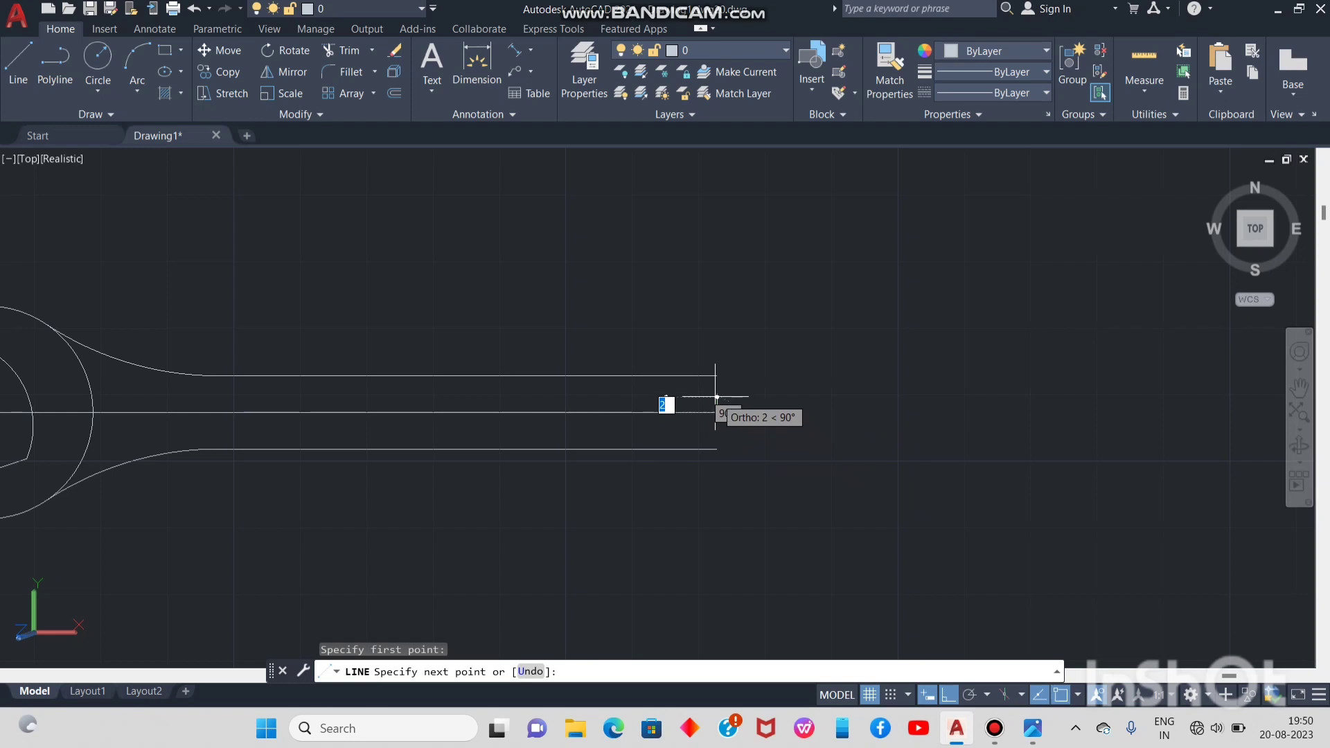
pyautogui.write('2')
pyautogui.press('Return')
pyautogui.write('6')
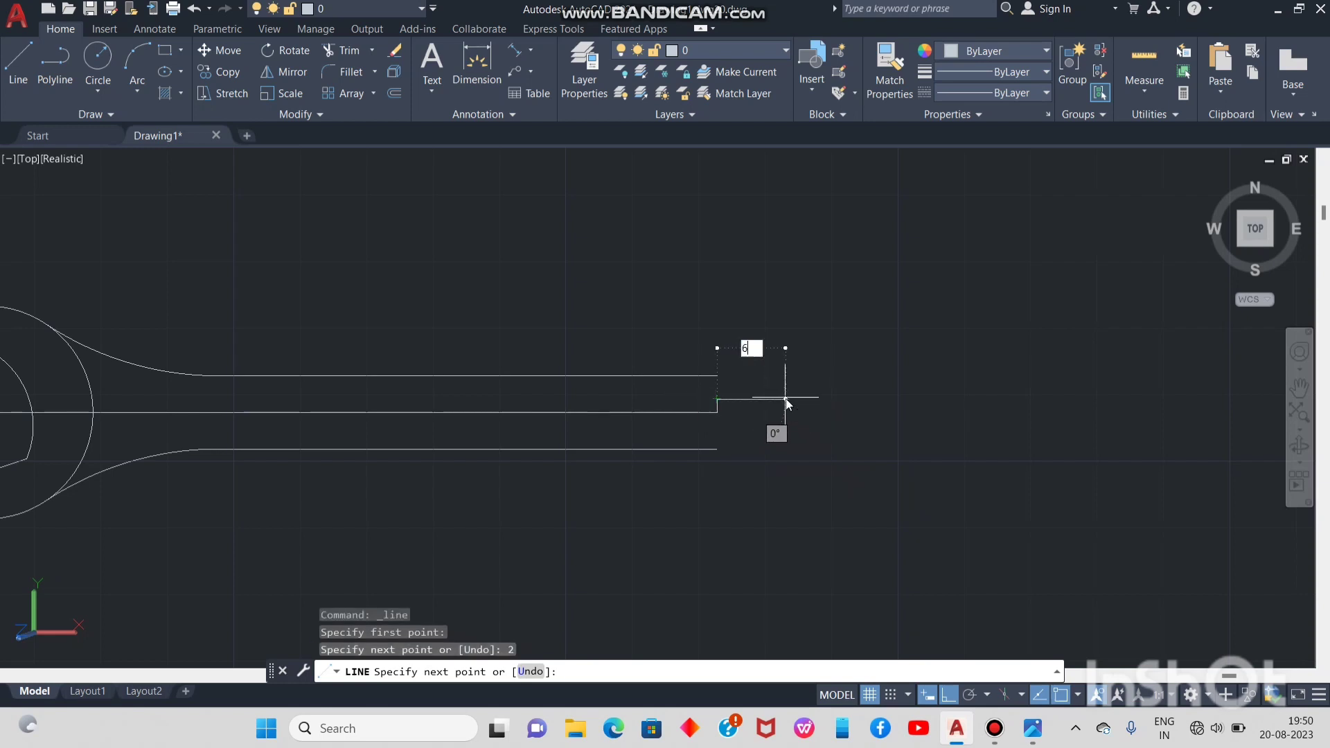
pyautogui.press('Return')
pyautogui.press('Return')
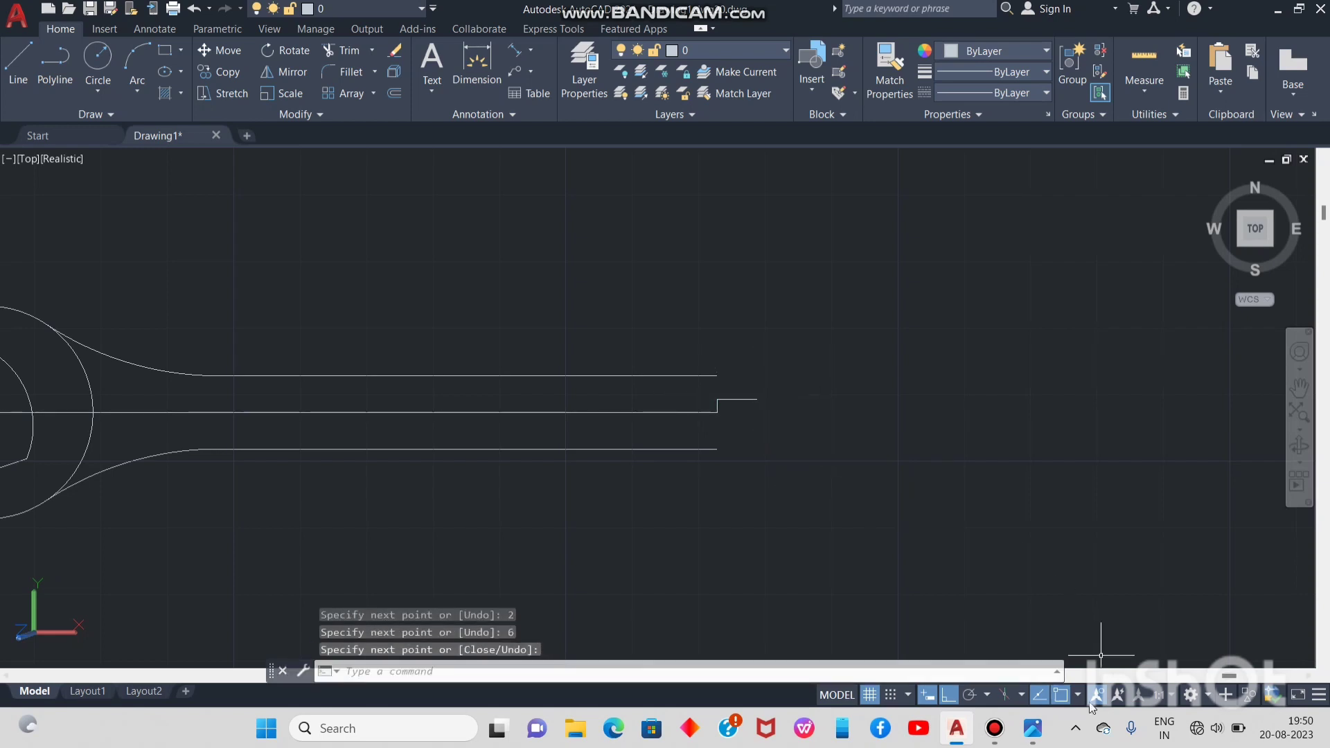
# Check the reference image and draw a circle of radius 14.5 centred on the right end of the handle's centre line
pyautogui.click(1040, 736)
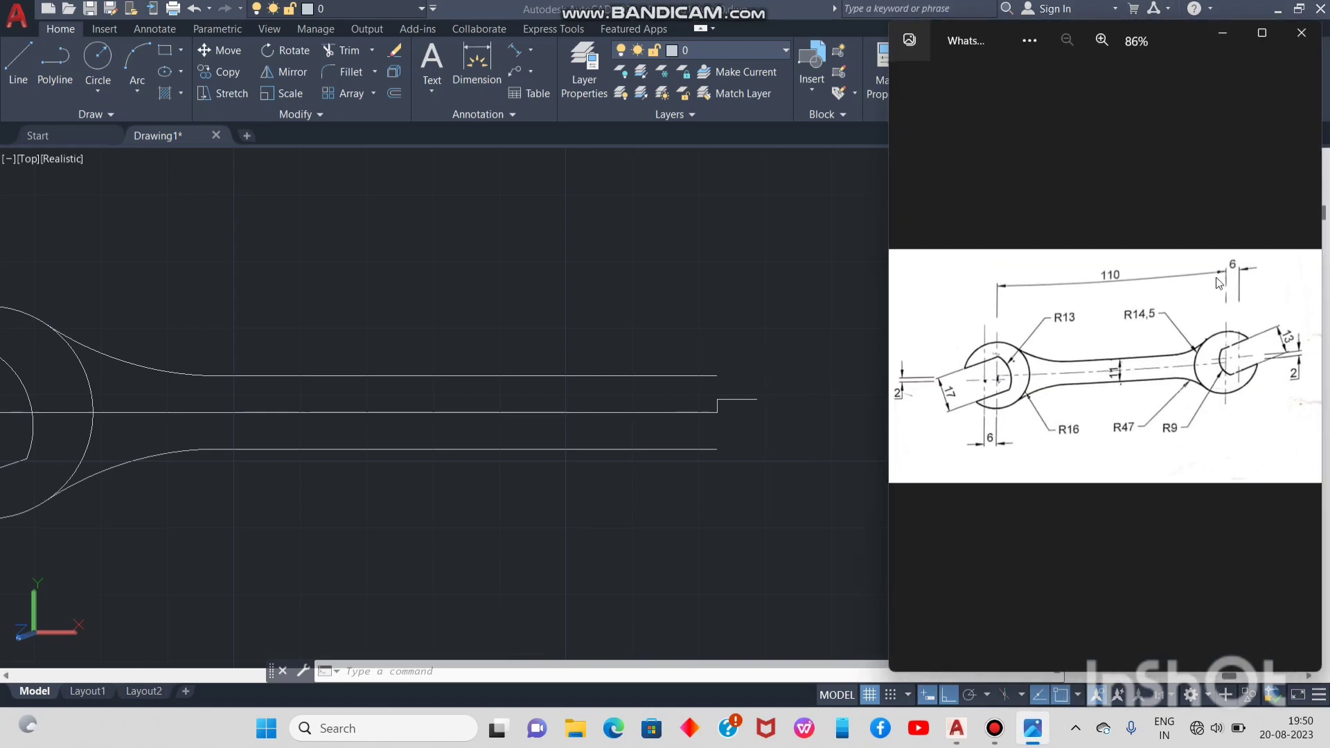
pyautogui.click(1221, 33)
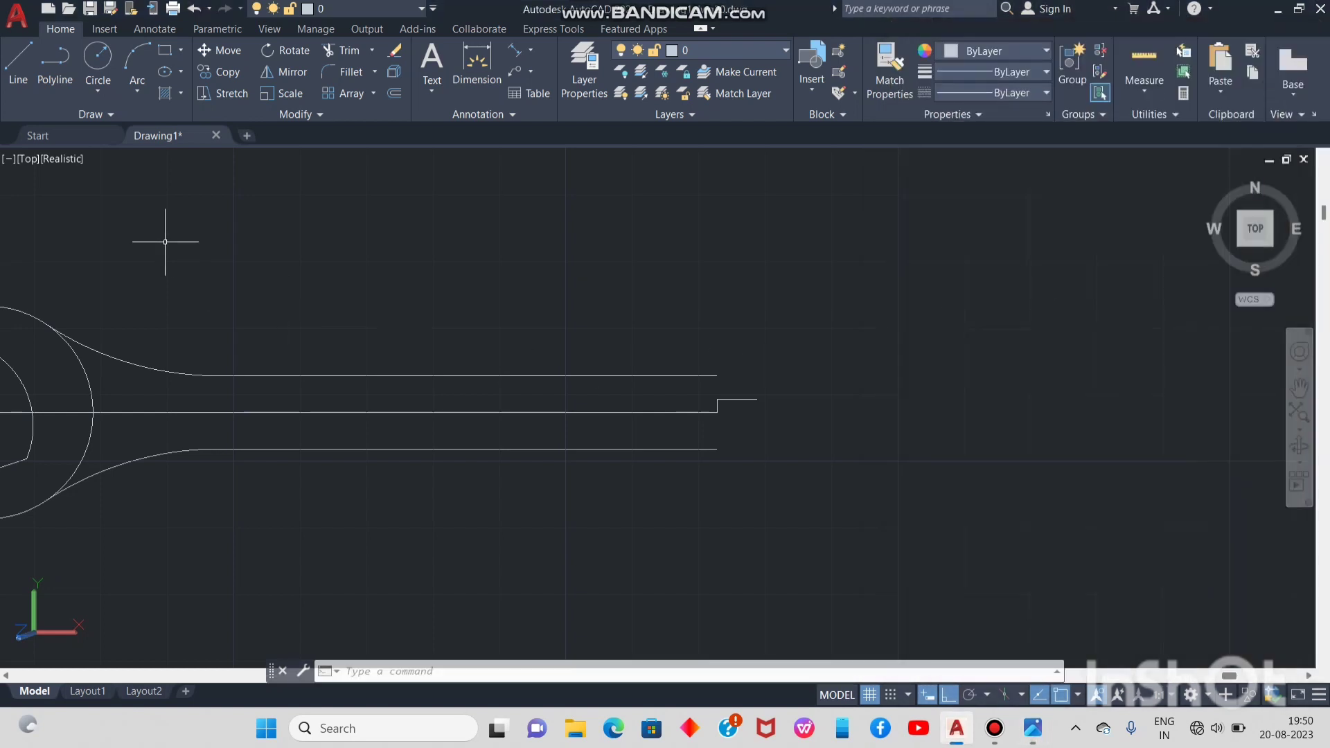
pyautogui.click(104, 100)
pyautogui.click(161, 124)
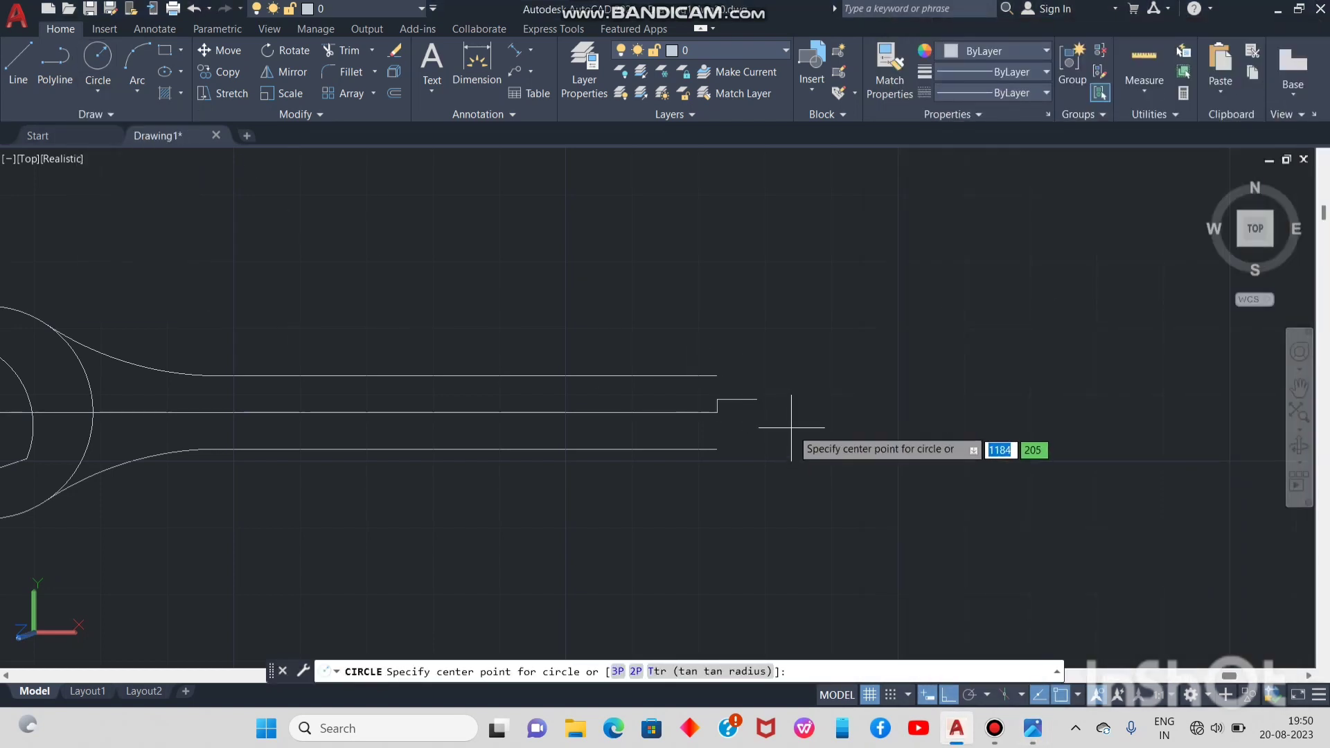
pyautogui.click(717, 412)
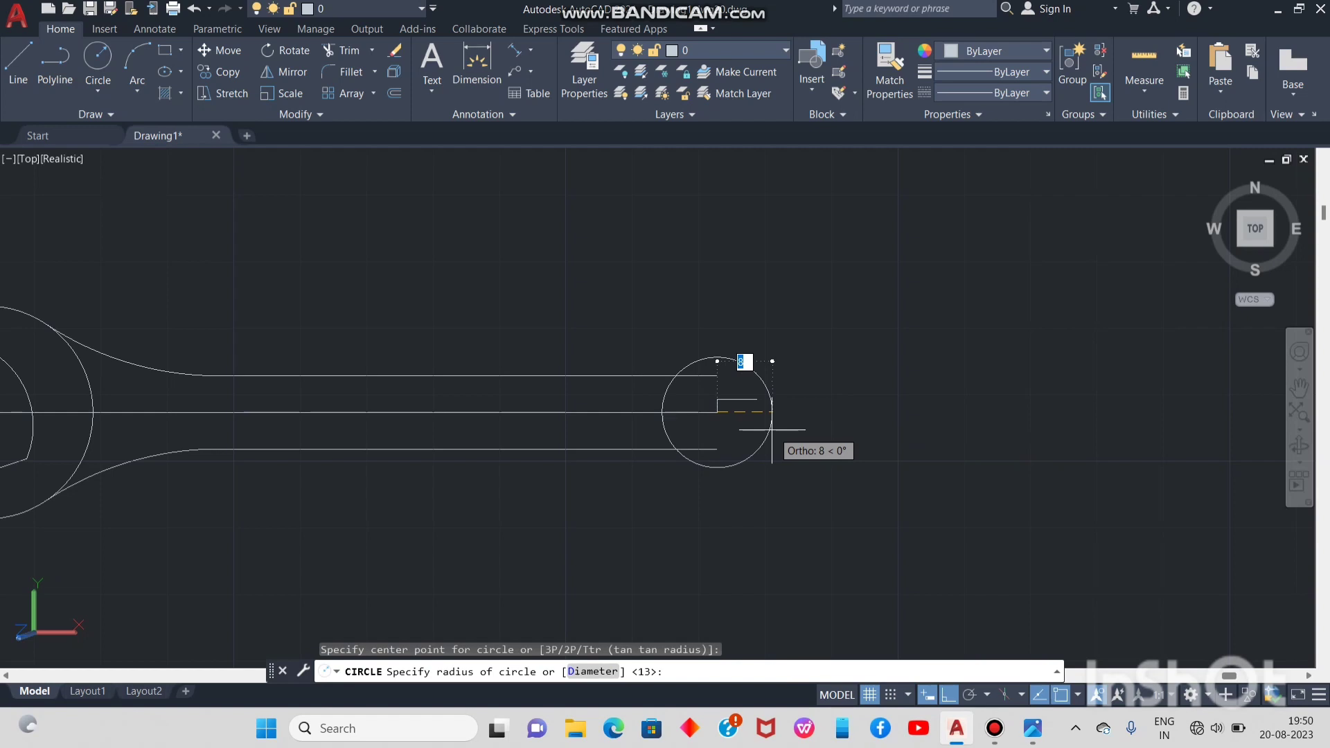
pyautogui.write('14.5')
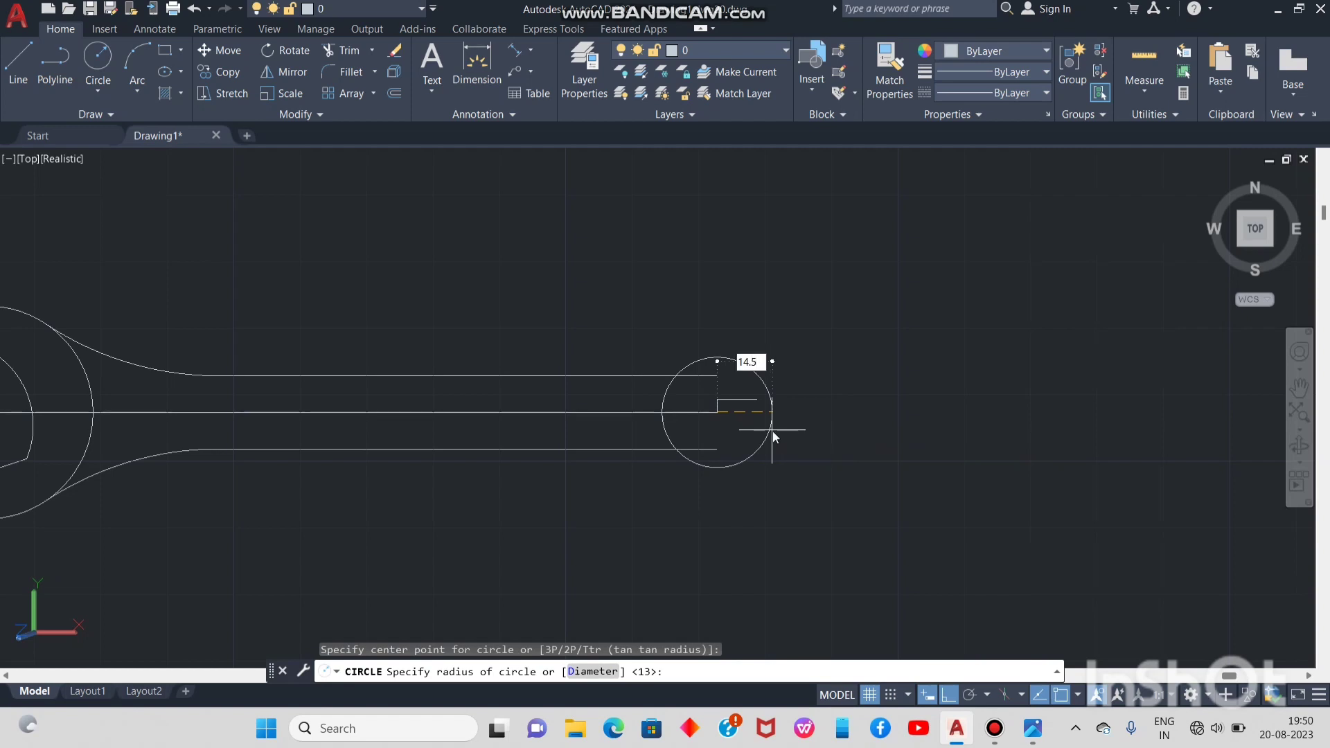
pyautogui.press('Return')
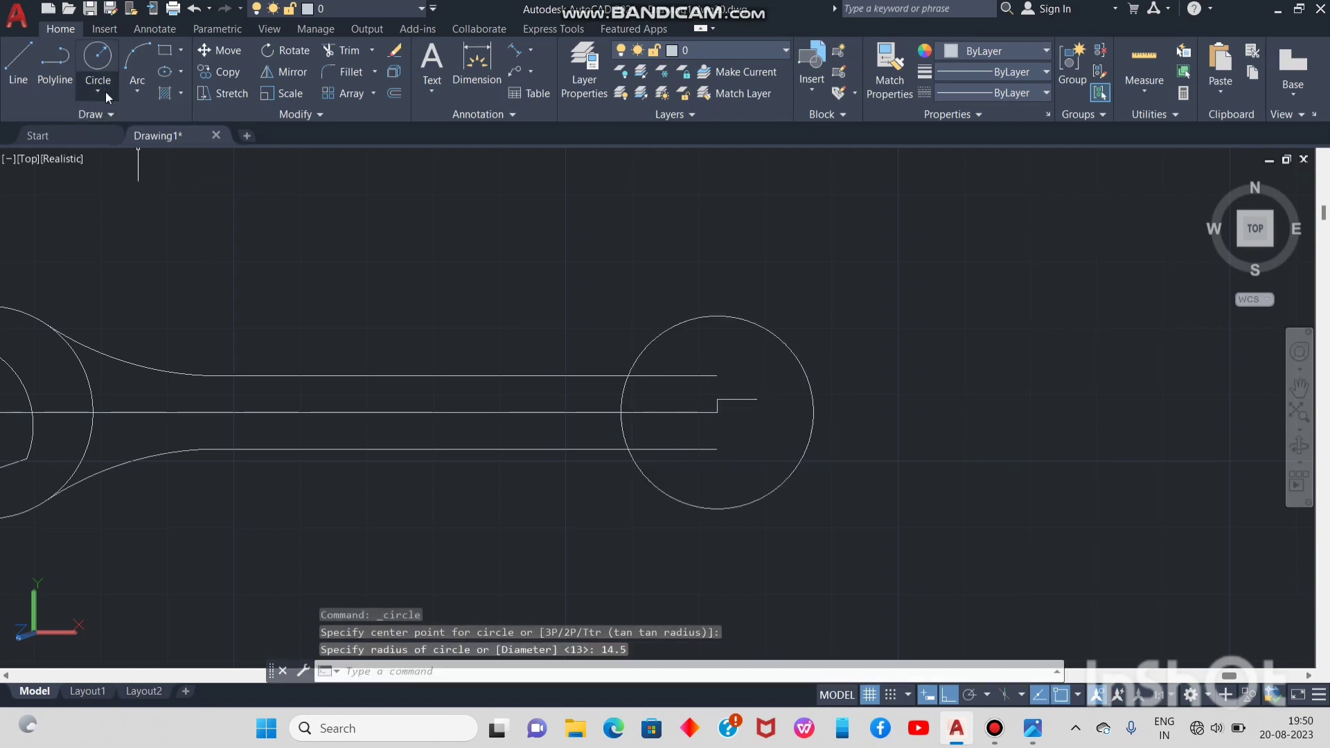
# Draw a circle of radius 9 centred on the free end of the short horizontal line in the right head
pyautogui.press('Return')
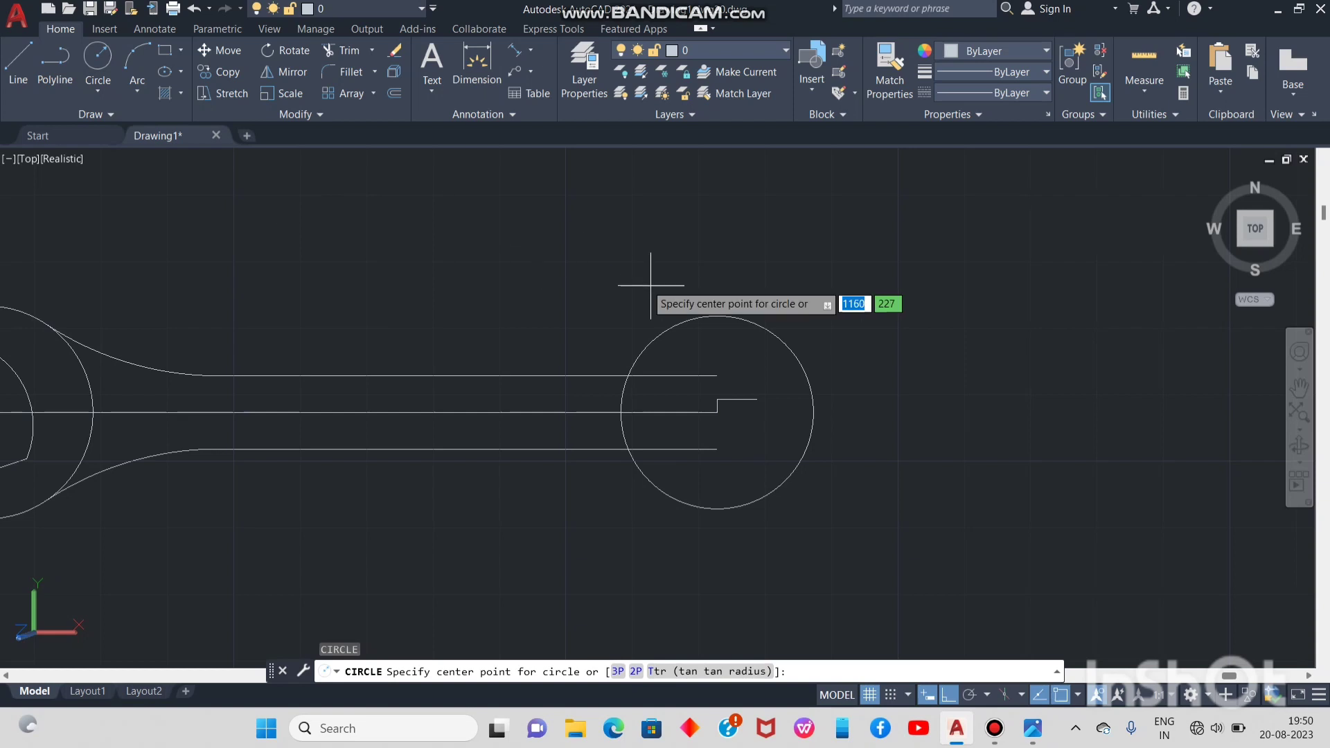
pyautogui.click(756, 399)
pyautogui.press('Return')
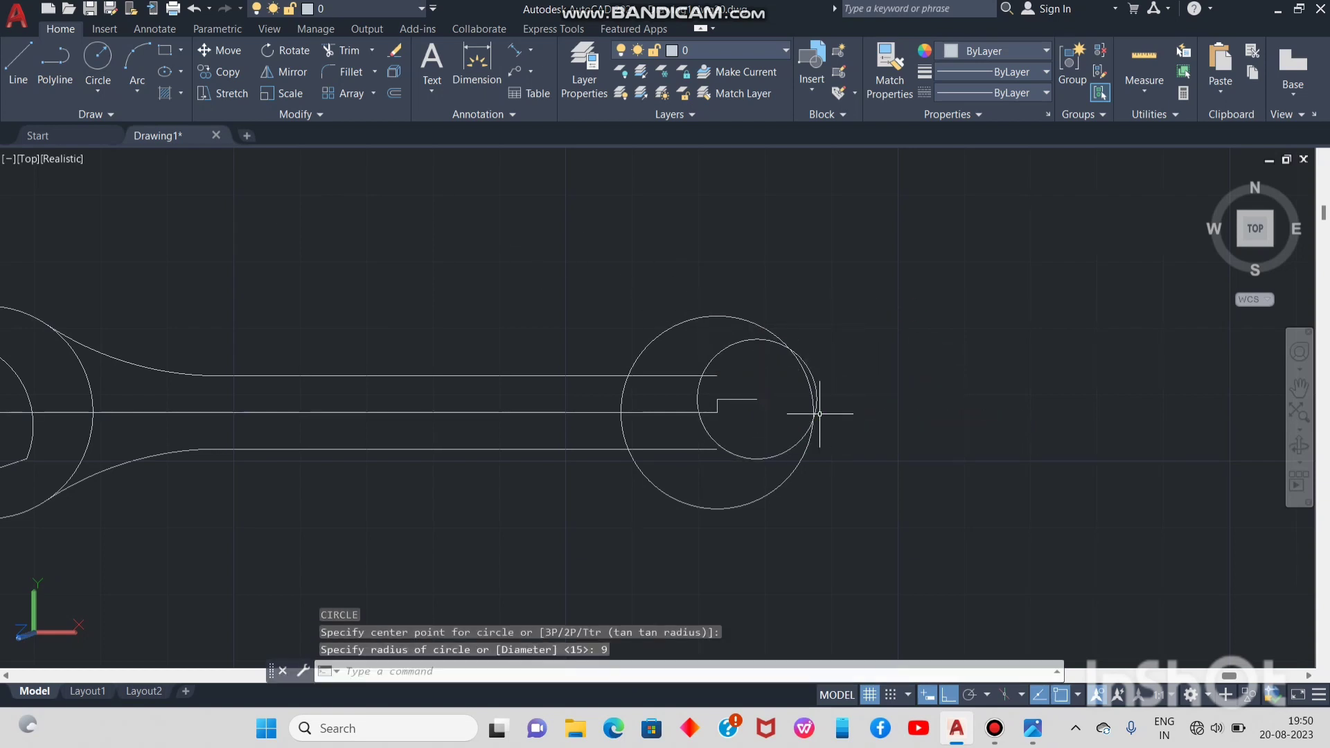
# Draw a sloped line joining the centres of the radius 14.5 and radius 9 circles in the right head
pyautogui.click(32, 66)
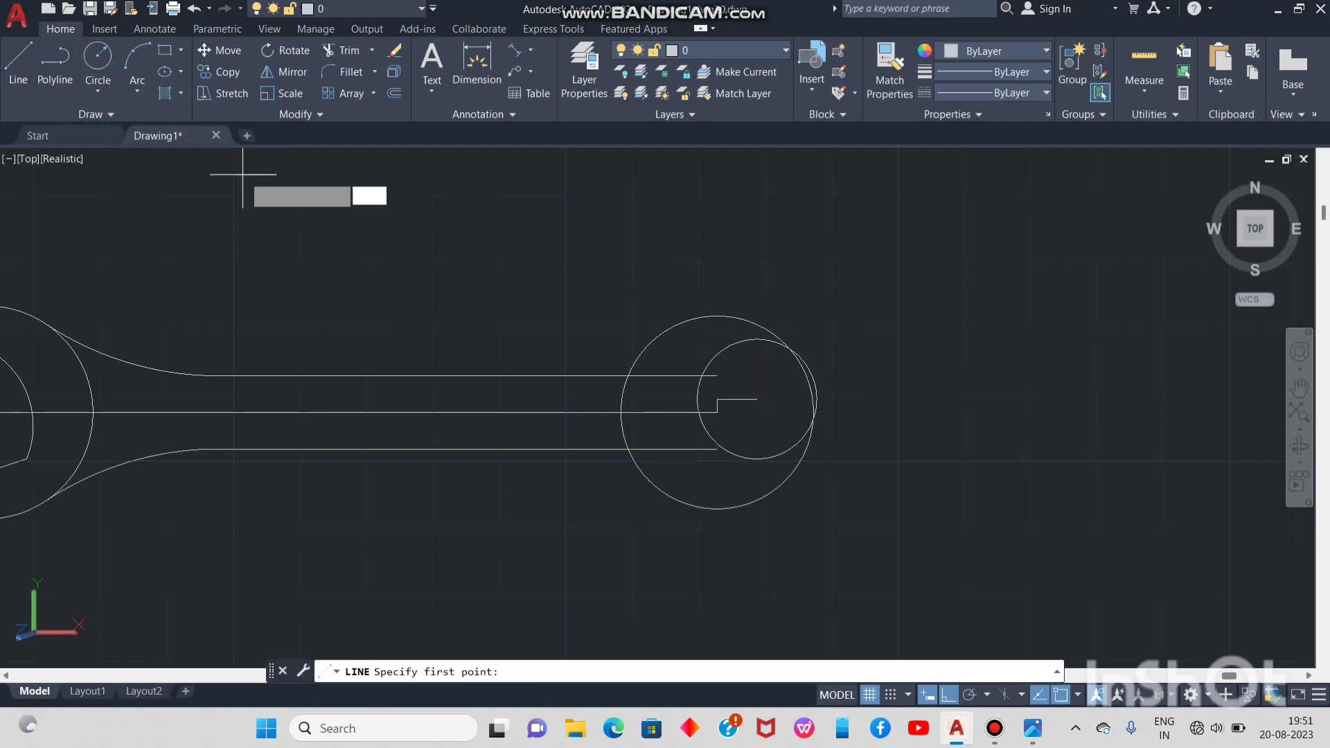
pyautogui.scroll(6, 734, 402)
pyautogui.scroll(-6, 897, 410)
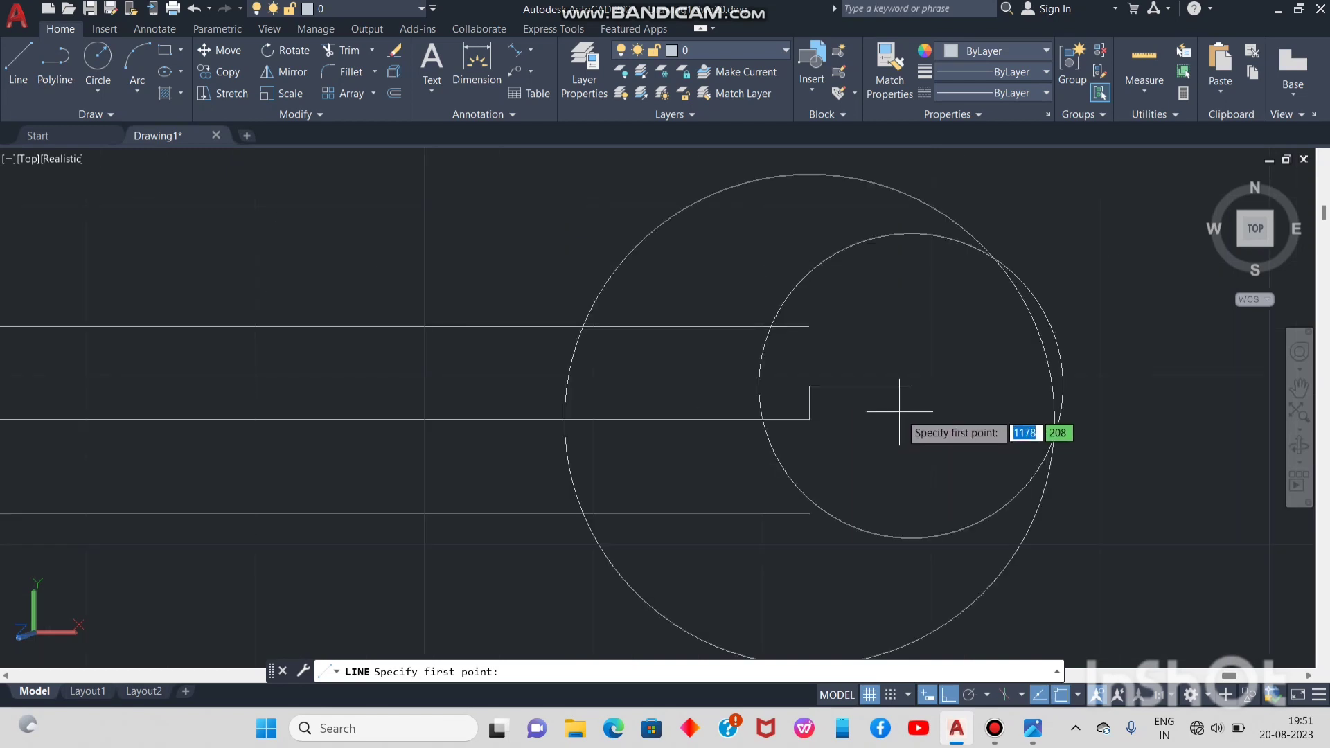
pyautogui.moveTo(900, 410); pyautogui.dragTo(519, 417, button='middle')
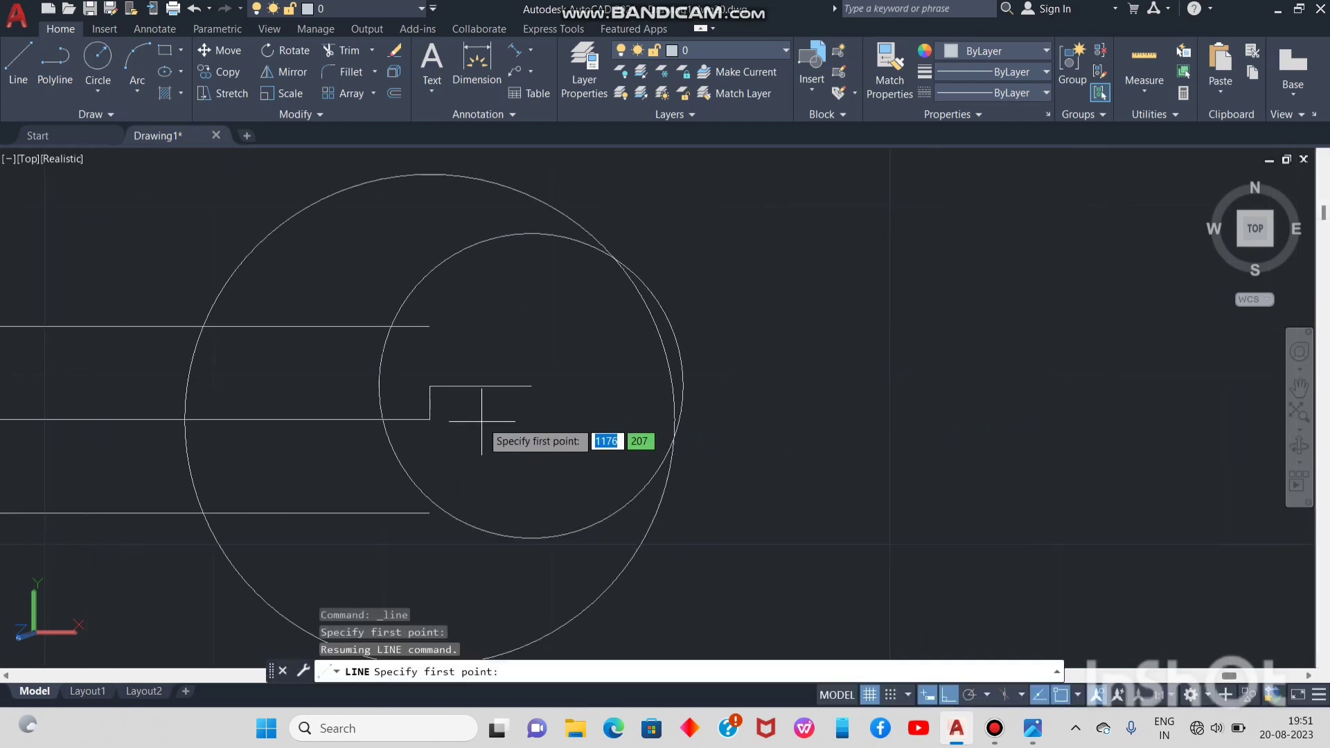
pyautogui.click(430, 420)
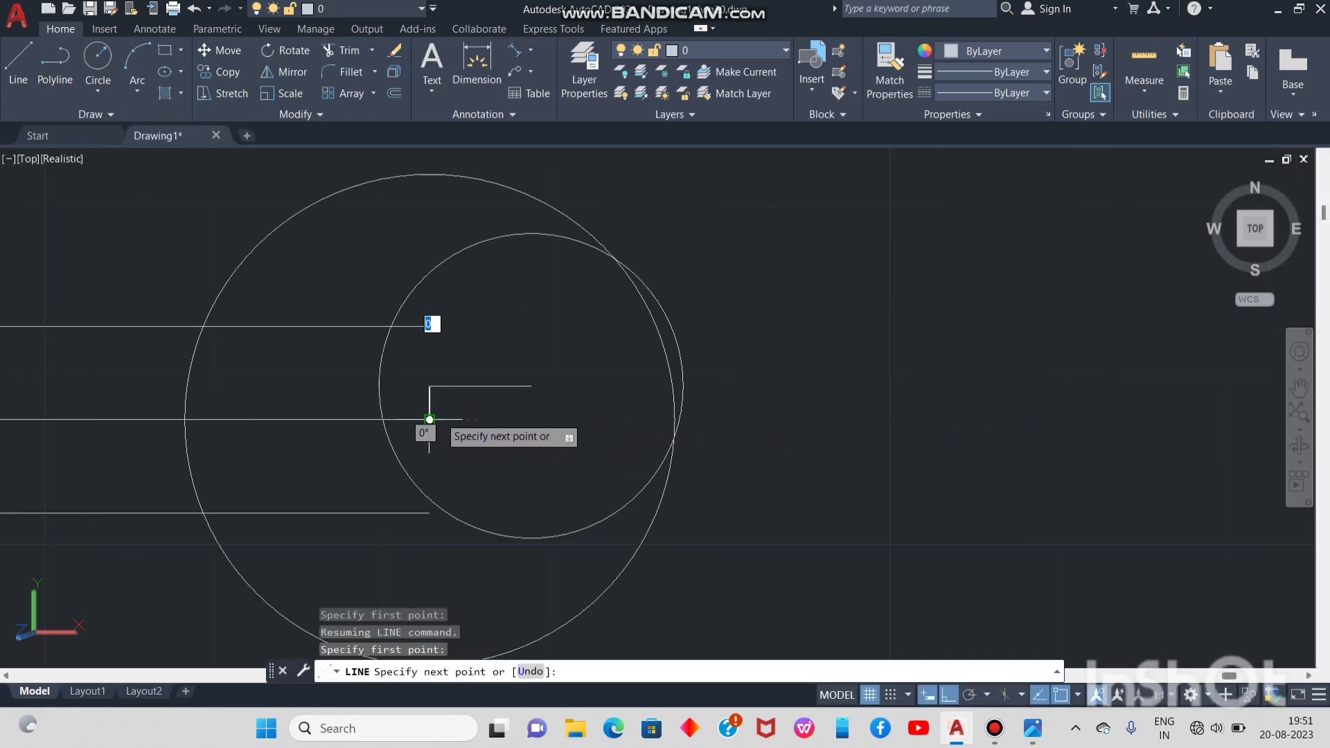
pyautogui.click(530, 385)
pyautogui.rightClick(530, 389)
pyautogui.click(569, 401)
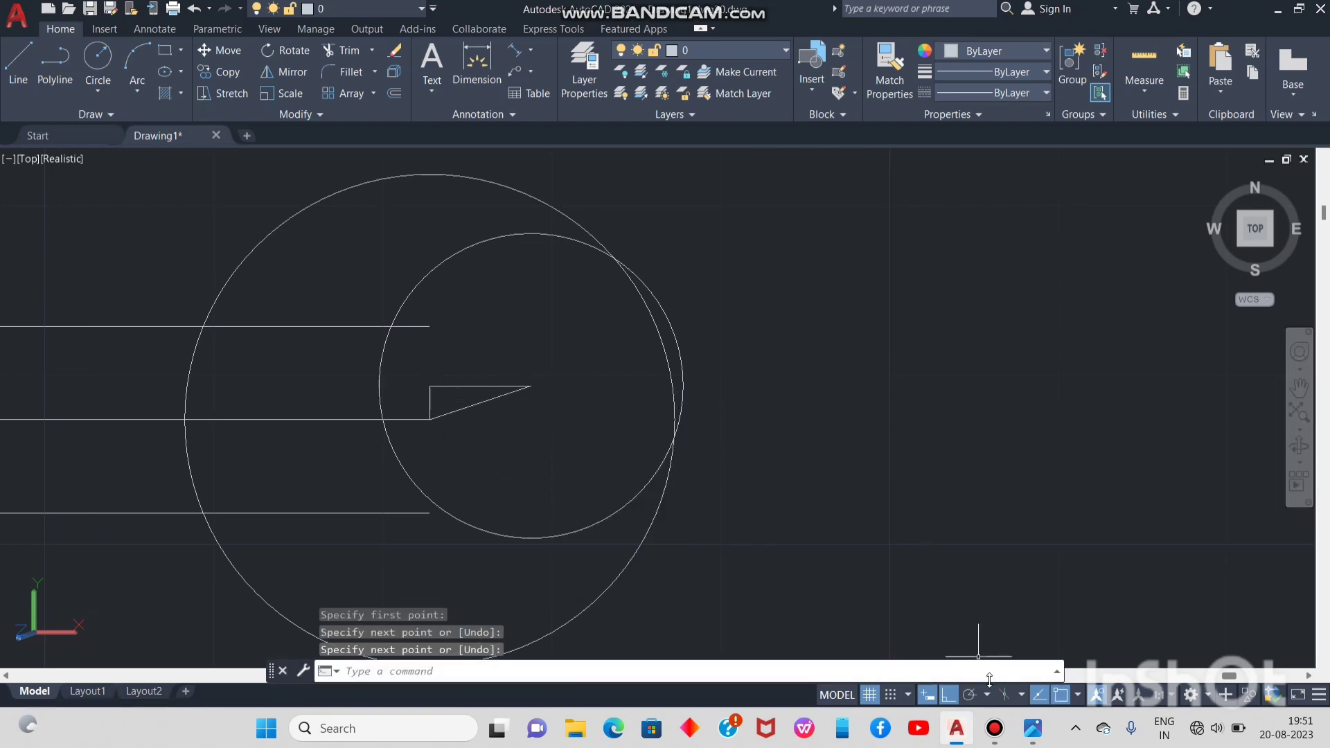
# Following the reference image, offset the sloped line between the right head's circle centres by 6.5 to both sides
pyautogui.moveTo(1036, 730)
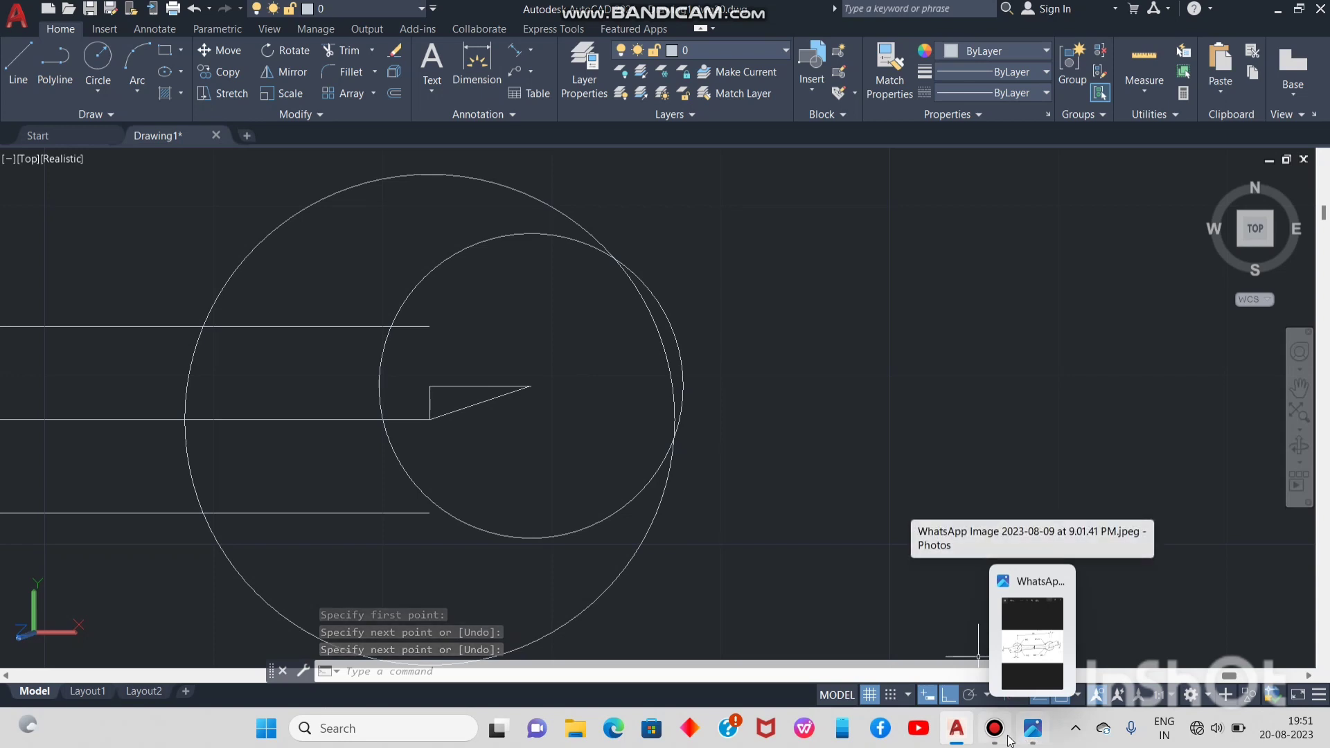
pyautogui.click(1034, 736)
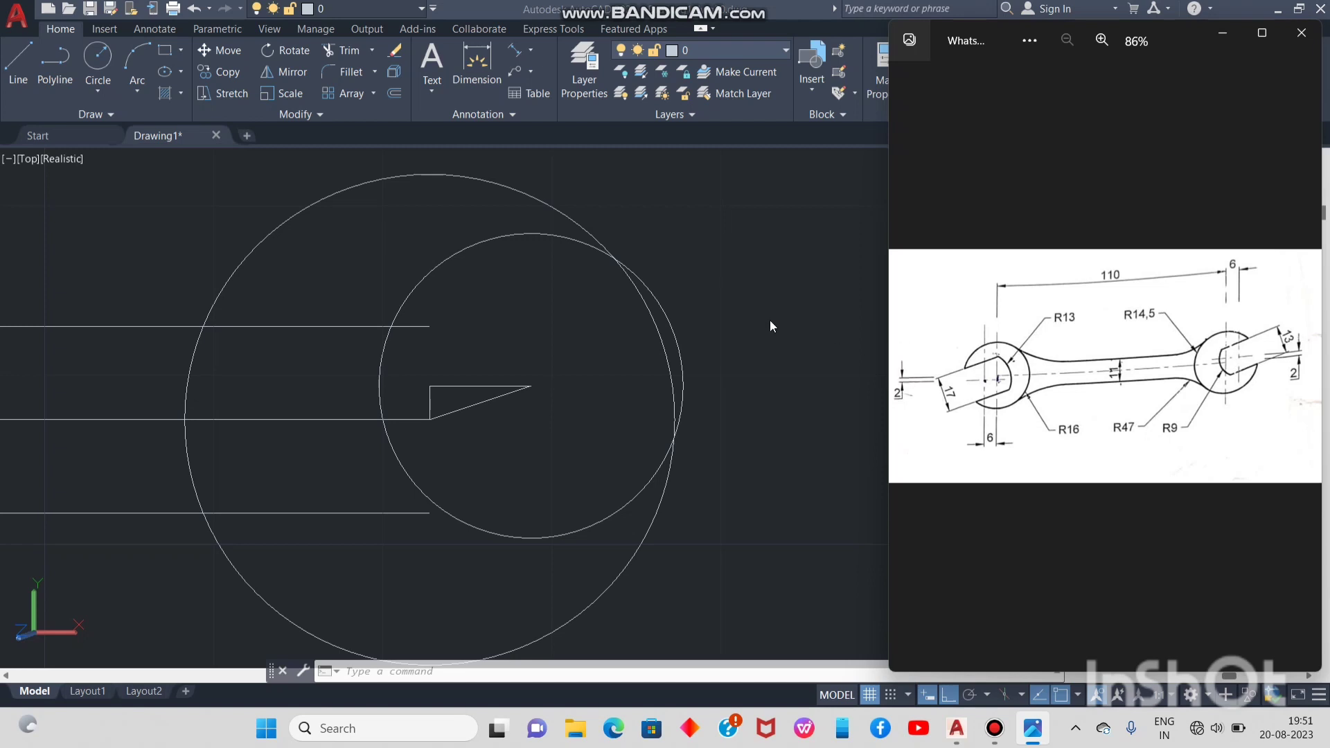
pyautogui.click(727, 329)
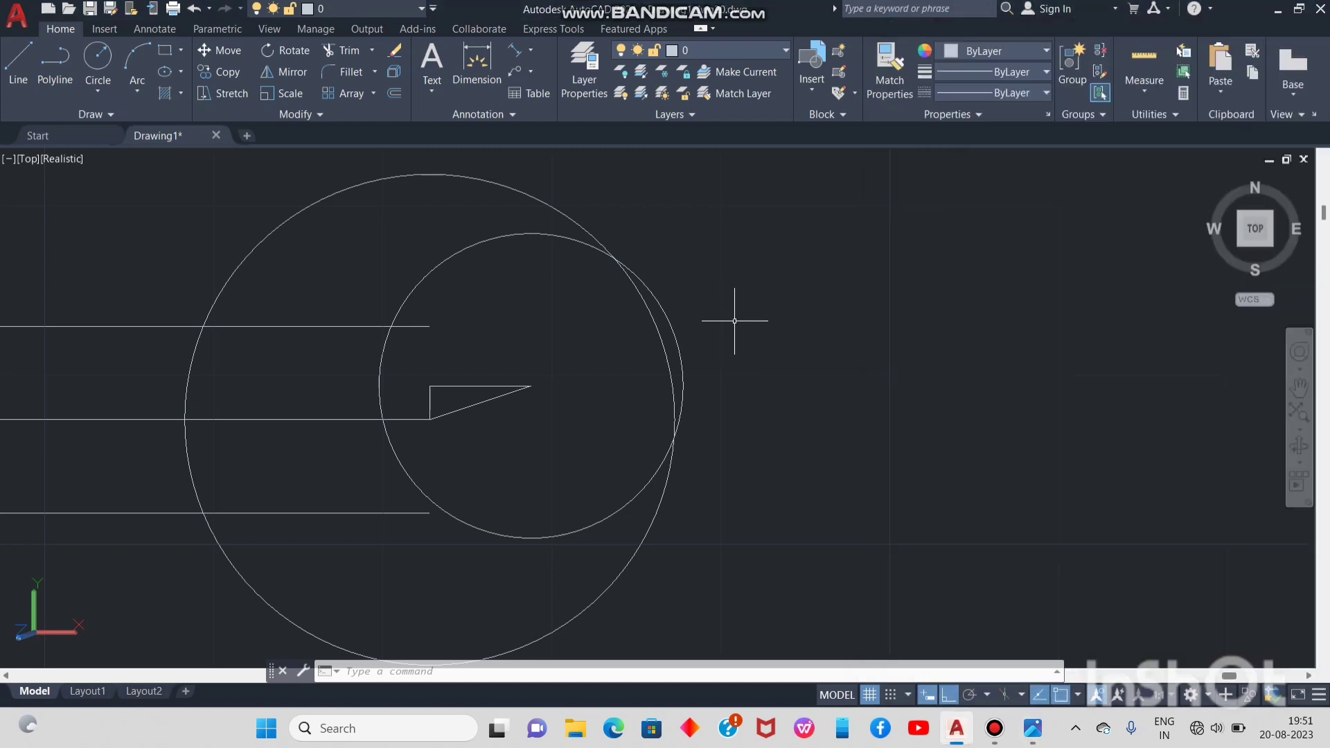
pyautogui.press('Return')
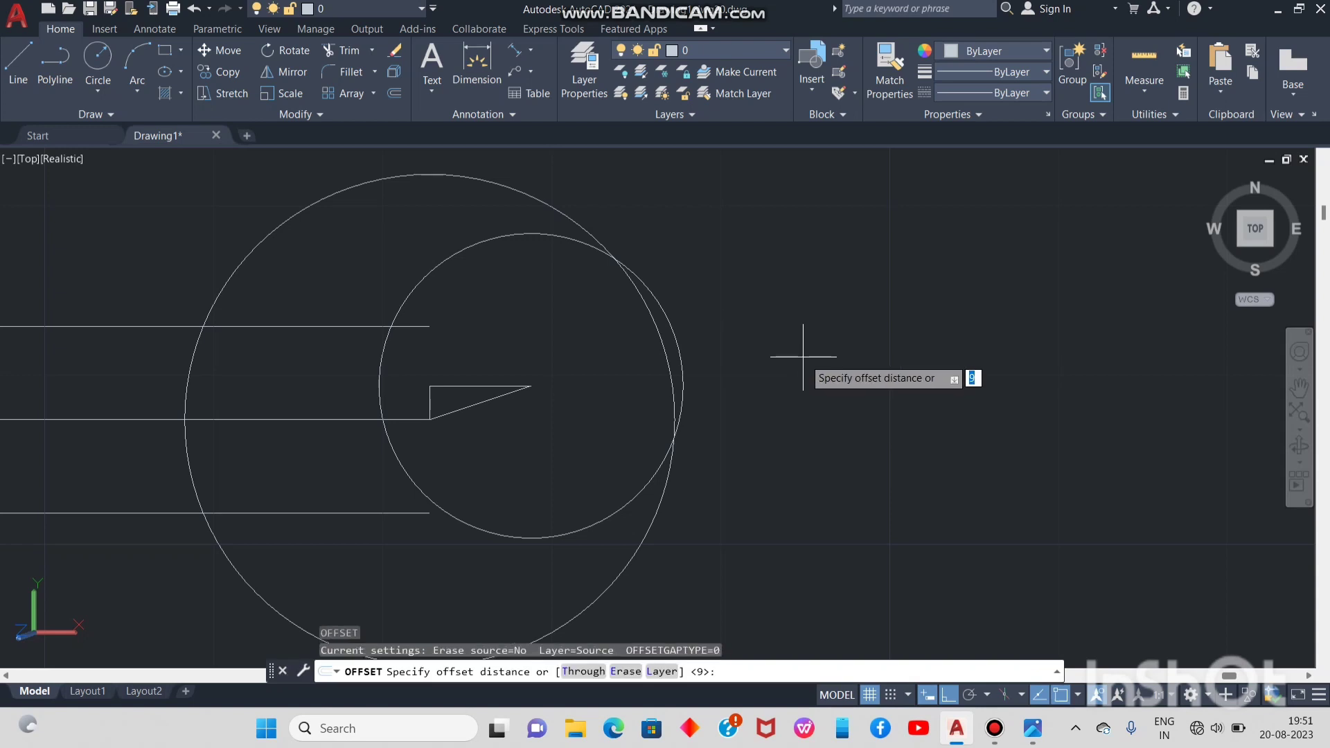
pyautogui.write('6.5')
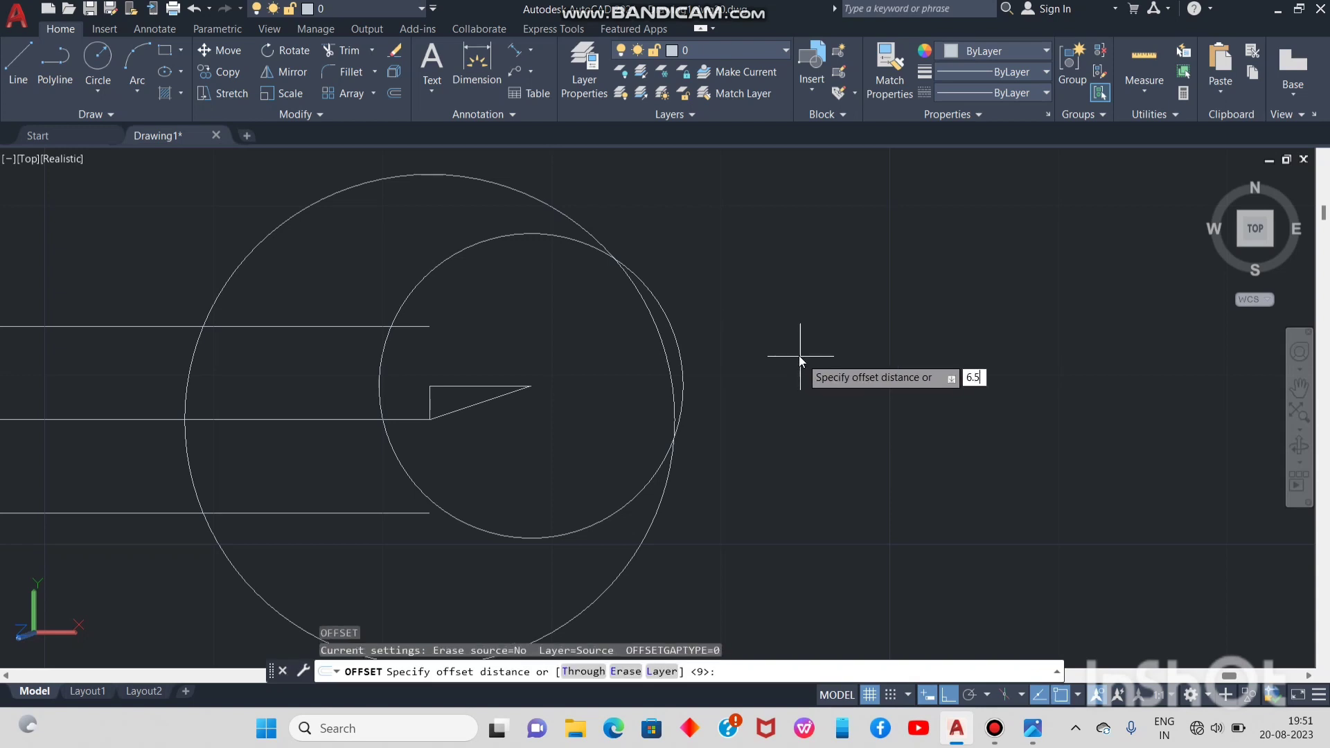
pyautogui.press('Return')
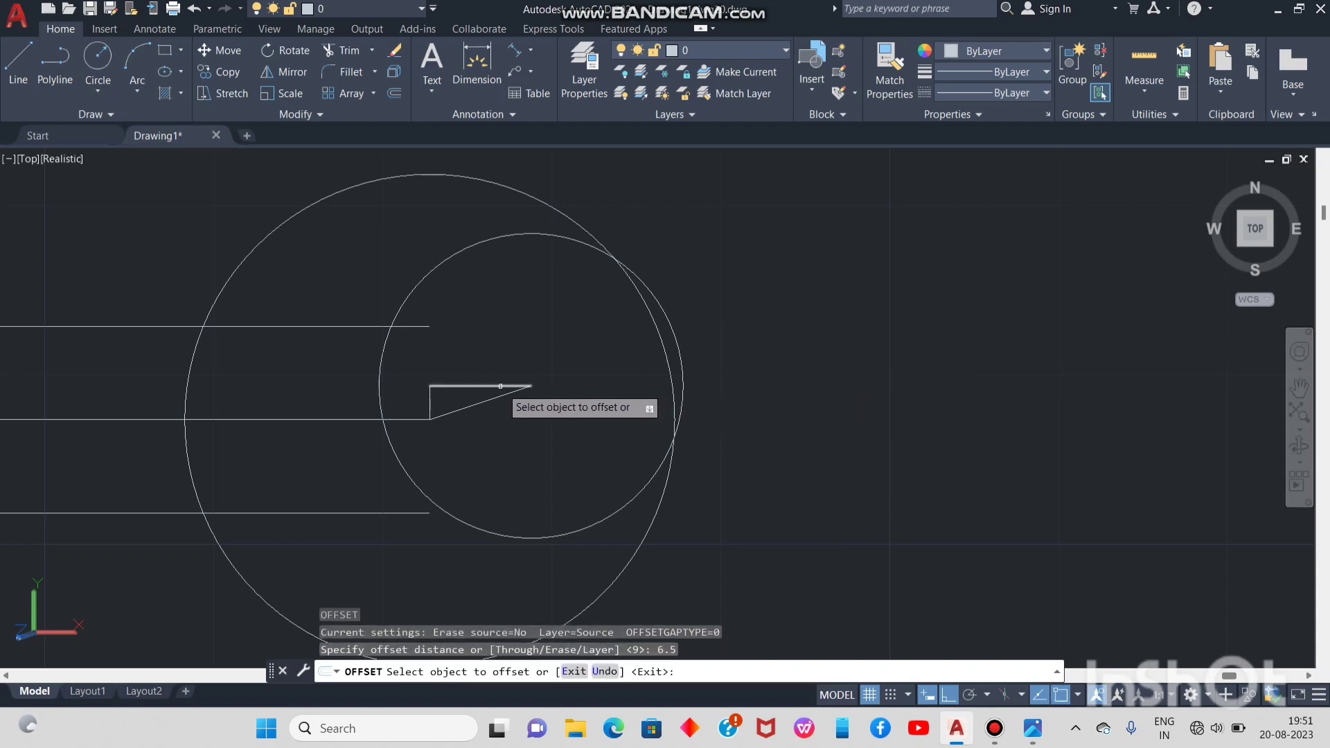
pyautogui.click(499, 397)
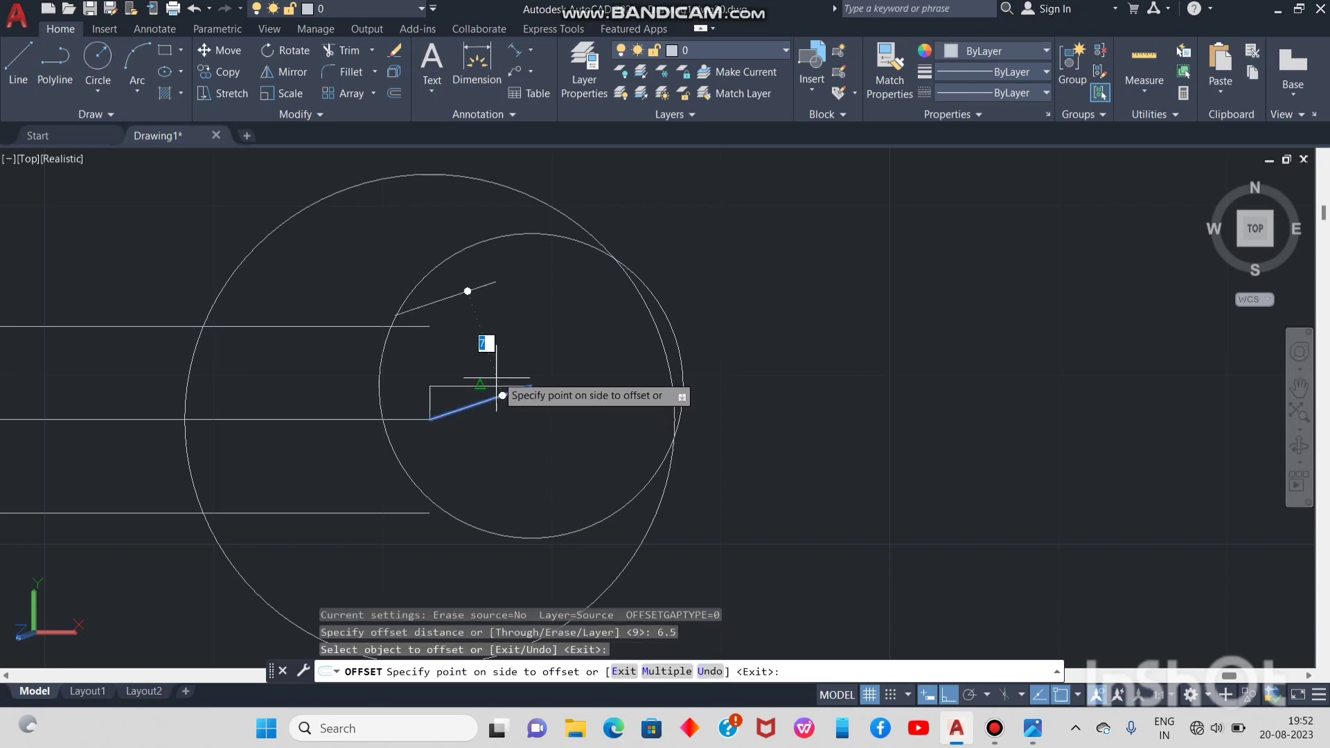
pyautogui.click(484, 351)
pyautogui.click(491, 398)
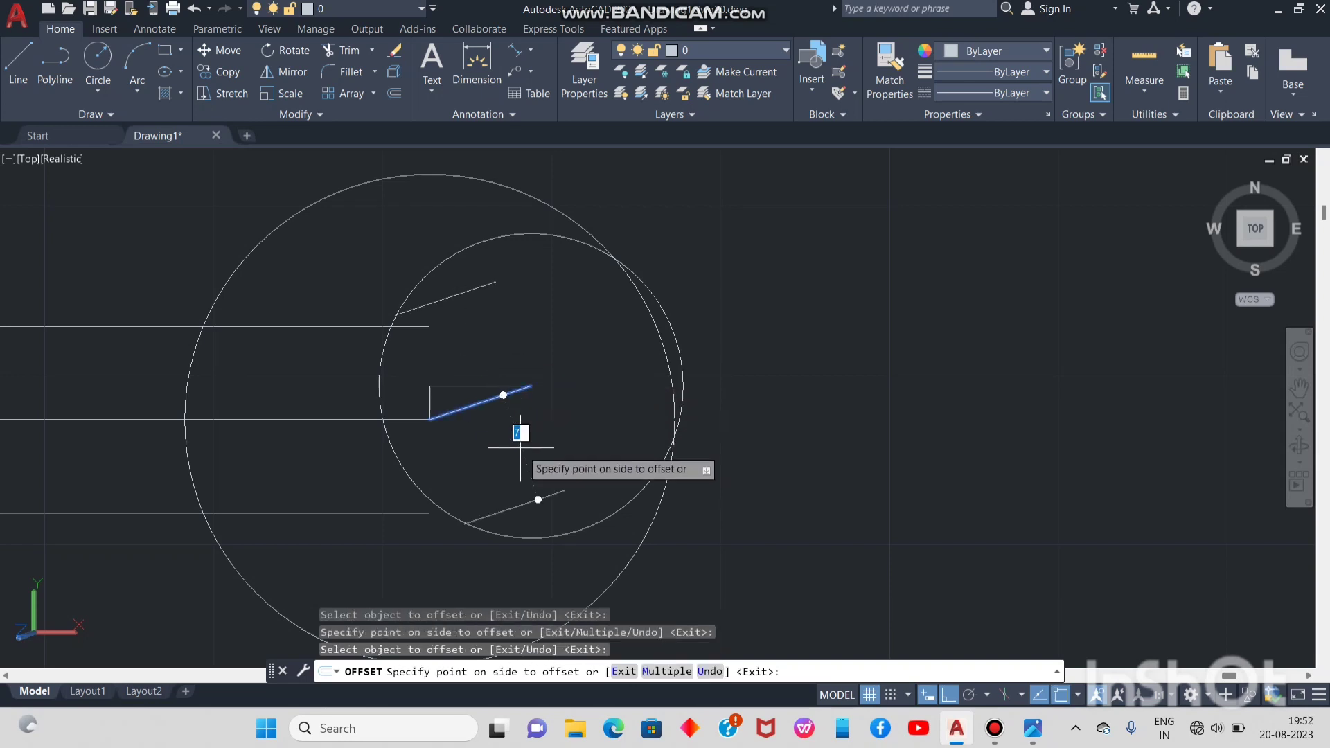
pyautogui.click(519, 443)
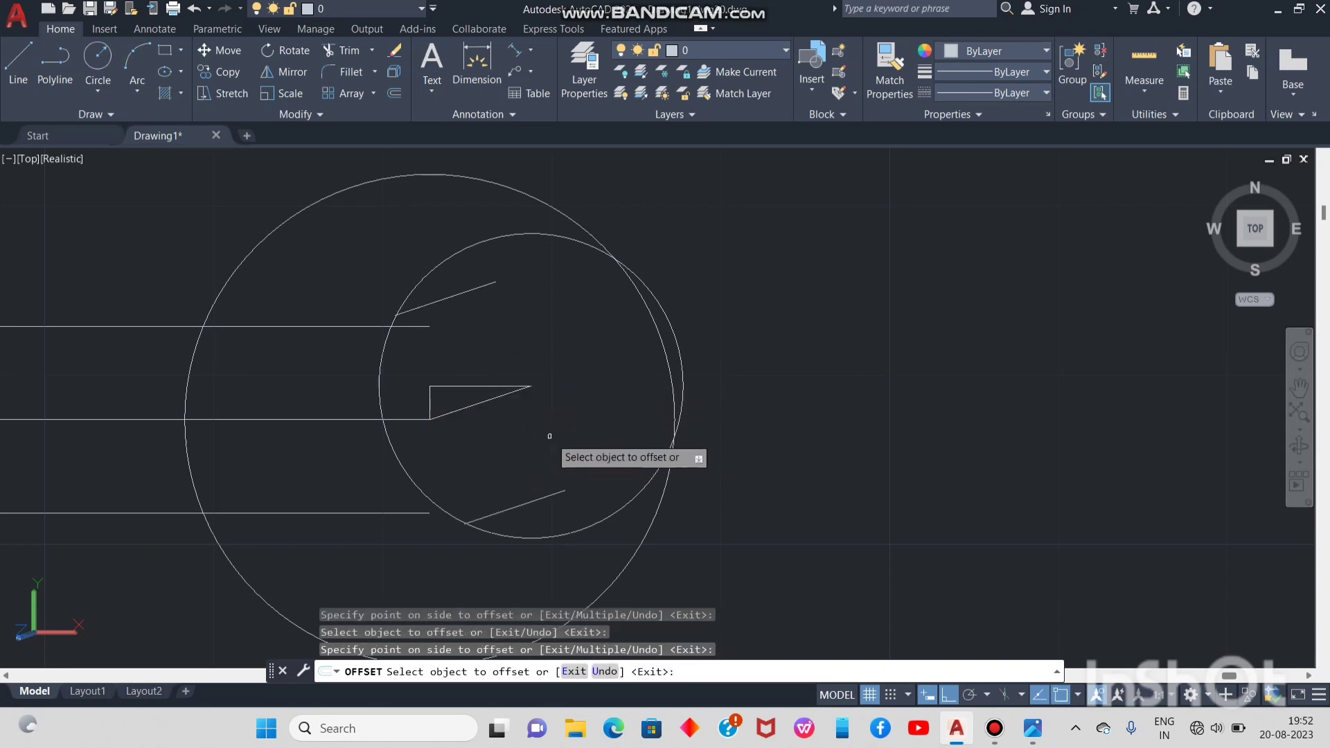
# Check the distance between the two offset jaw lines against the reference image with a temporary aligned dimension, and delete that dimension
pyautogui.click(513, 49)
pyautogui.click(493, 280)
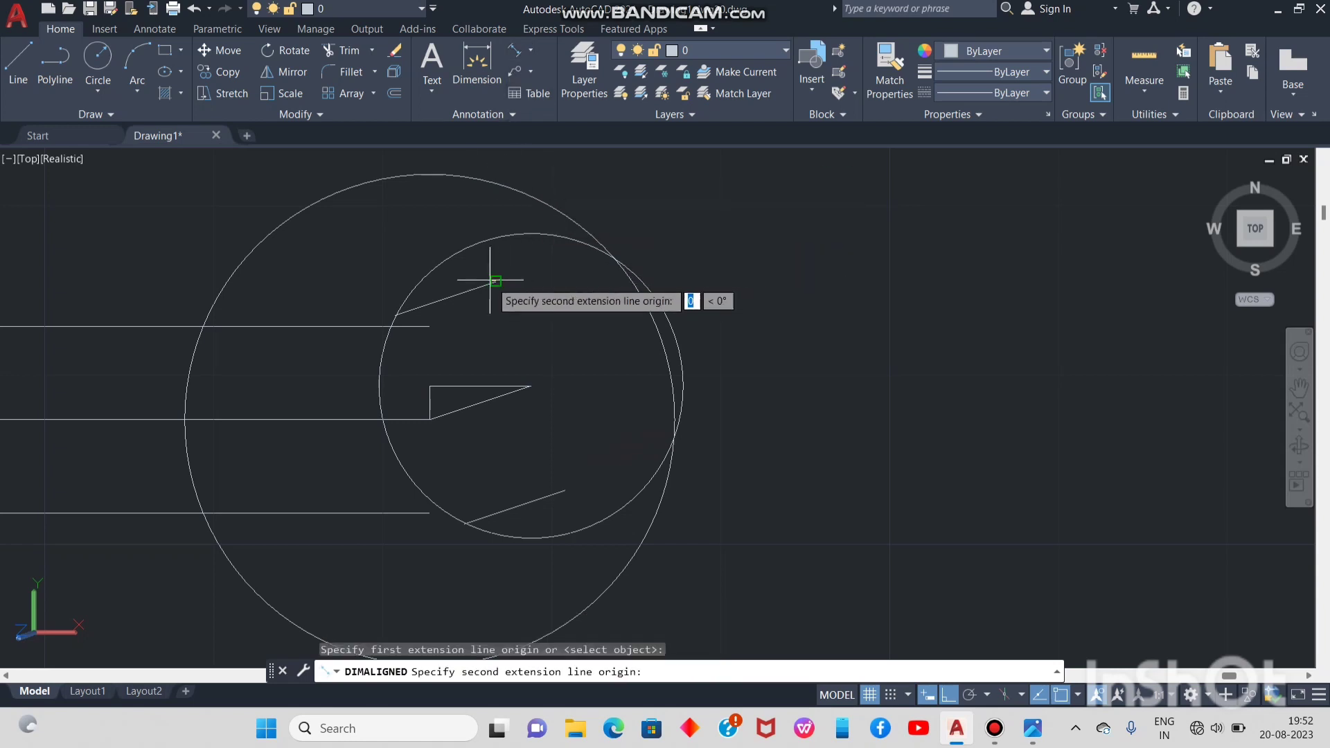
pyautogui.click(565, 490)
pyautogui.click(586, 478)
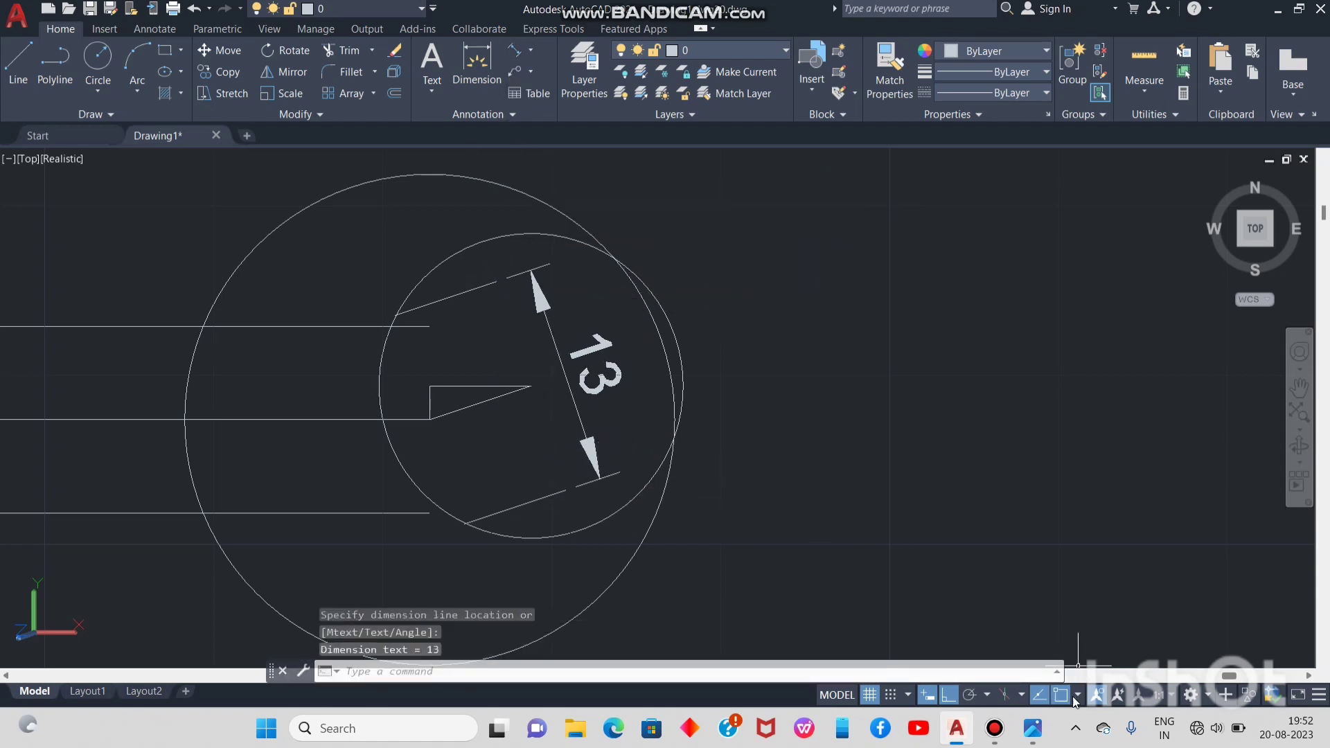
pyautogui.click(1032, 728)
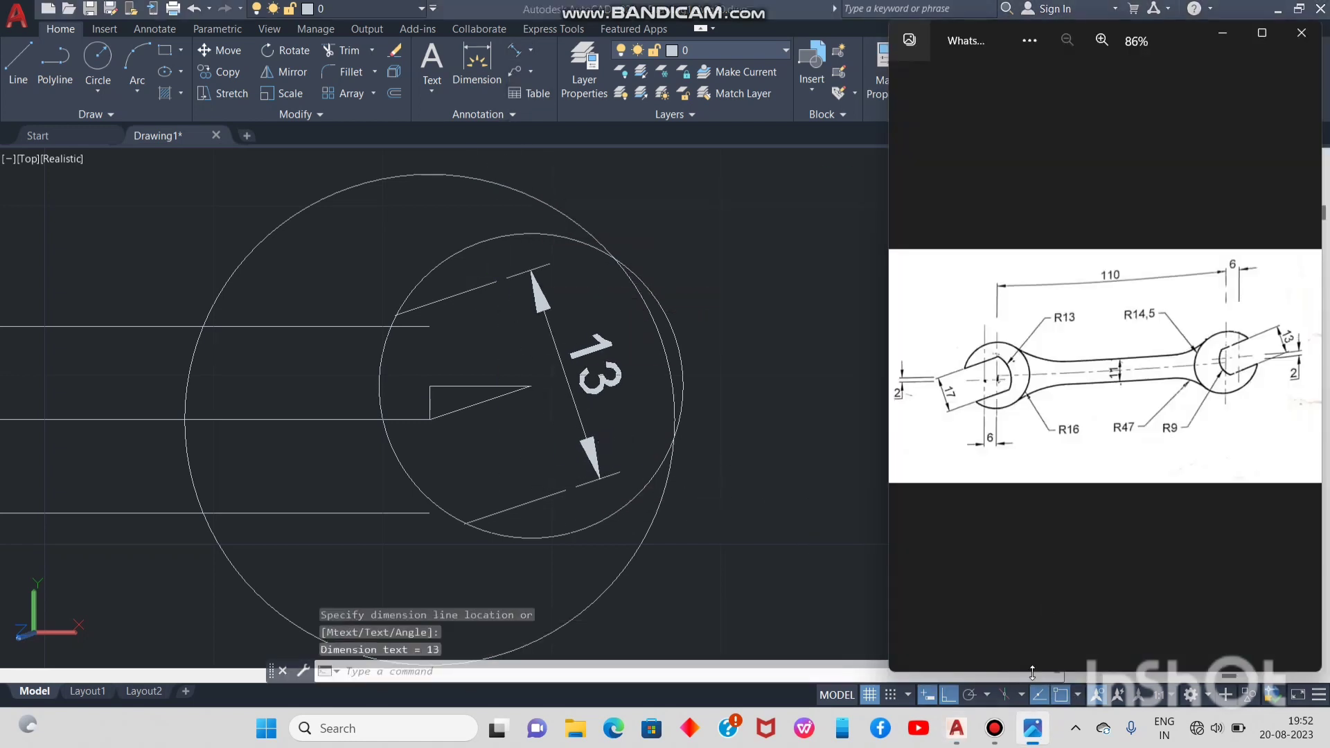
pyautogui.click(1223, 32)
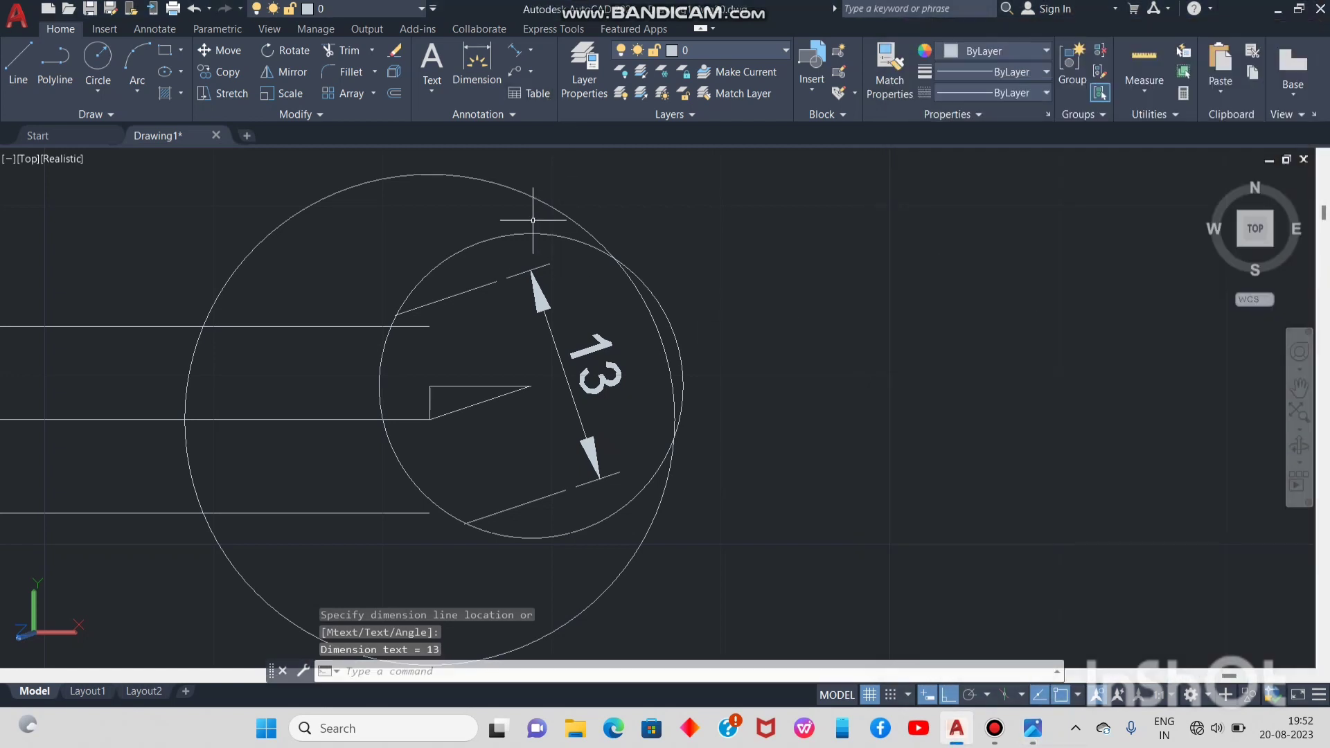
pyautogui.click(547, 320)
pyautogui.press('Delete')
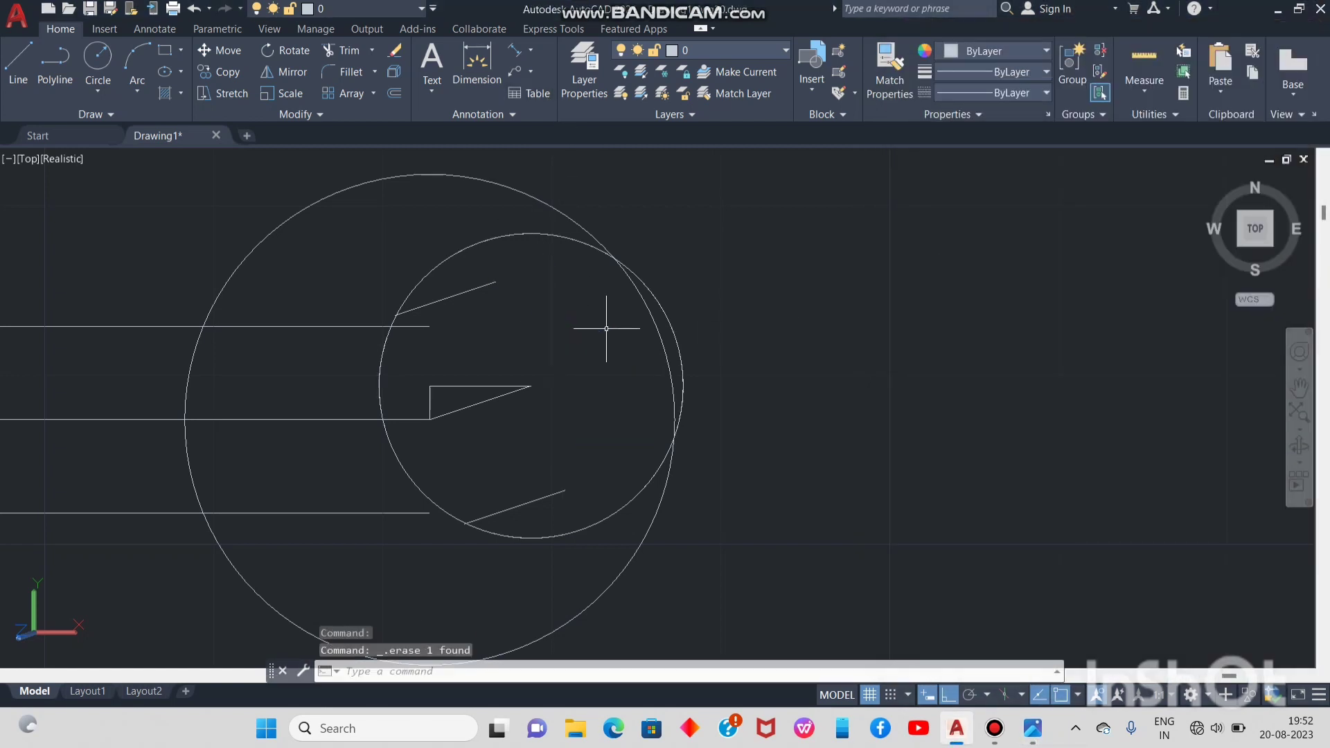
# Extend both sloped jaw lines of the right head outward to the radius 9 circle
pyautogui.press('Return')
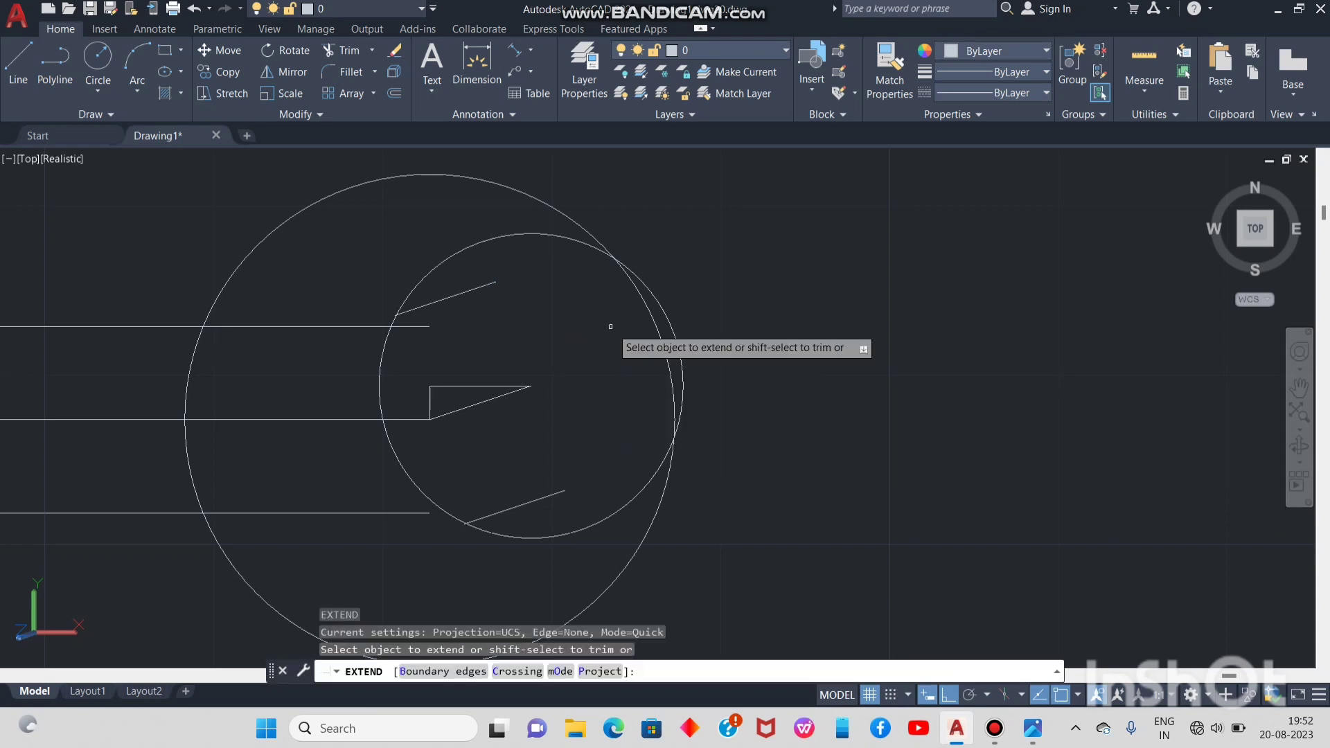
pyautogui.click(489, 284)
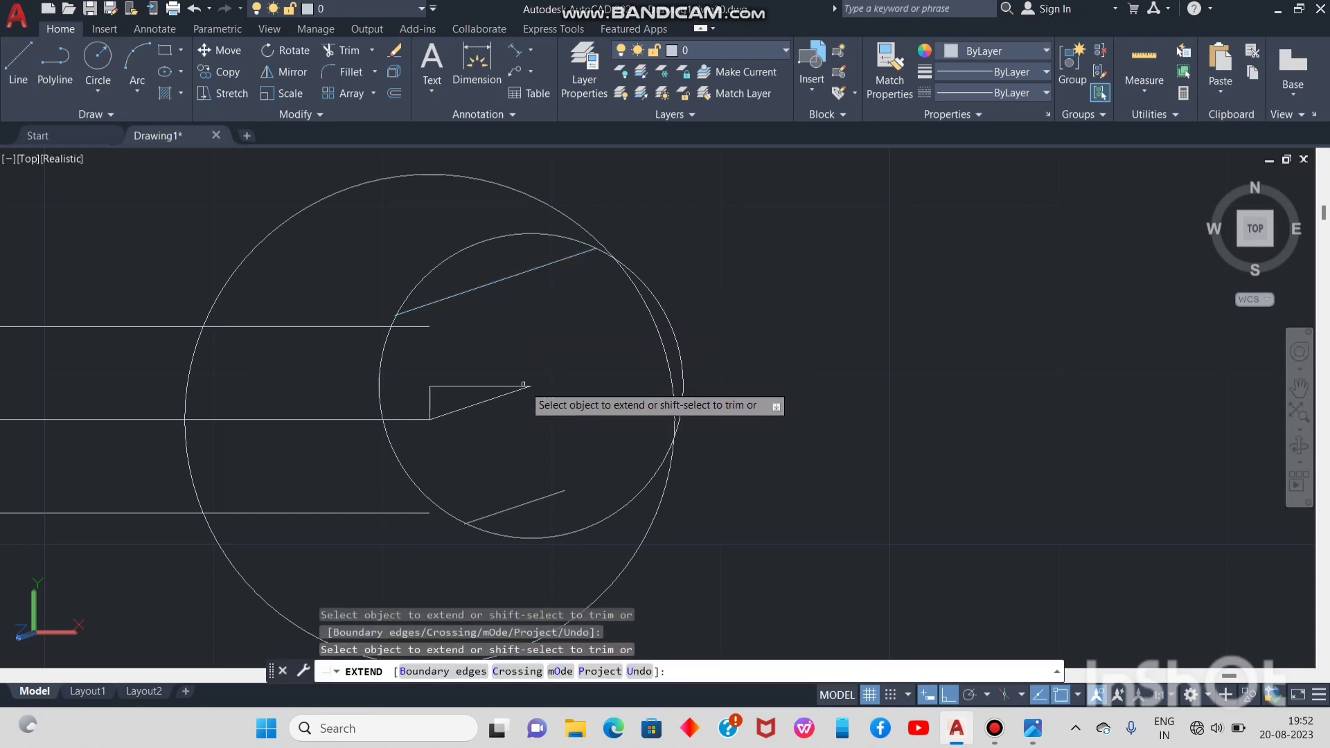
pyautogui.click(543, 494)
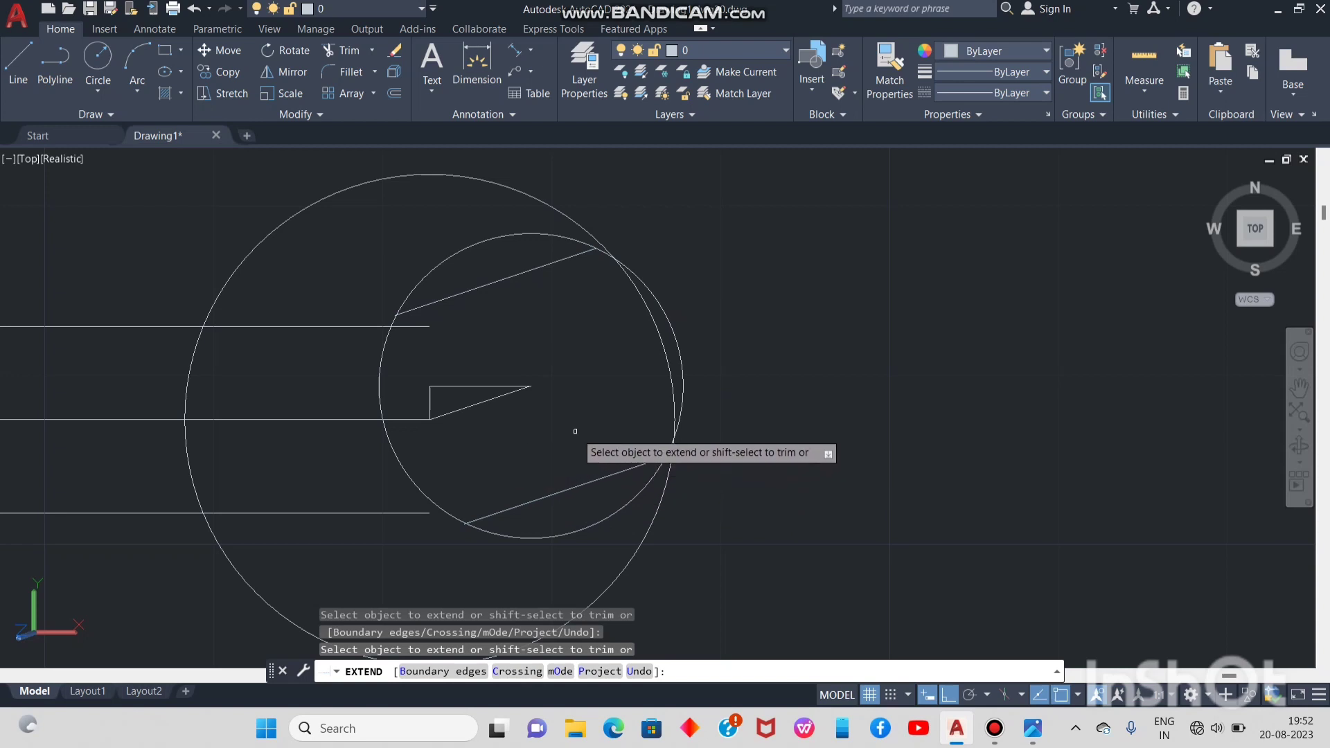
pyautogui.click(595, 481)
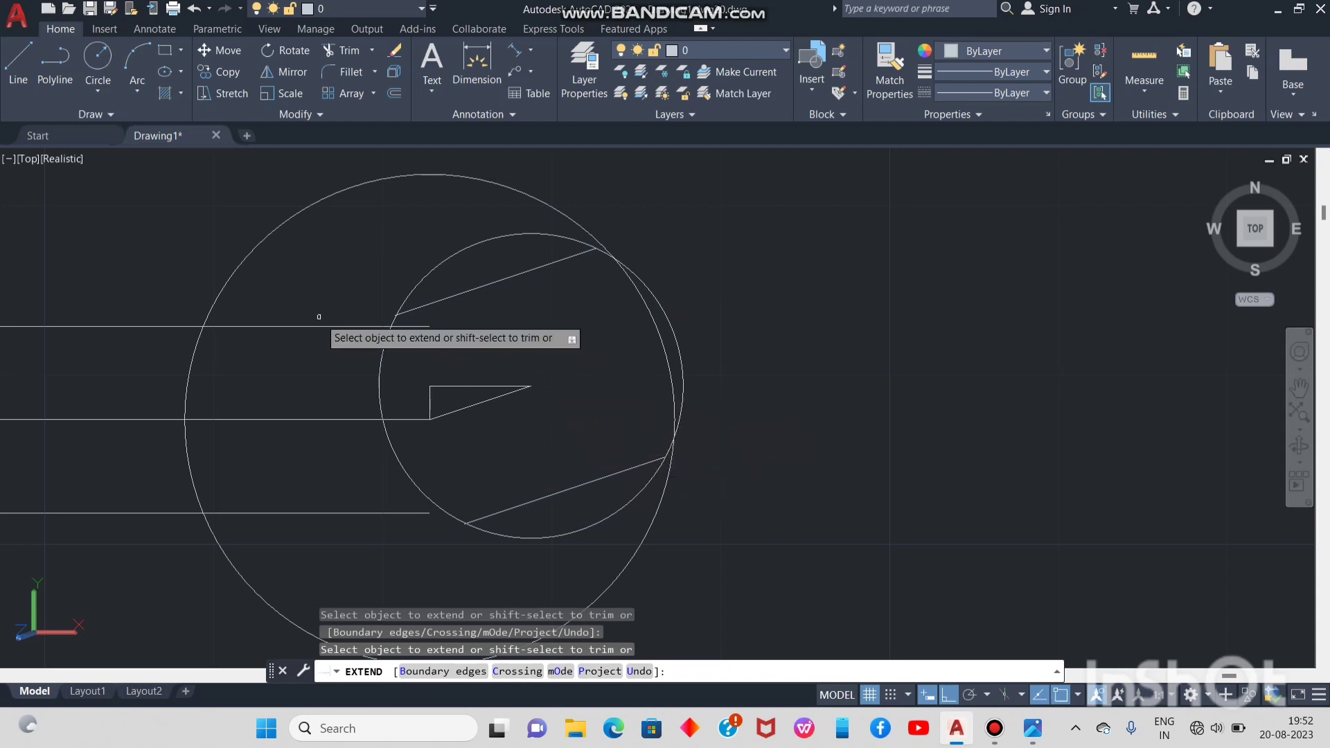
pyautogui.moveTo(318, 316); pyautogui.dragTo(427, 370, button='middle')
pyautogui.press('Escape')
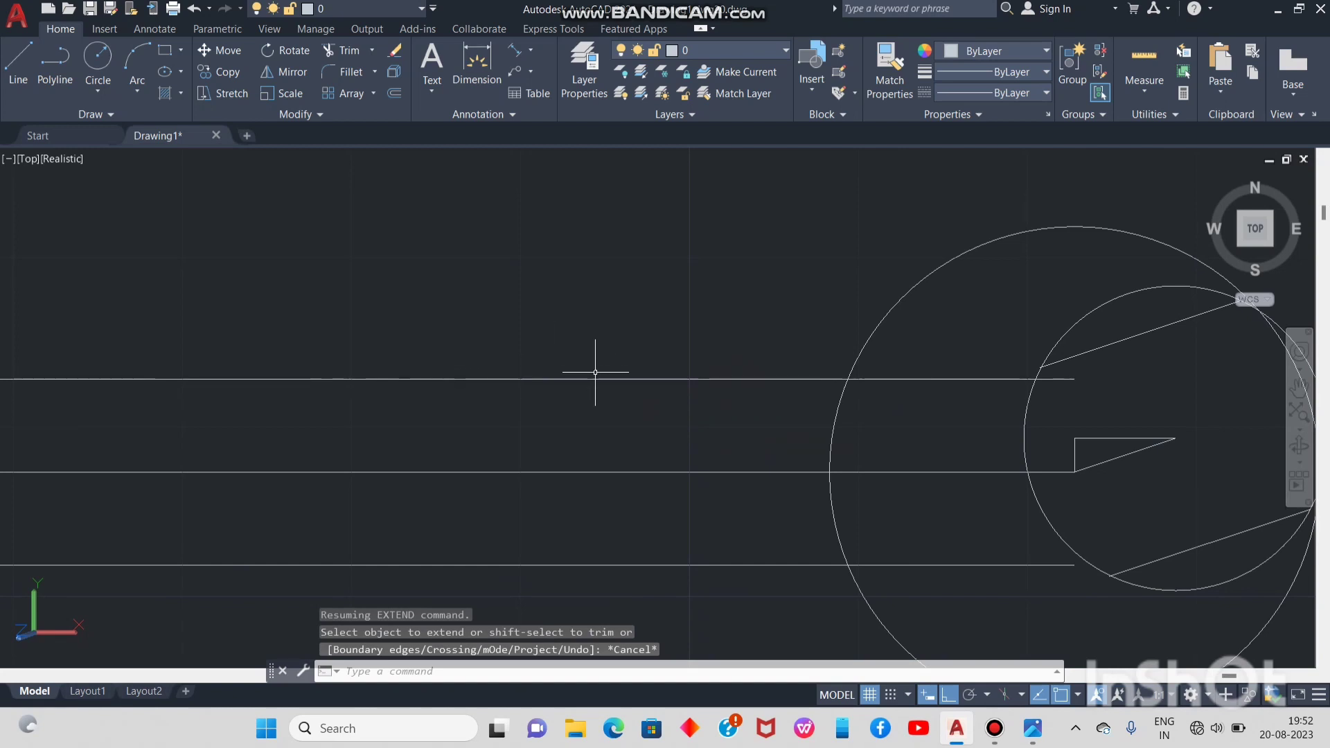
# Try to fillet the upper handle line into the right head's radius 14.5 circle with radius 47, using the Multiple option
pyautogui.write('f')
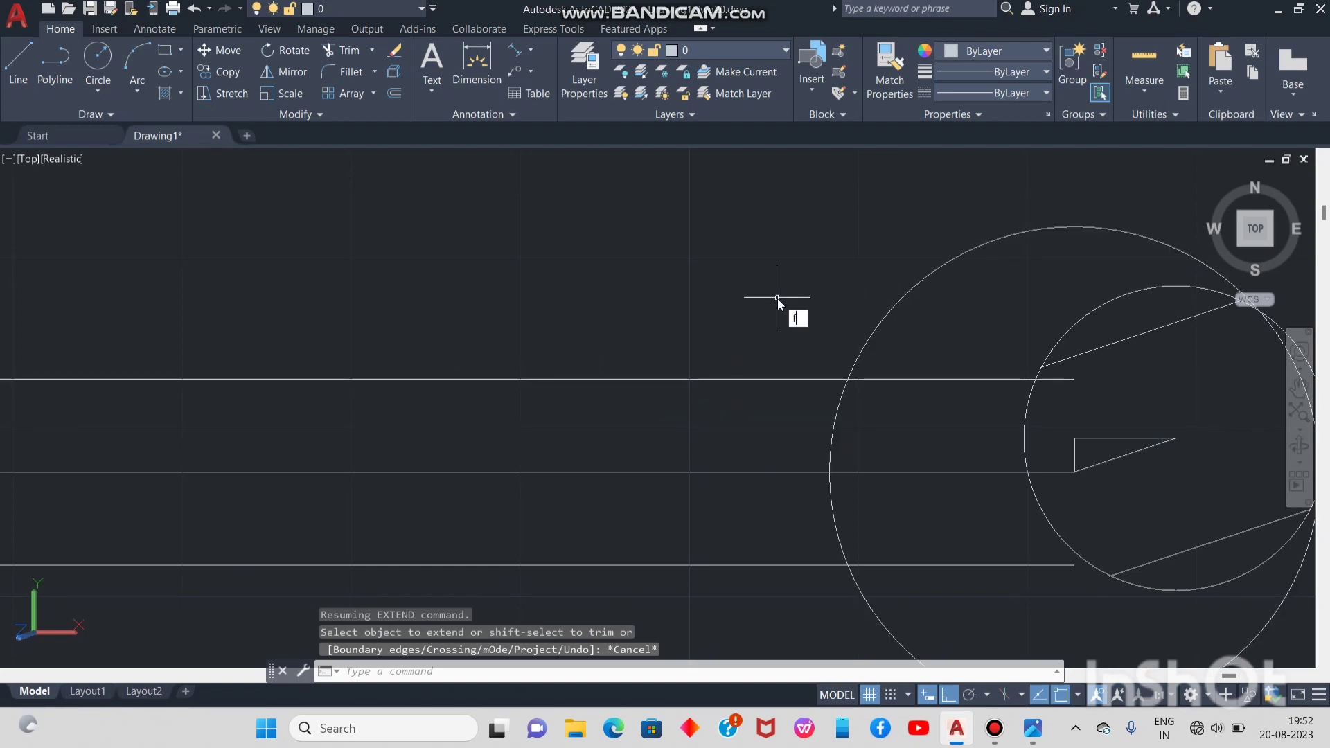
pyautogui.write('i')
pyautogui.press('Down')
pyautogui.press('Return')
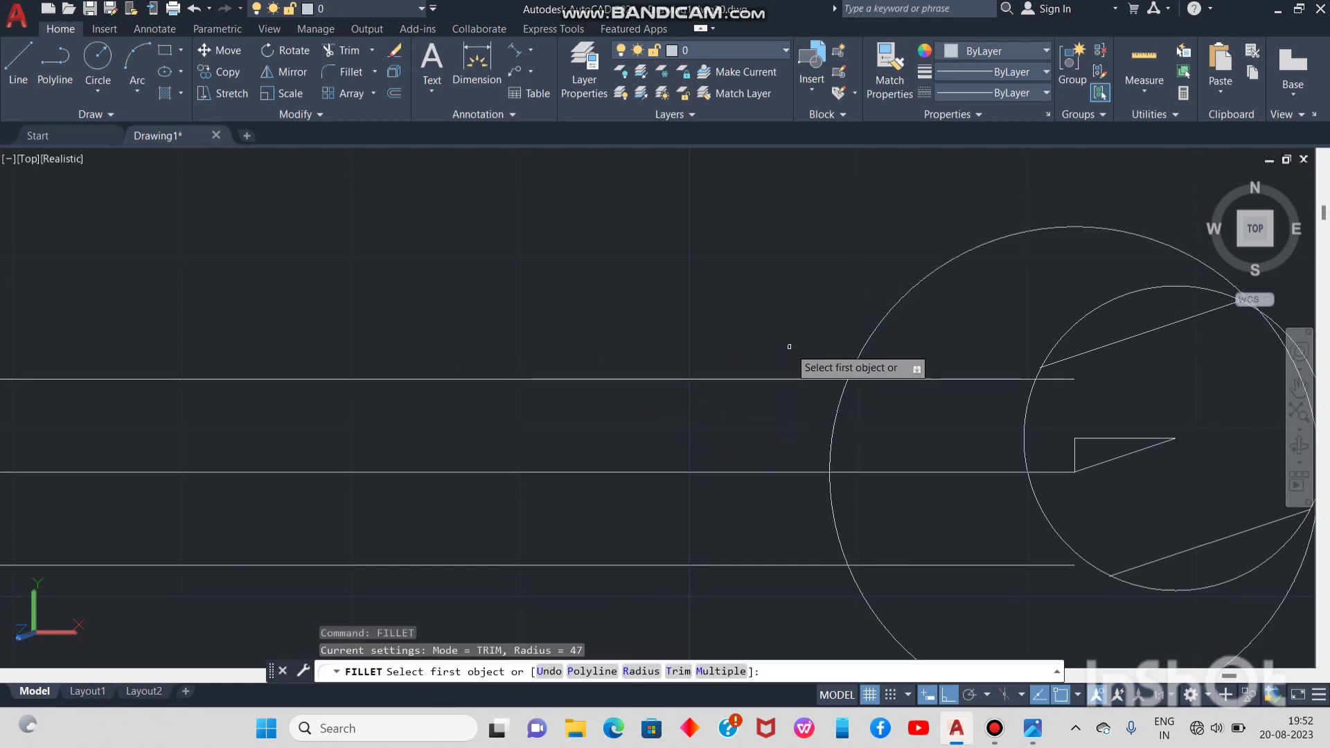
pyautogui.click(635, 672)
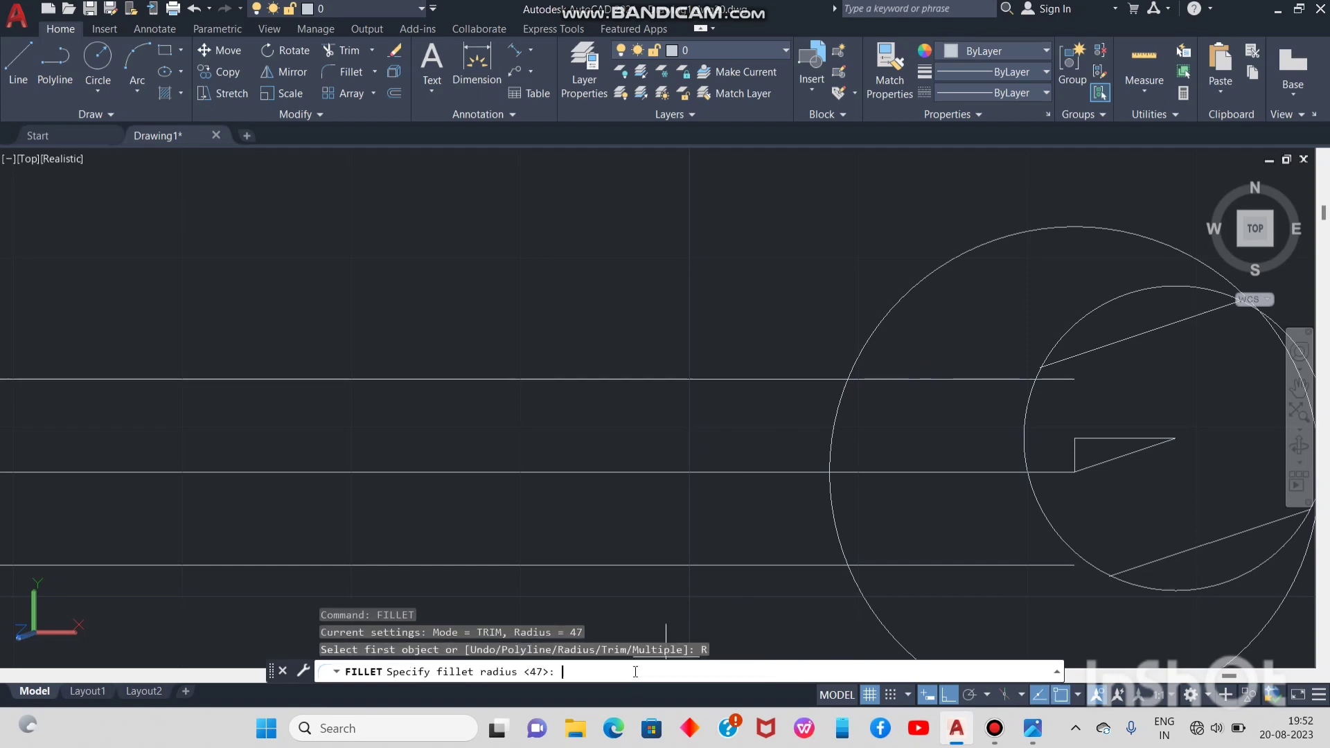
pyautogui.press('Return')
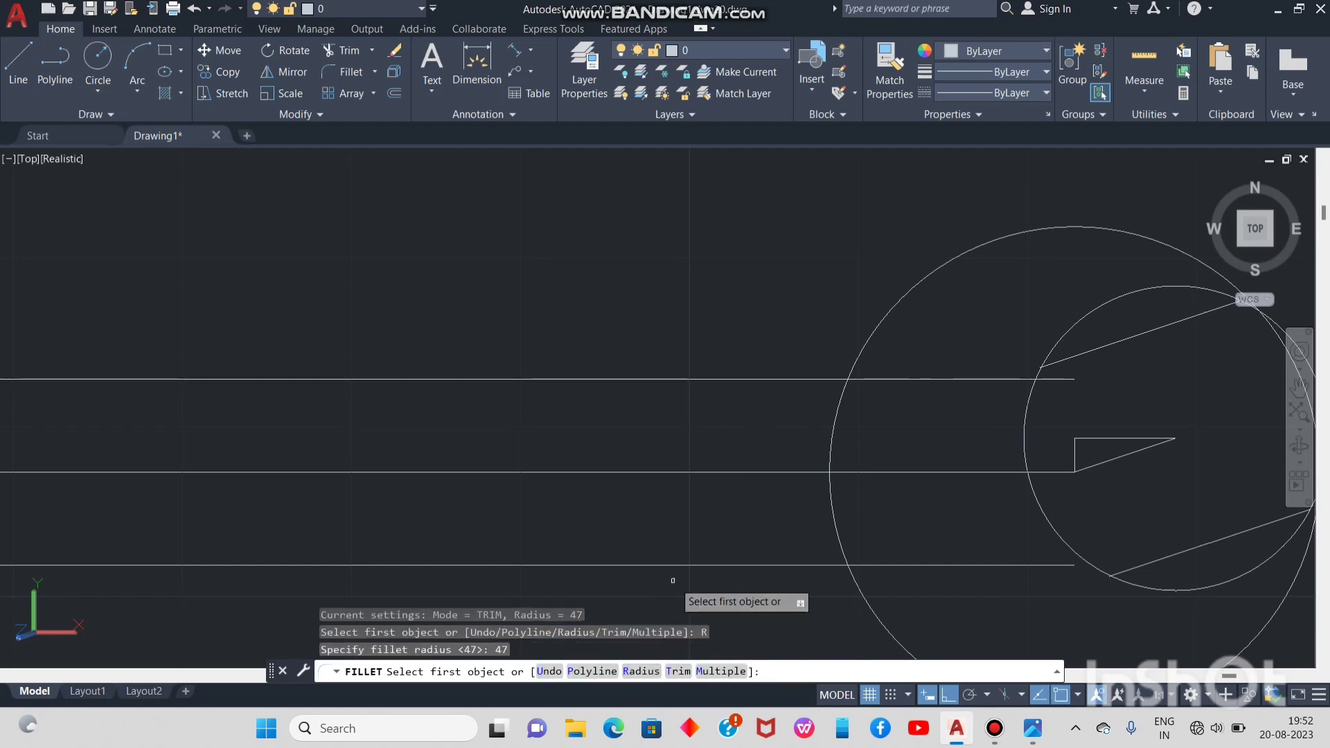
pyautogui.click(720, 671)
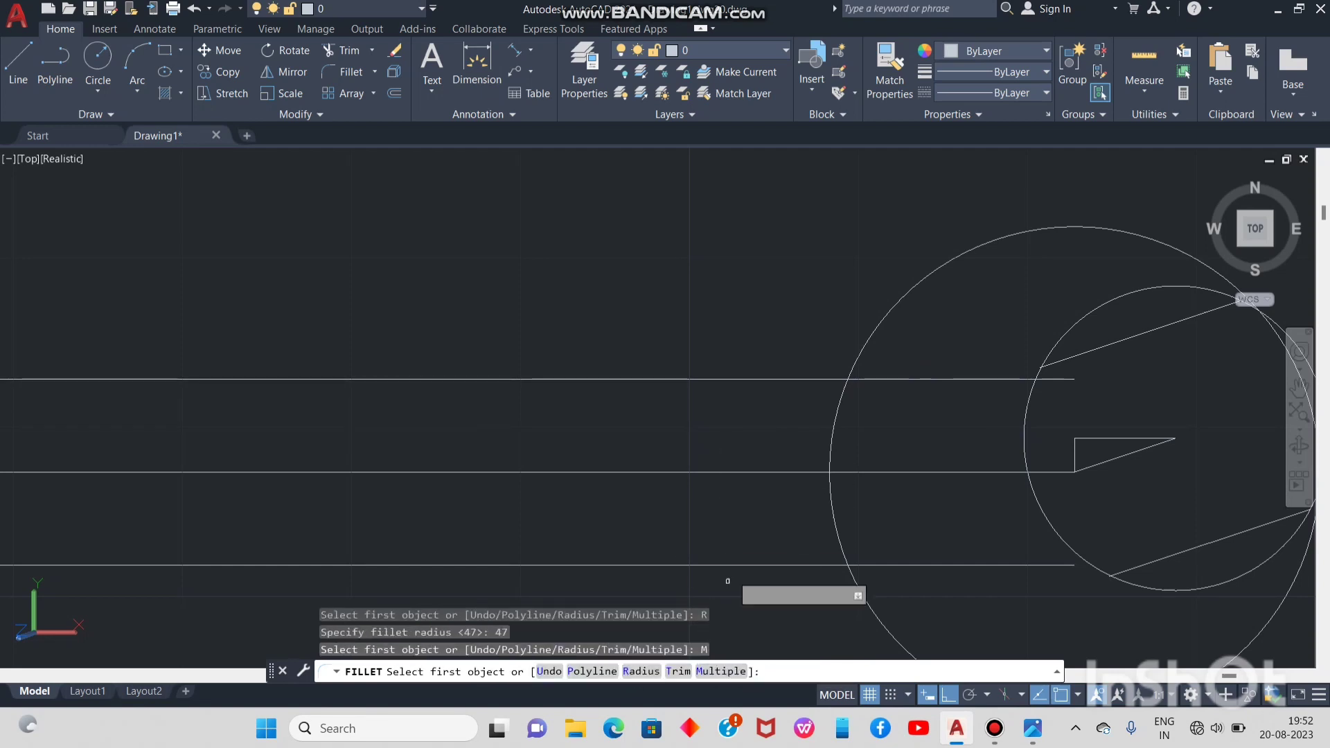
pyautogui.click(748, 380)
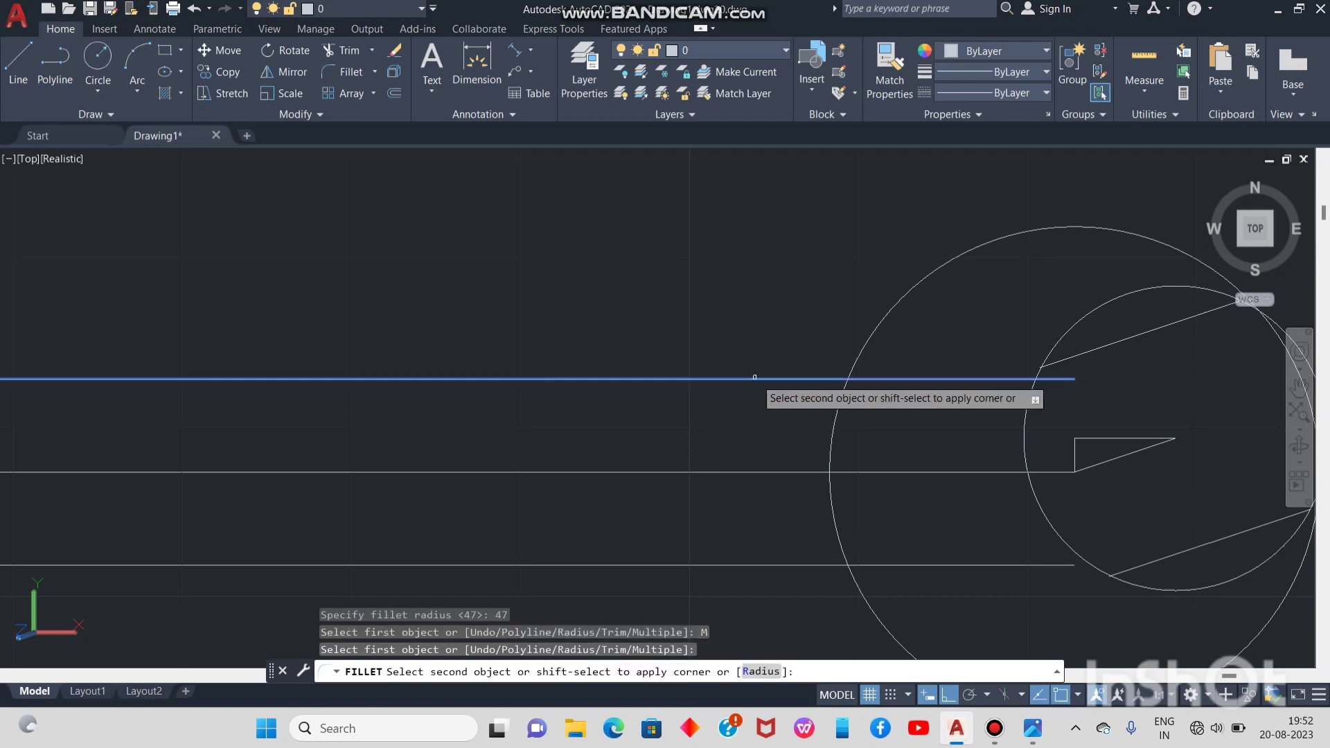
pyautogui.click(880, 317)
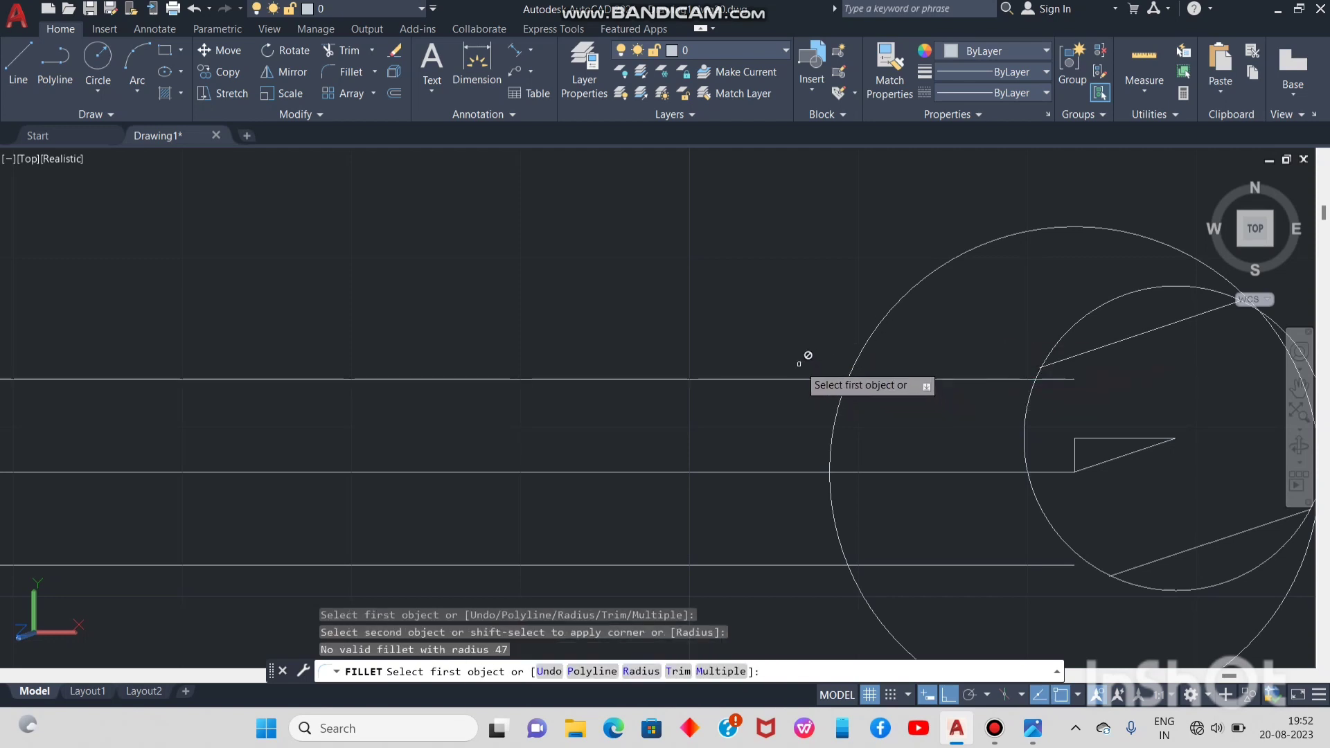
pyautogui.press('Escape')
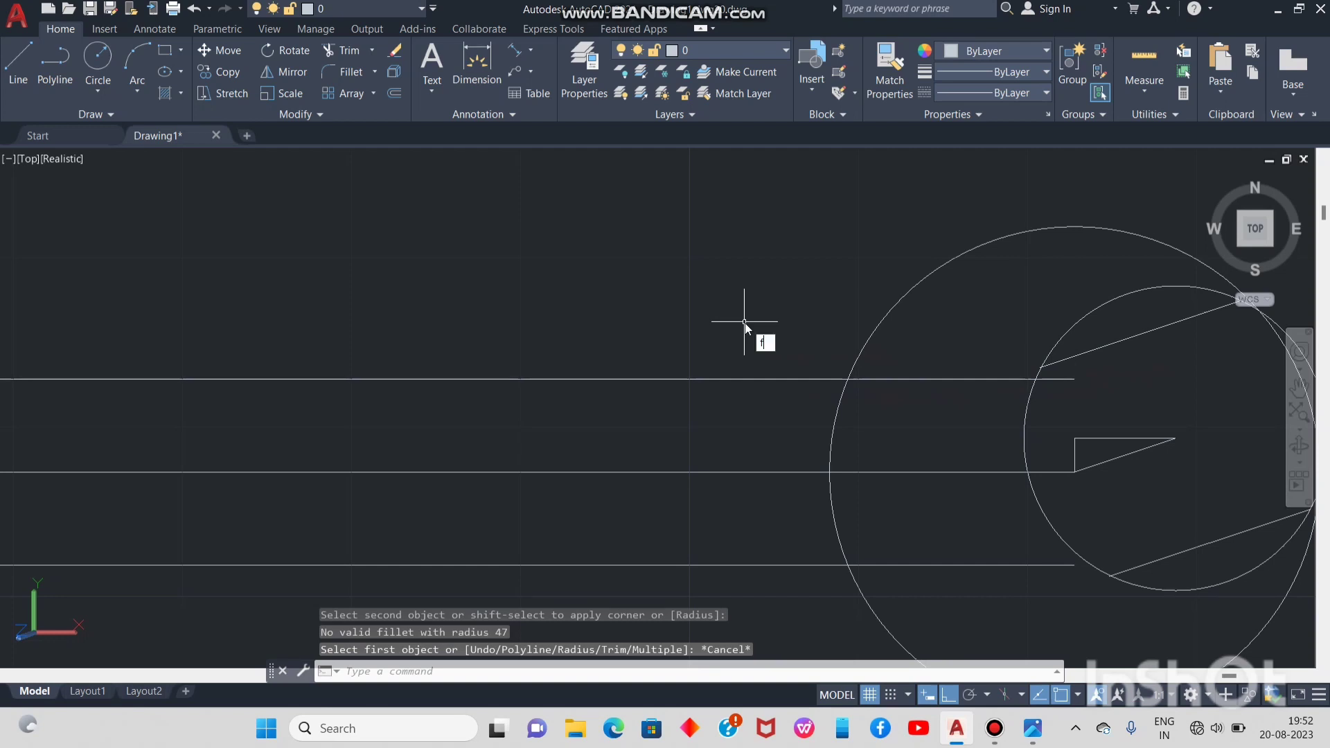
pyautogui.click(788, 378)
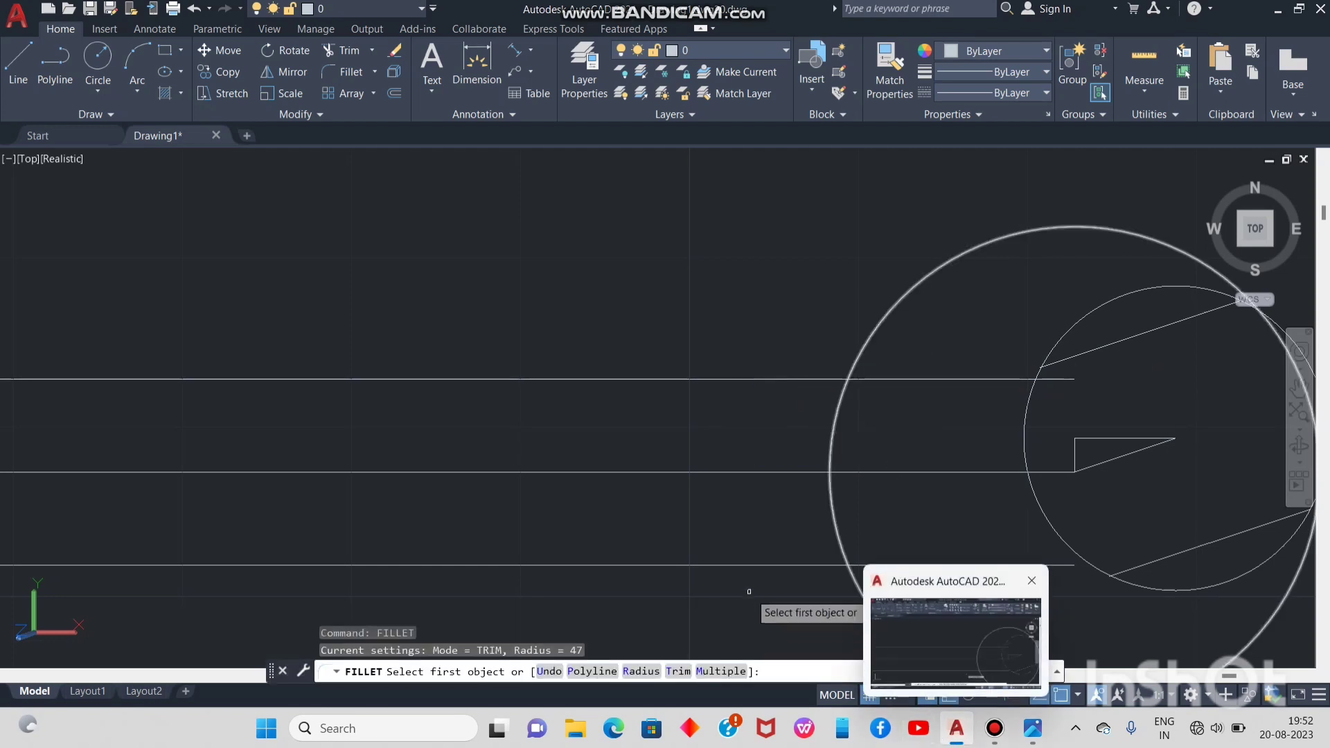
pyautogui.click(647, 669)
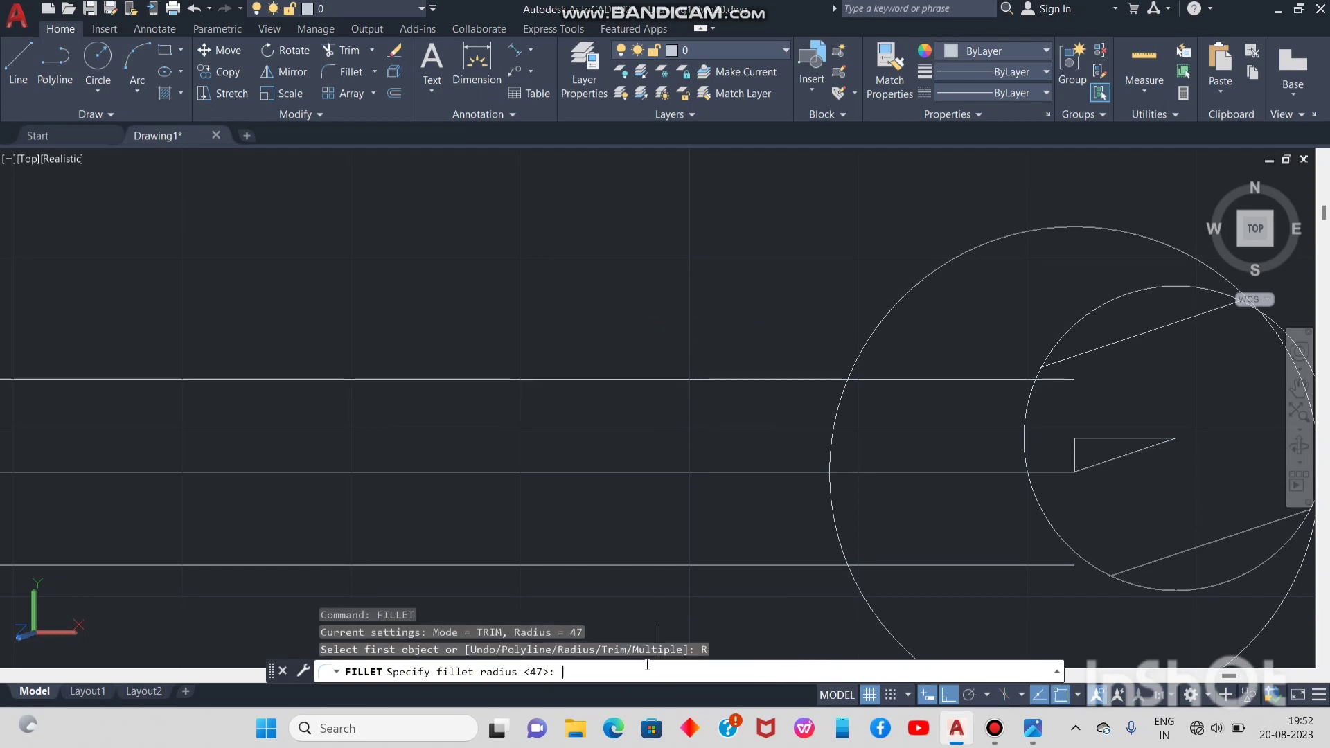
pyautogui.press('Return')
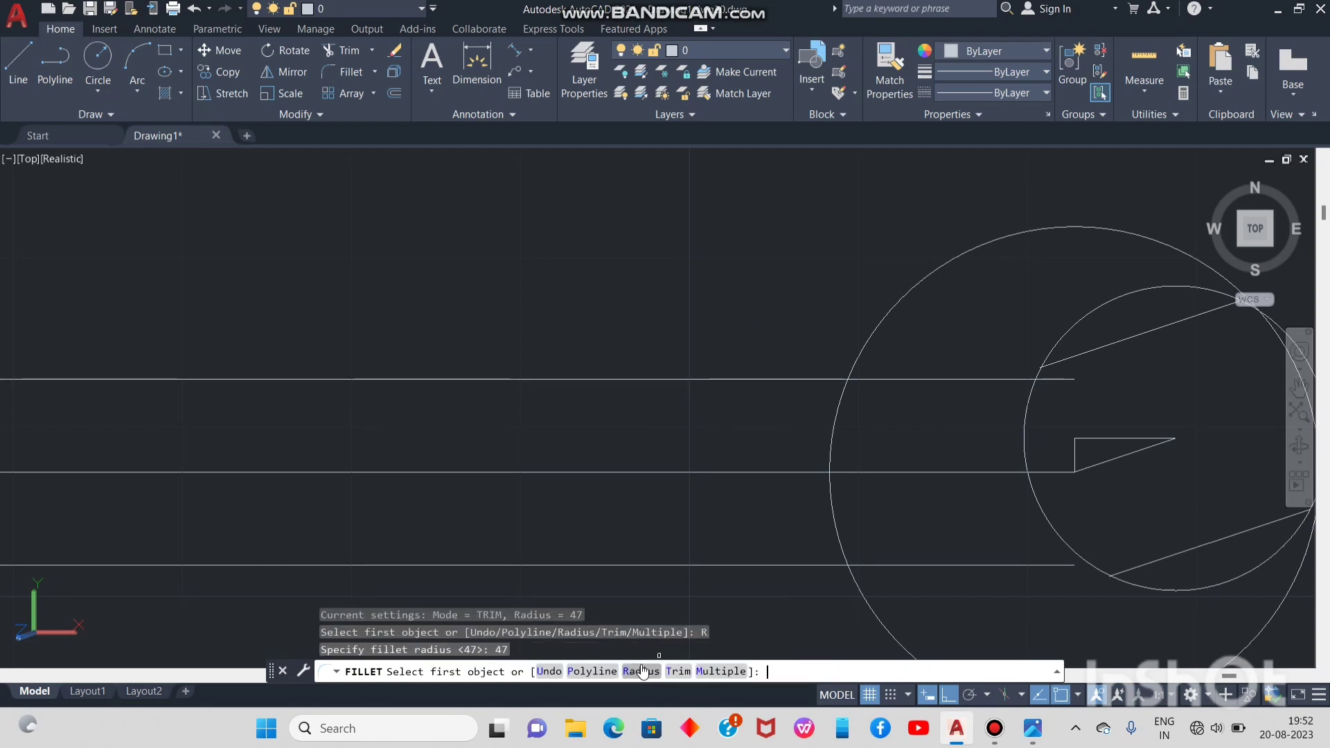
pyautogui.click(721, 671)
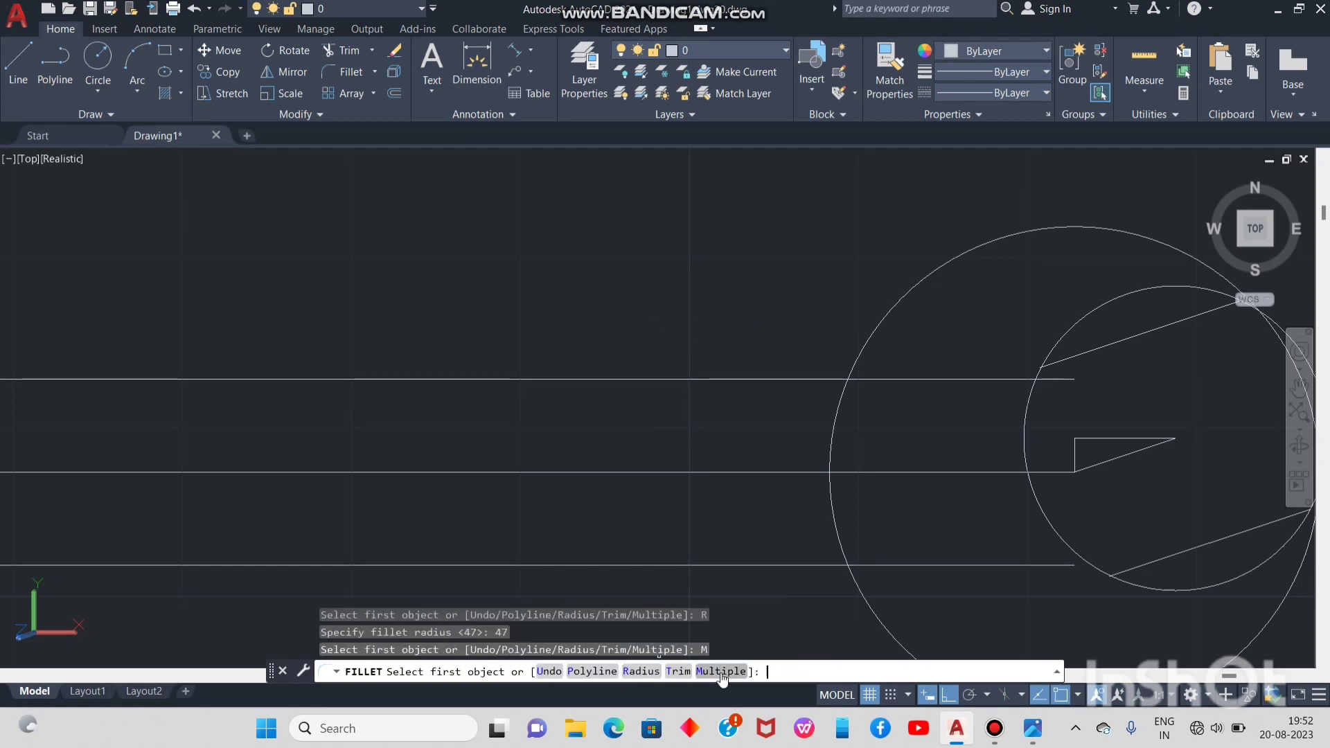
pyautogui.click(832, 380)
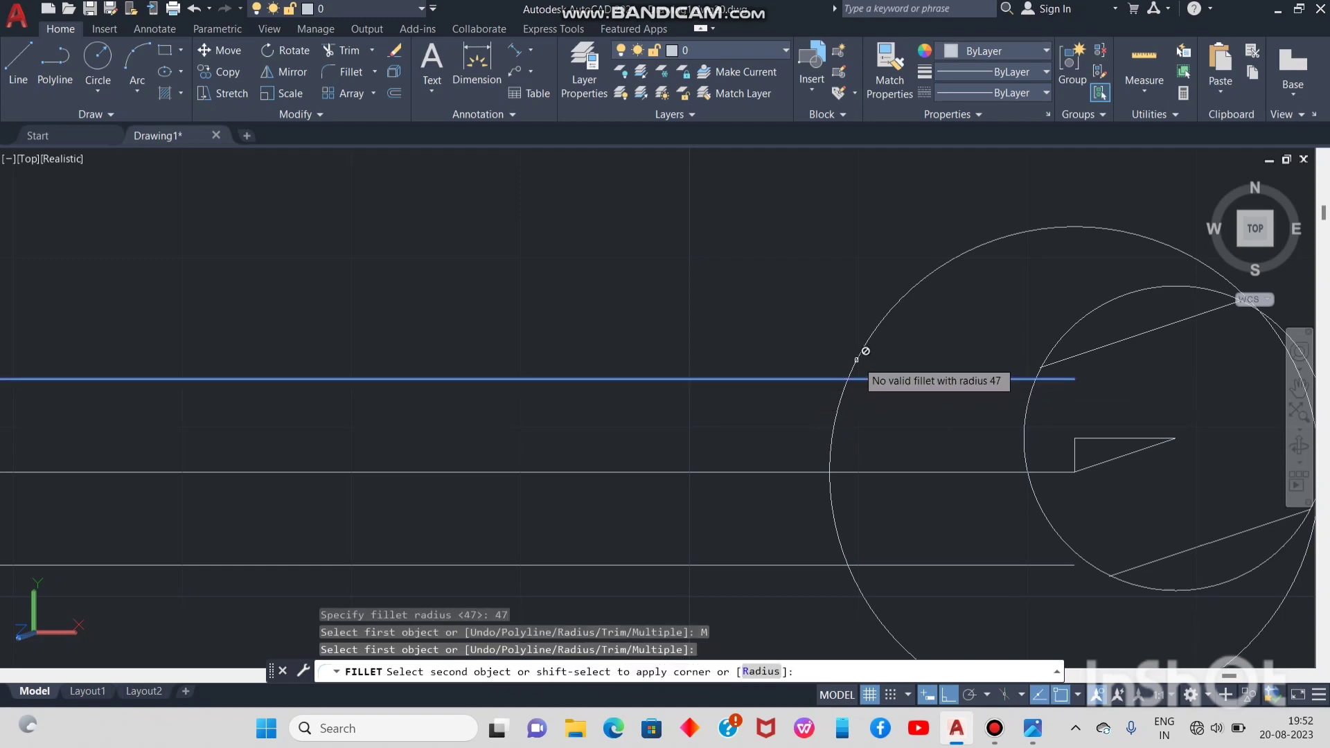
pyautogui.press('Escape')
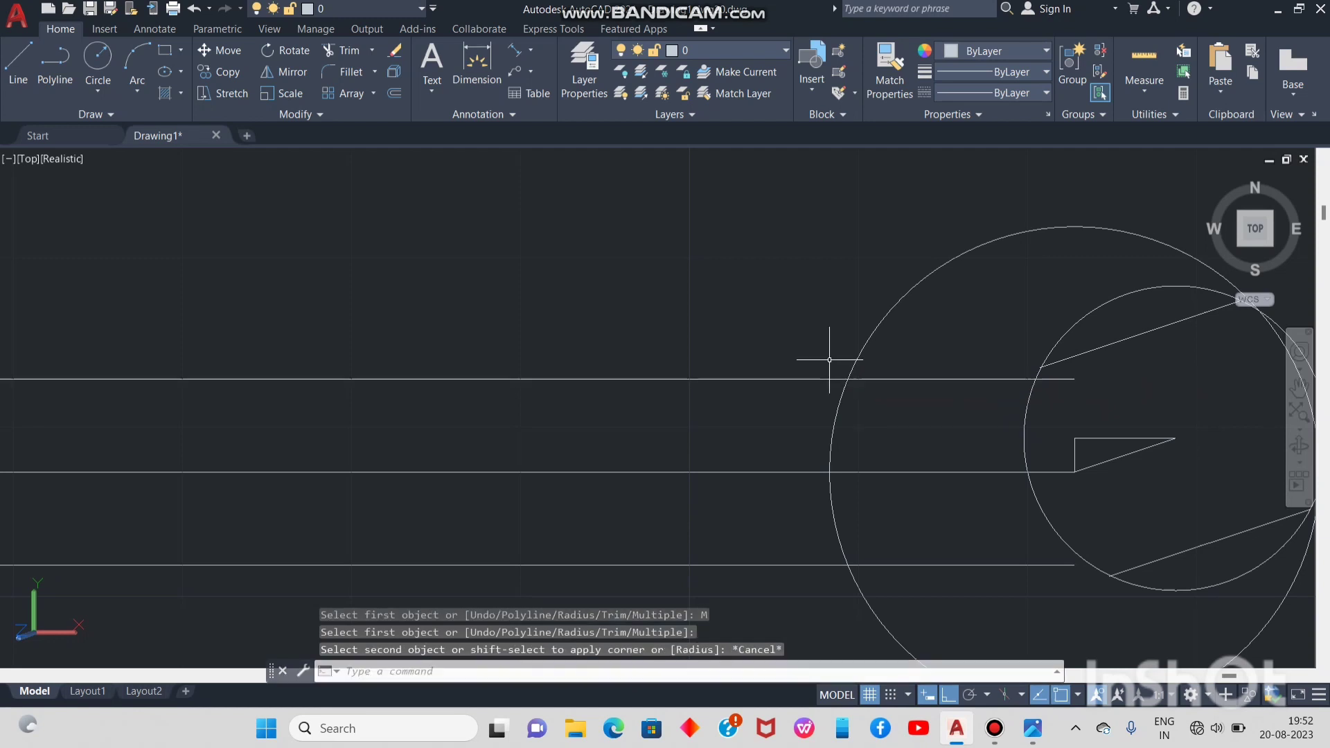
# Trim the upper and lower handle lines back to the left side of the right head's radius 14.5 circle
pyautogui.press('Return')
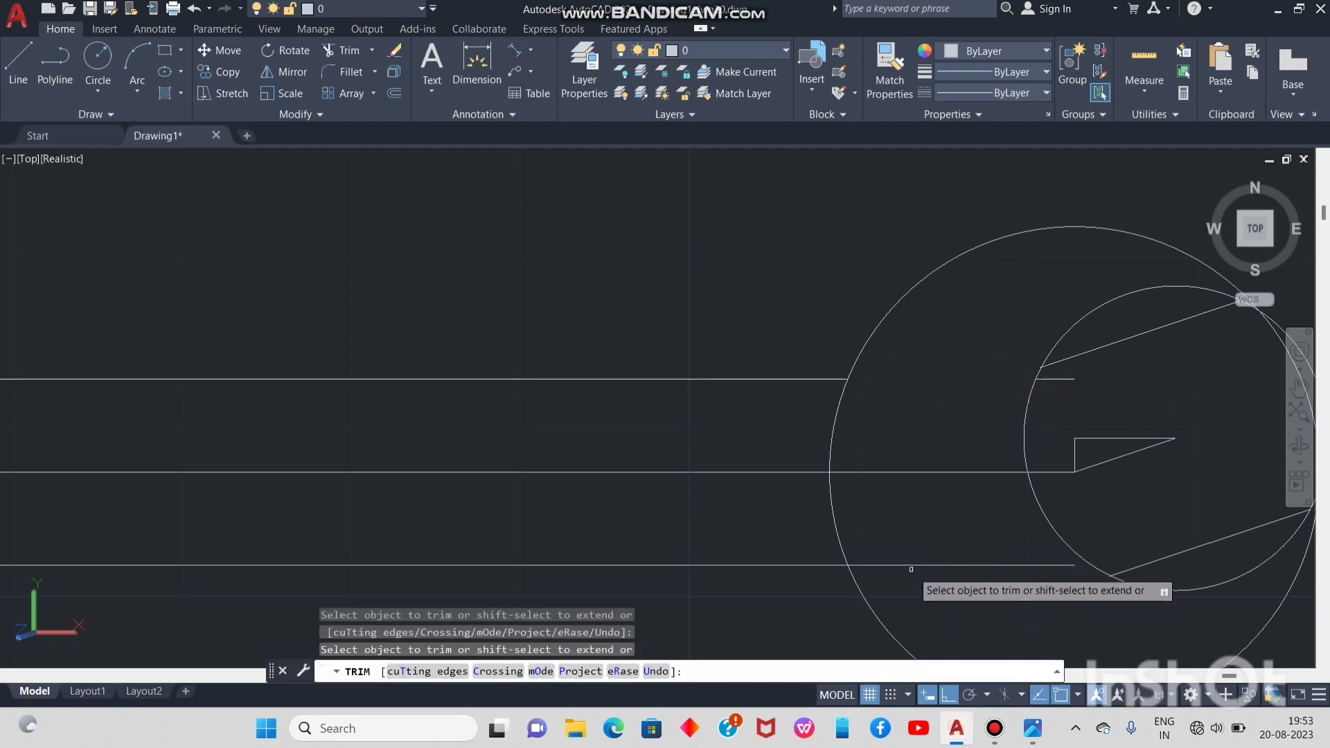
pyautogui.scroll(-3, 696, 600)
pyautogui.moveTo(695, 601); pyautogui.dragTo(692, 547, button='middle')
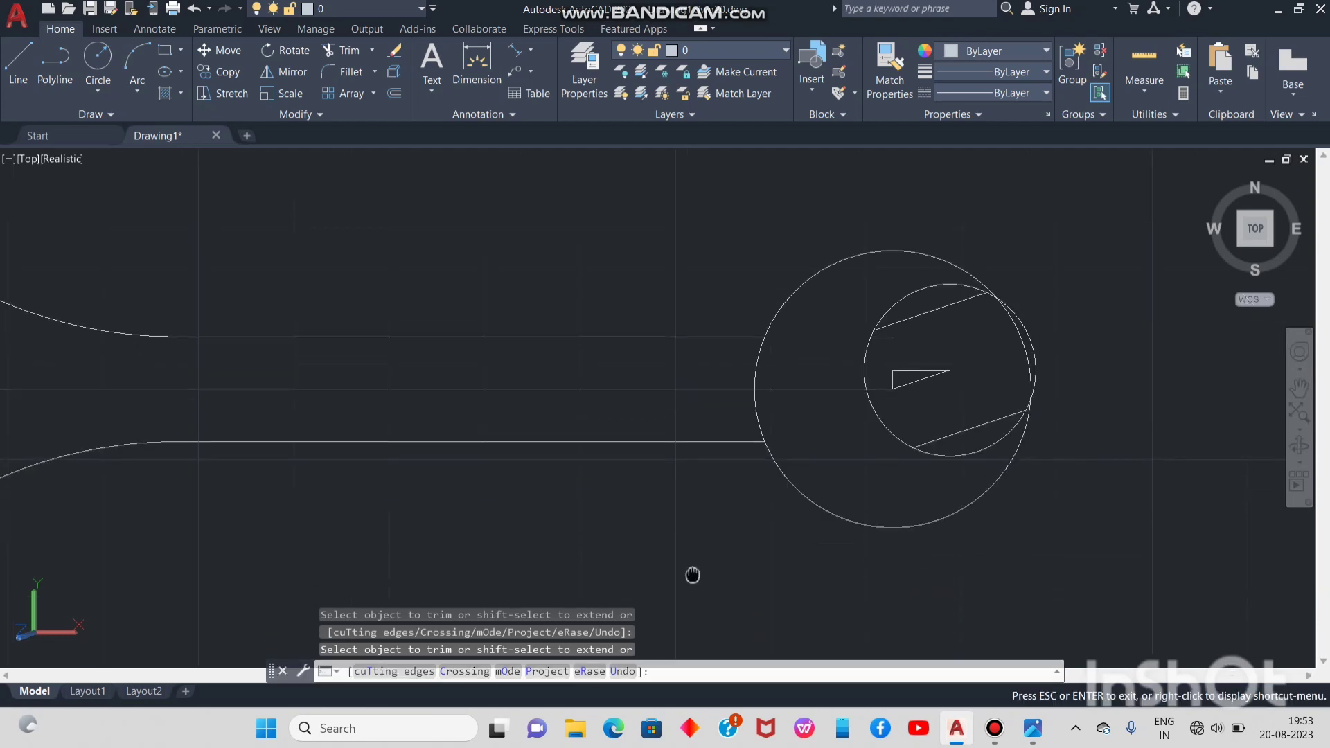
pyautogui.press('Escape')
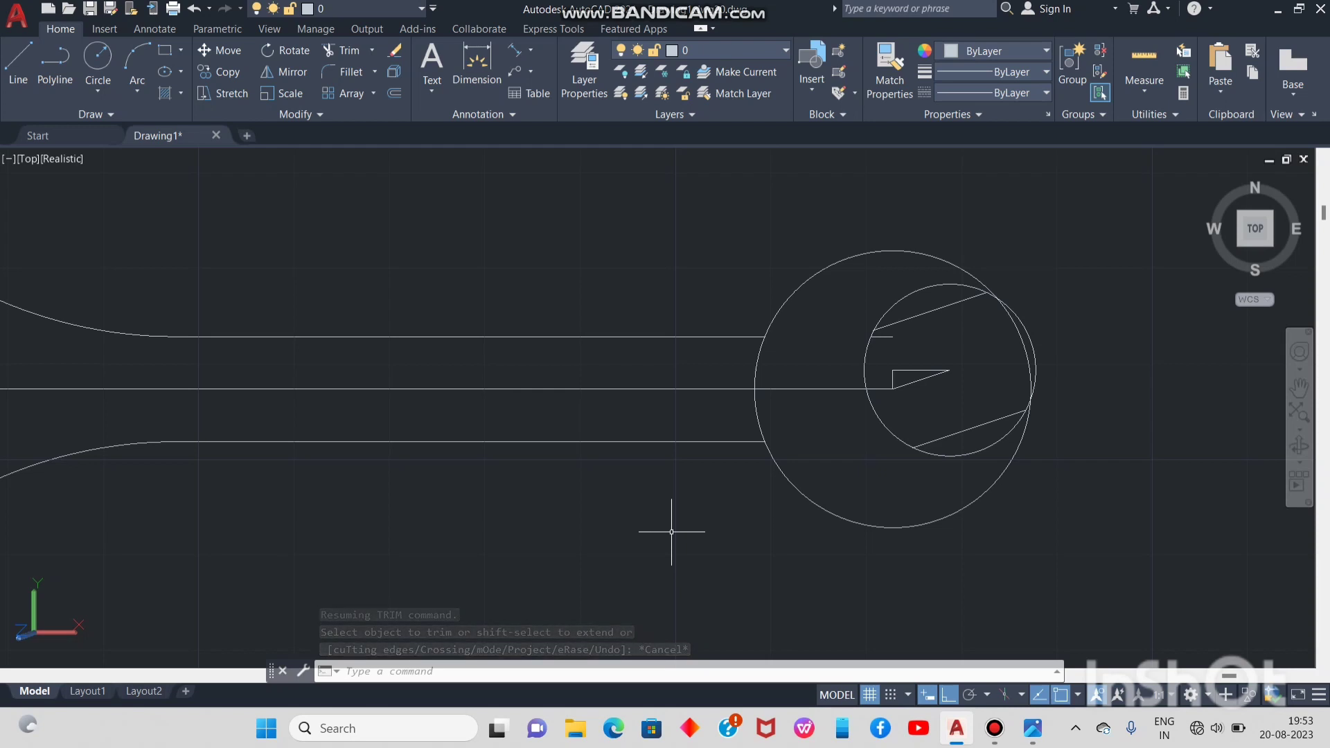
# Fillet the upper and lower handle lines into the right head's radius 14.5 circle with radius 47, using the Multiple option
pyautogui.write('f')
pyautogui.press('Return')
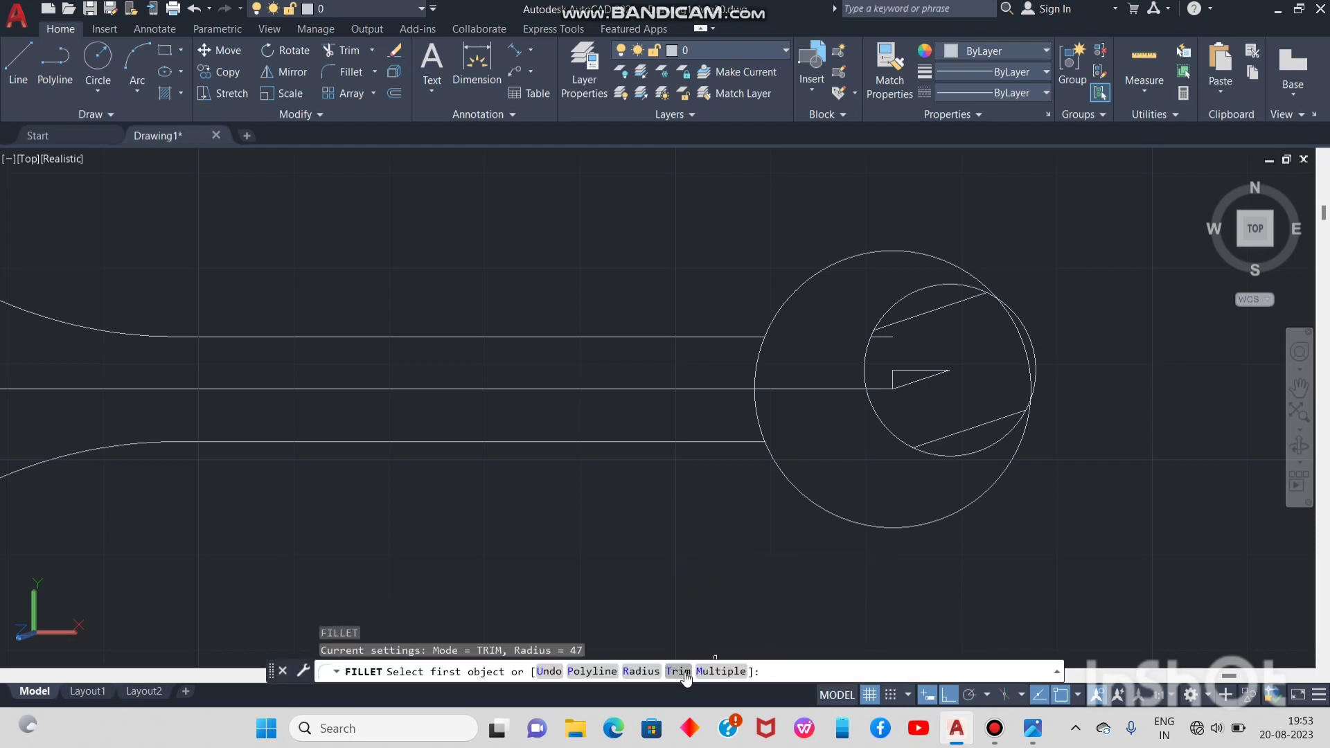
pyautogui.click(650, 669)
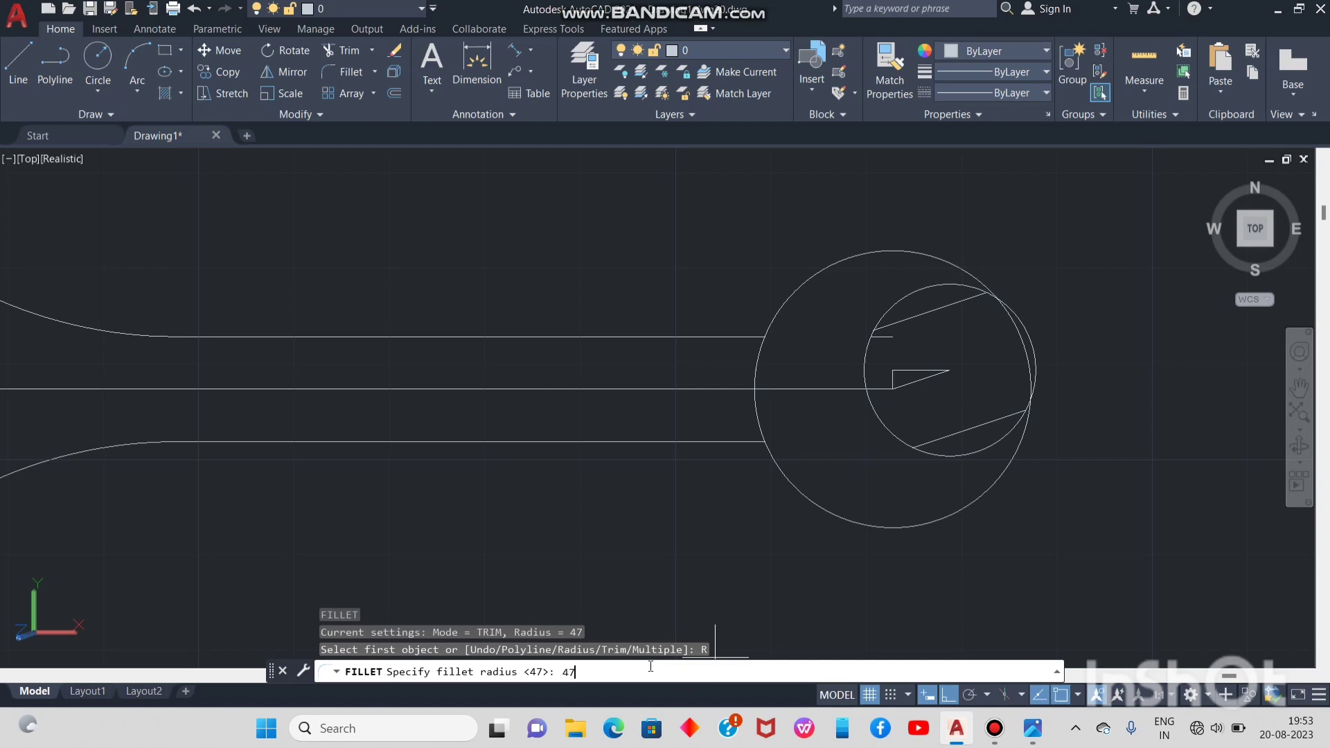
pyautogui.press('Return')
pyautogui.click(704, 671)
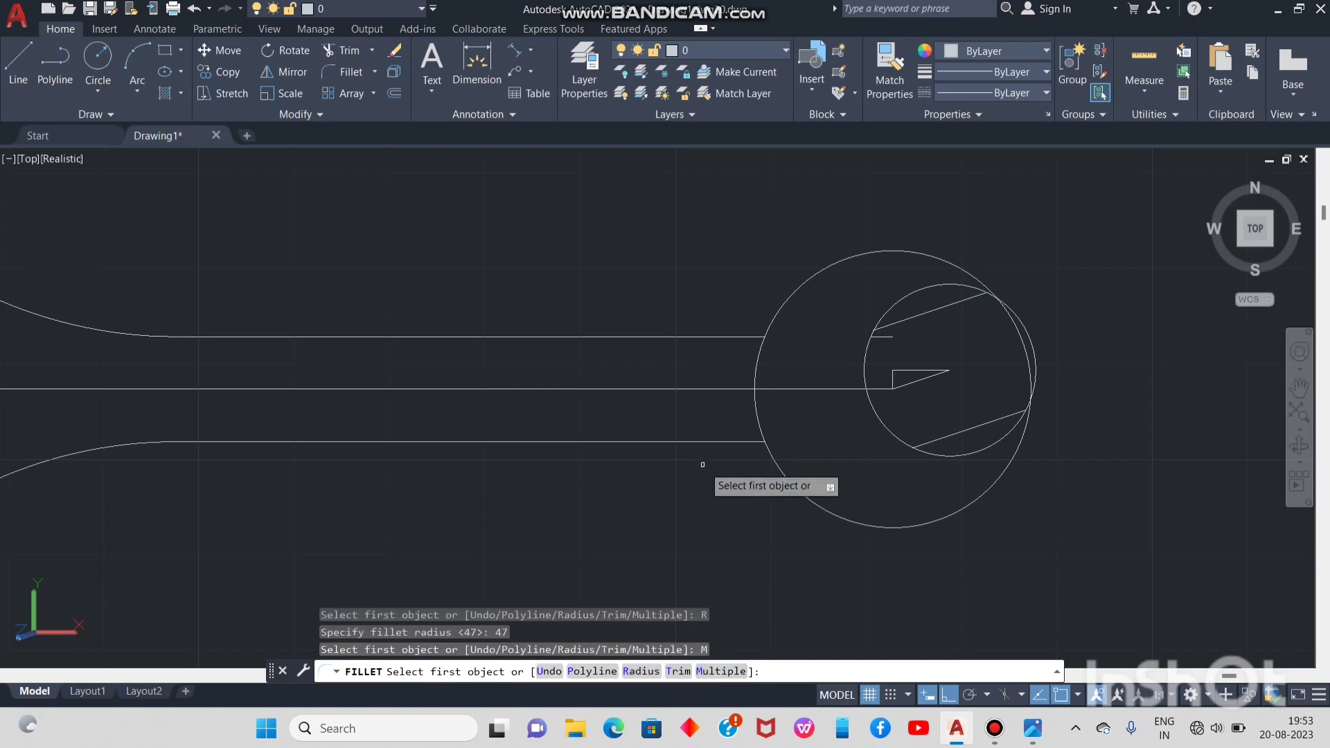
pyautogui.click(729, 334)
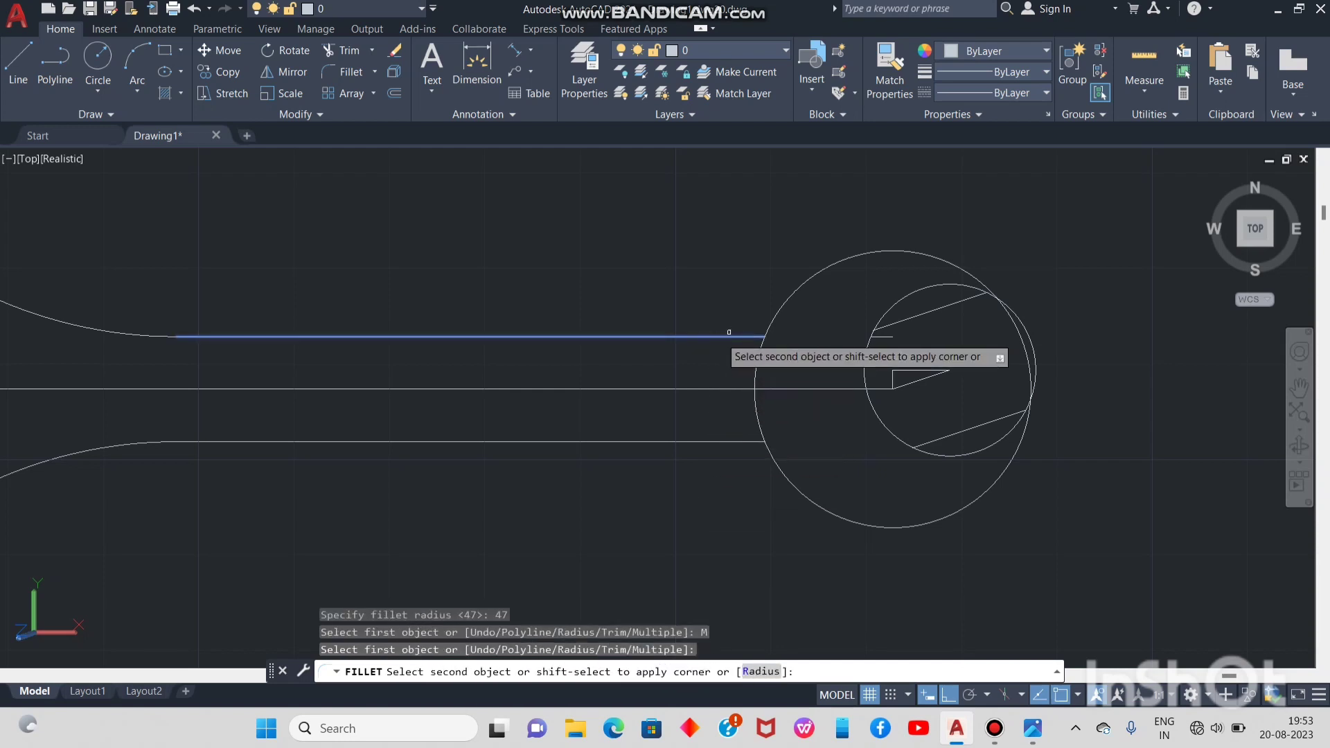
pyautogui.click(793, 294)
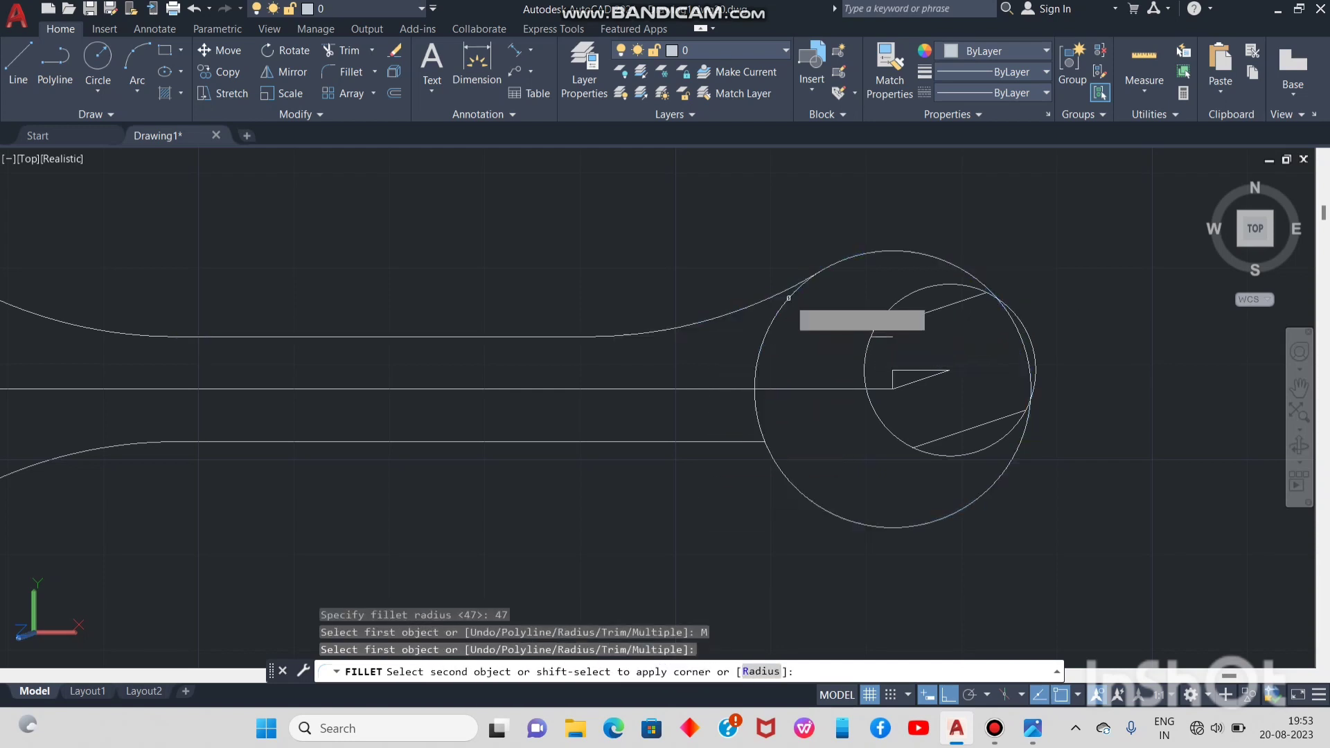
pyautogui.click(727, 442)
pyautogui.click(781, 474)
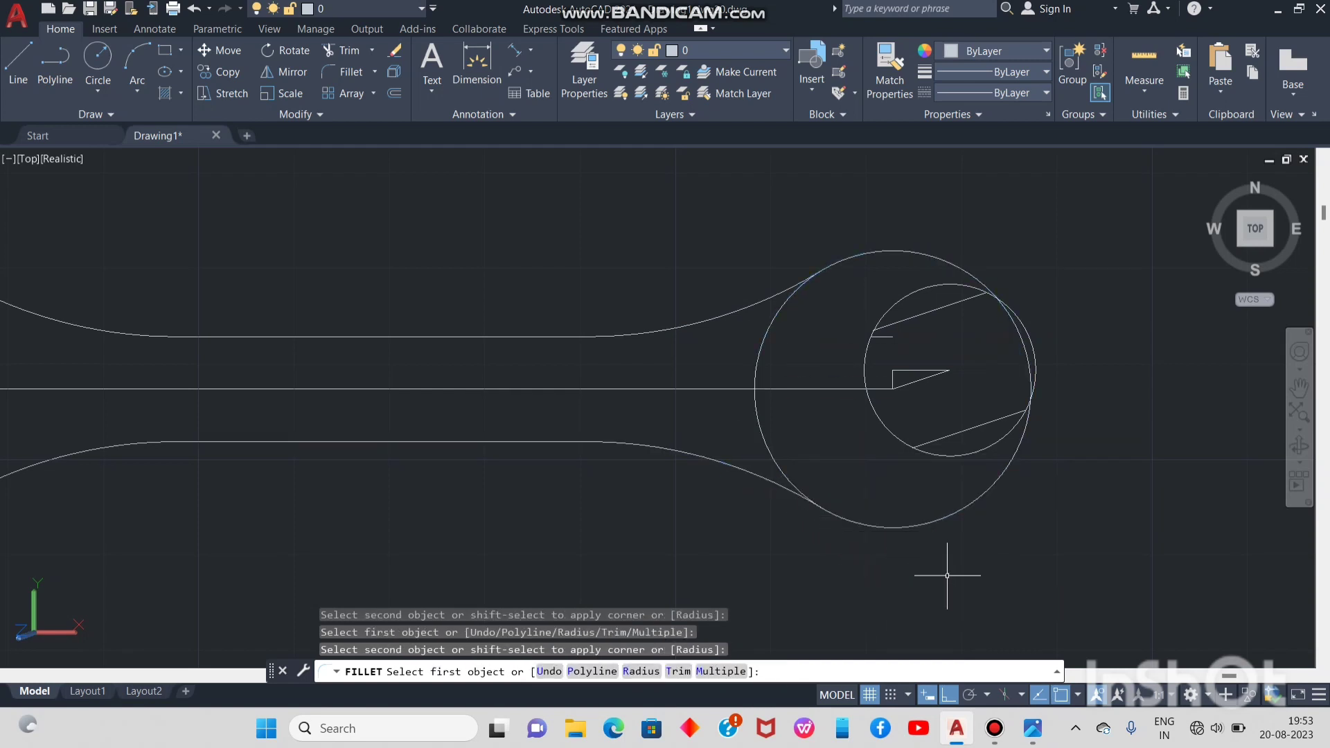
pyautogui.press('Escape')
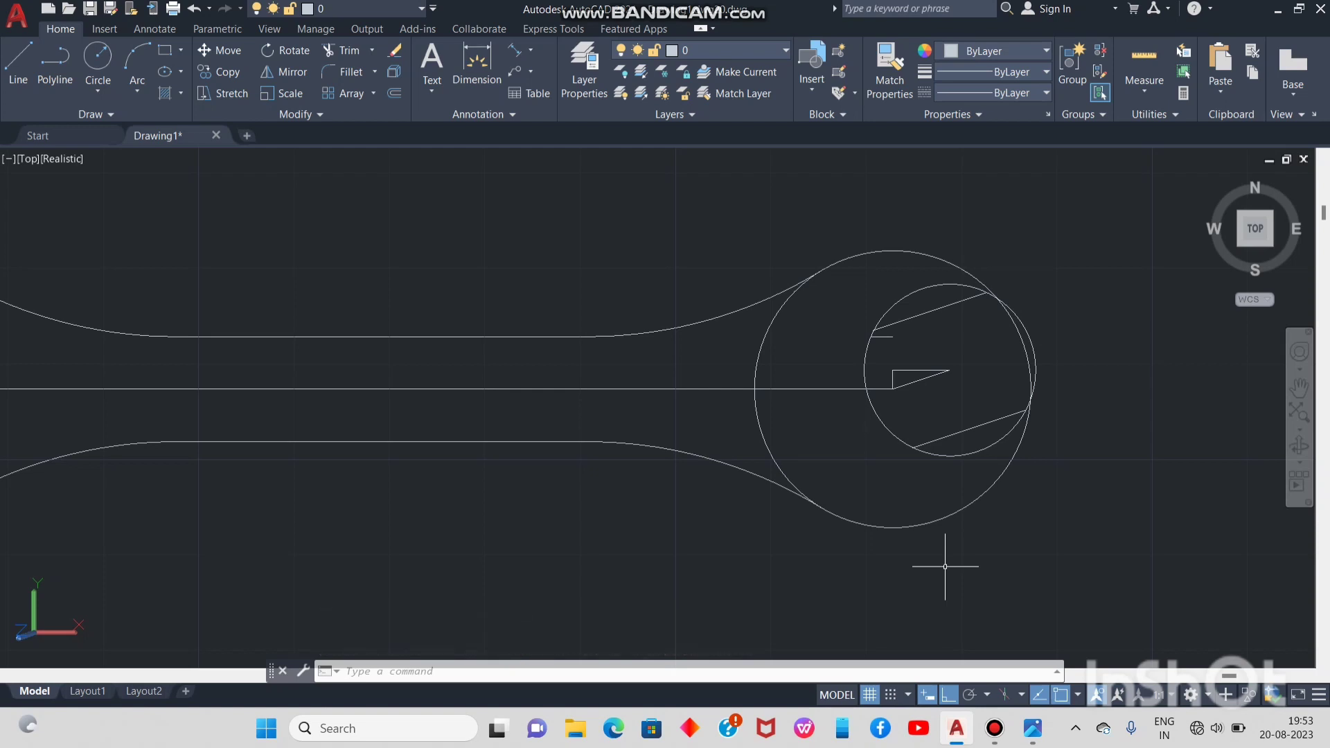
# Trim the circle arcs crossing and surrounding the right head's jaw opening, and remove the leftover upper handle line stub inside it
pyautogui.moveTo(1074, 507); pyautogui.dragTo(990, 530, button='middle')
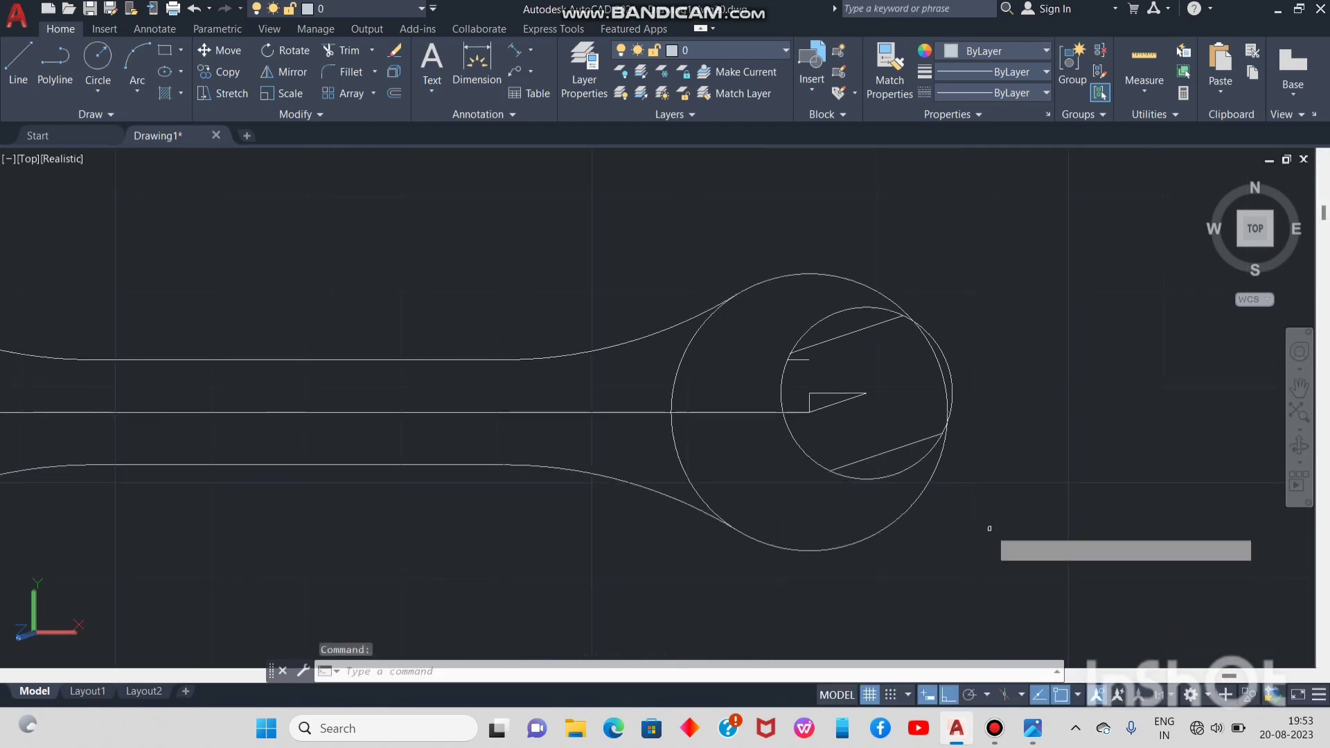
pyautogui.press('Return')
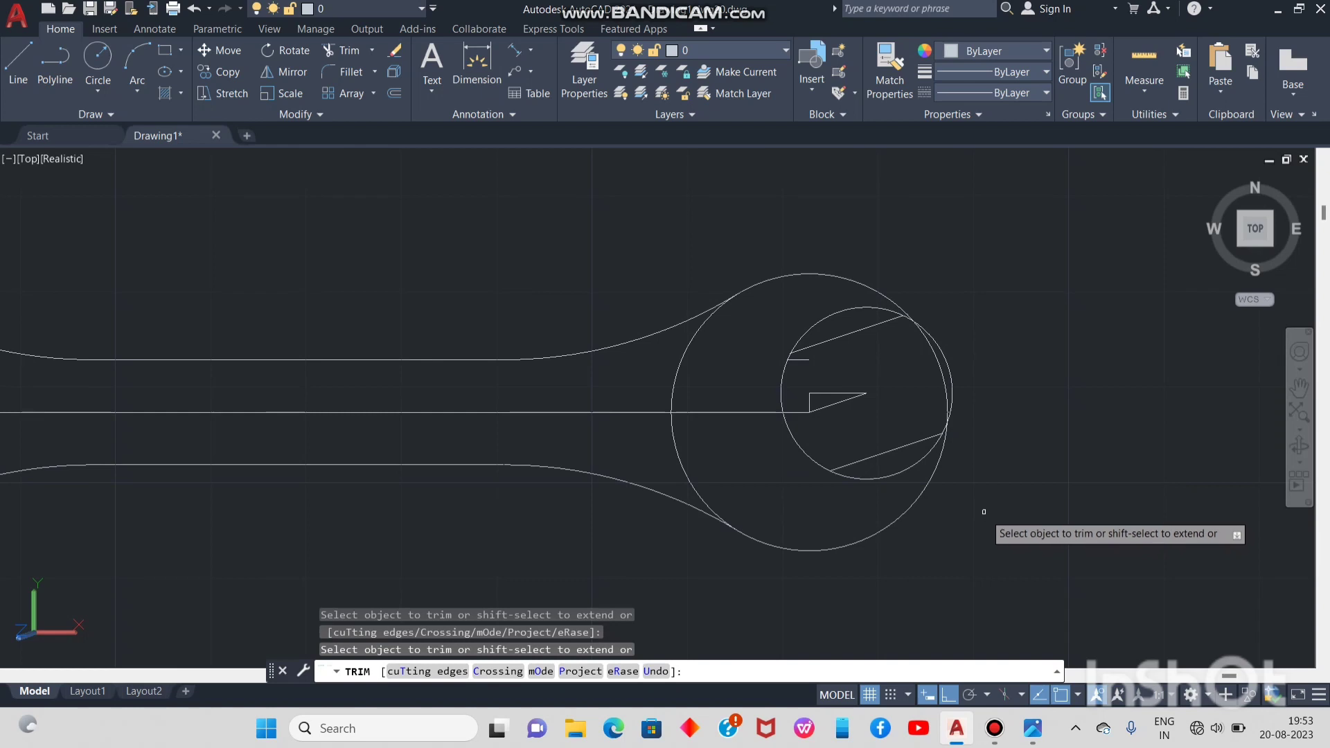
pyautogui.click(941, 340)
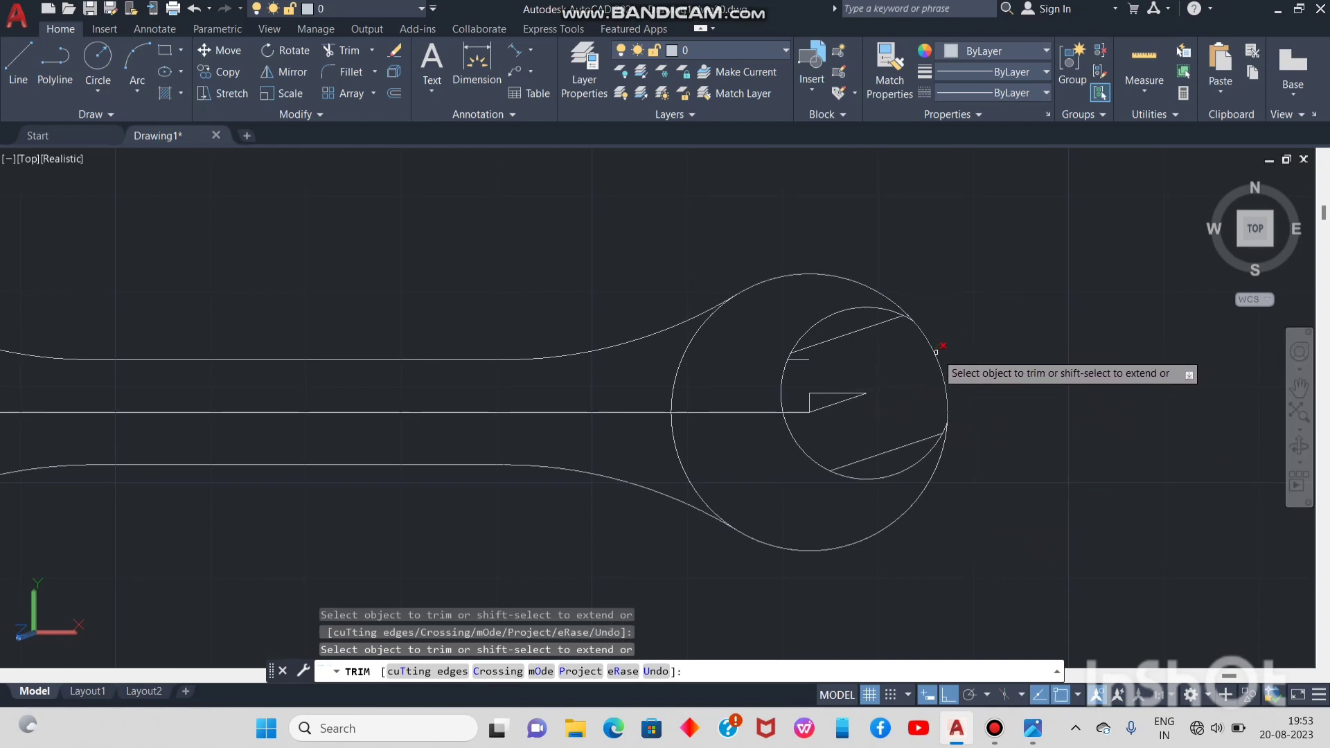
pyautogui.click(854, 308)
pyautogui.click(808, 358)
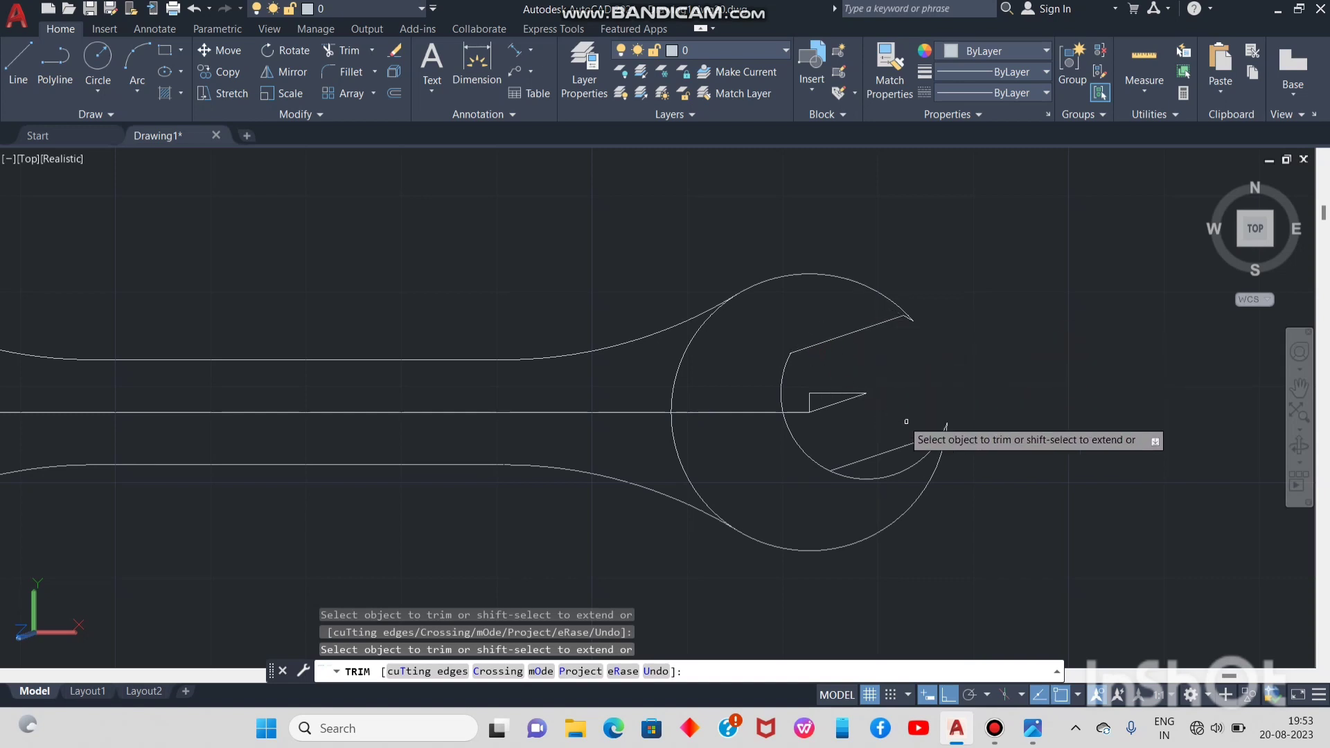
pyautogui.click(921, 459)
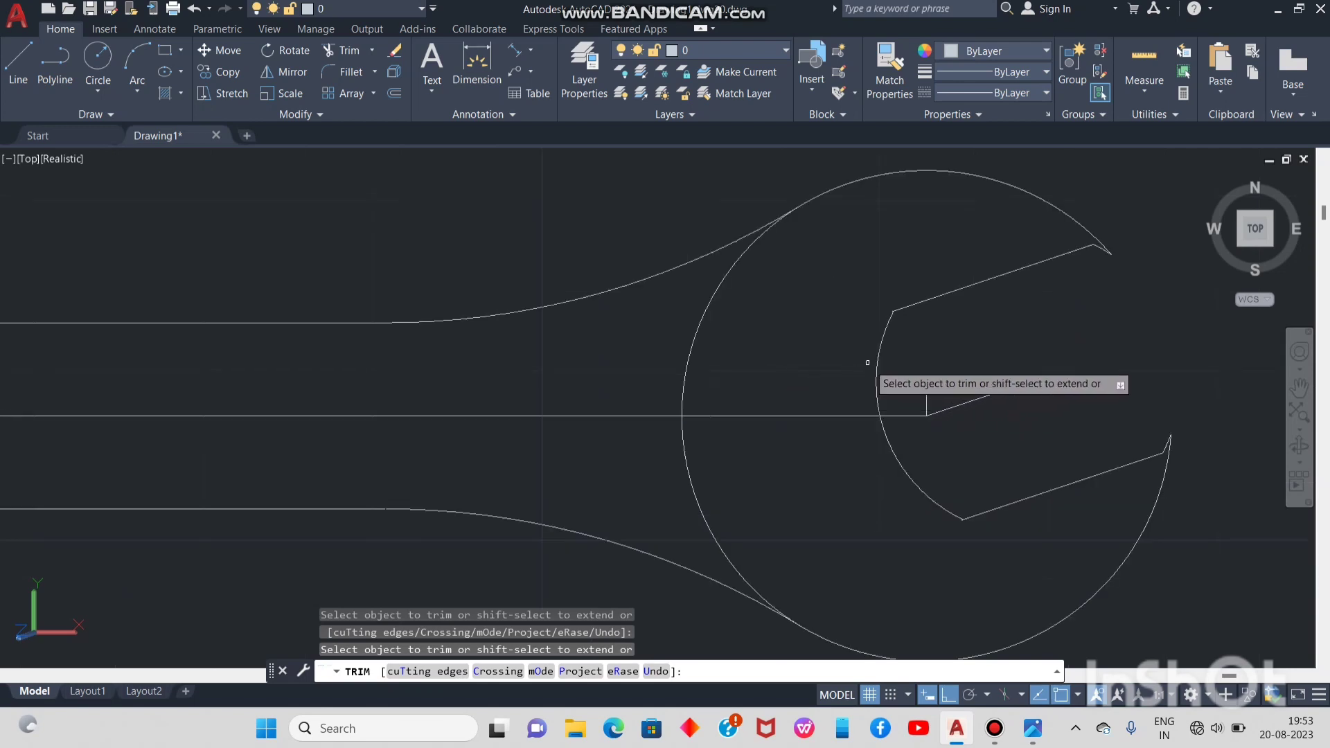
# Examine the trimmed right head up close, checking the jaw opening's inner corners and the inner arc for leftover segments
pyautogui.scroll(5, 845, 304)
pyautogui.scroll(-5, 852, 377)
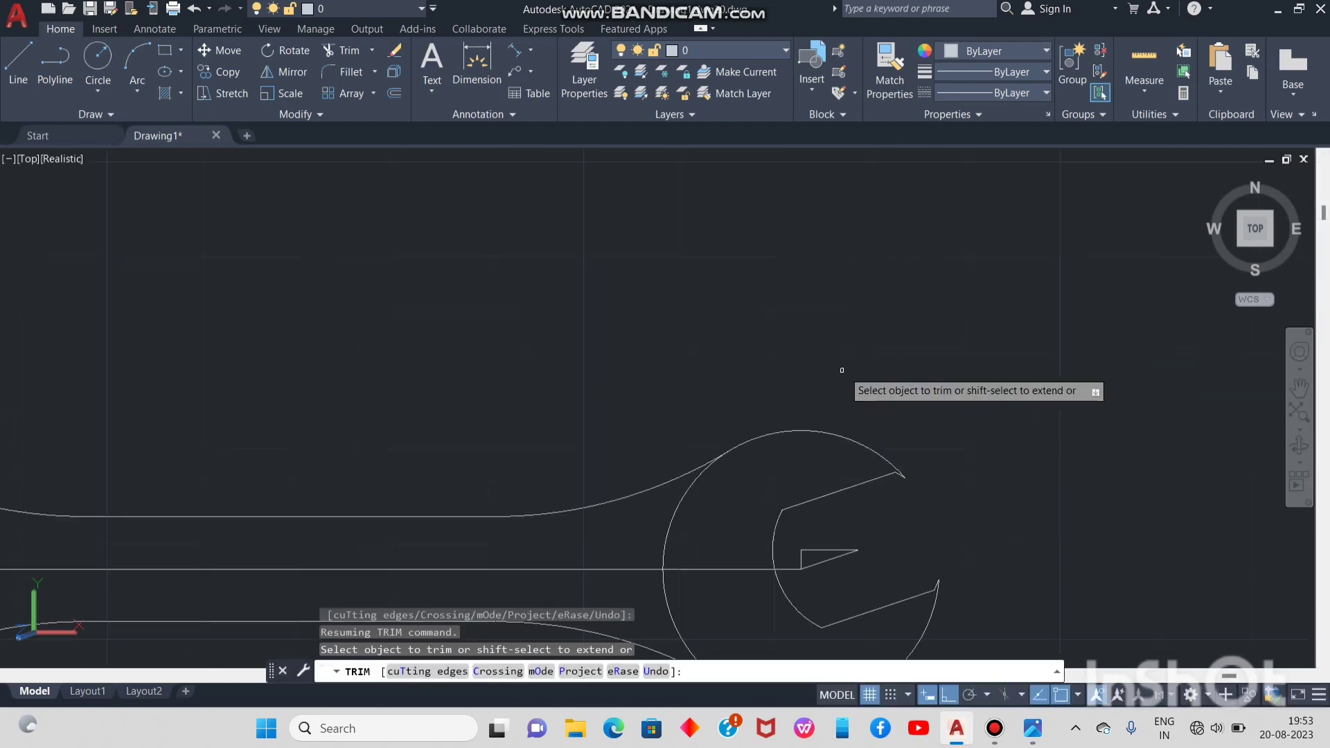
pyautogui.scroll(3, 825, 527)
pyautogui.moveTo(835, 482); pyautogui.dragTo(846, 435, button='middle')
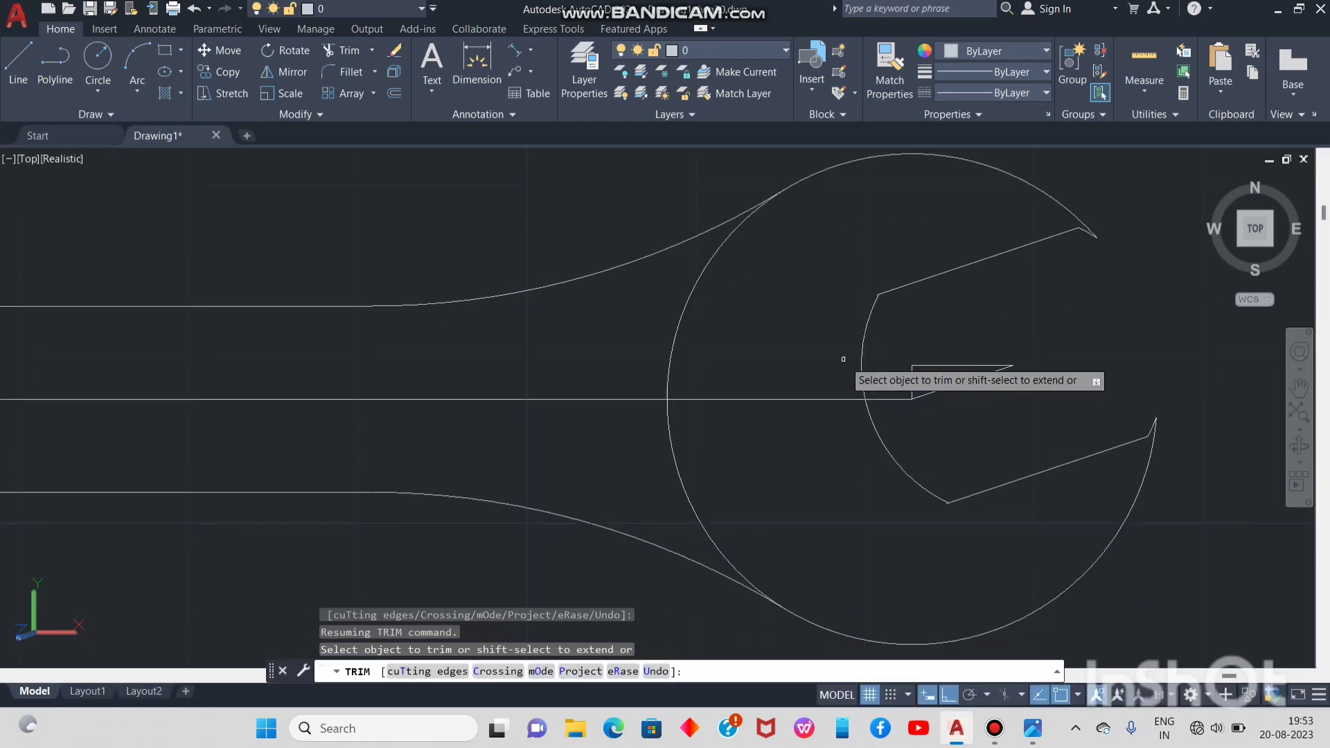
pyautogui.scroll(5, 888, 304)
pyautogui.scroll(-5, 888, 305)
pyautogui.scroll(5, 879, 302)
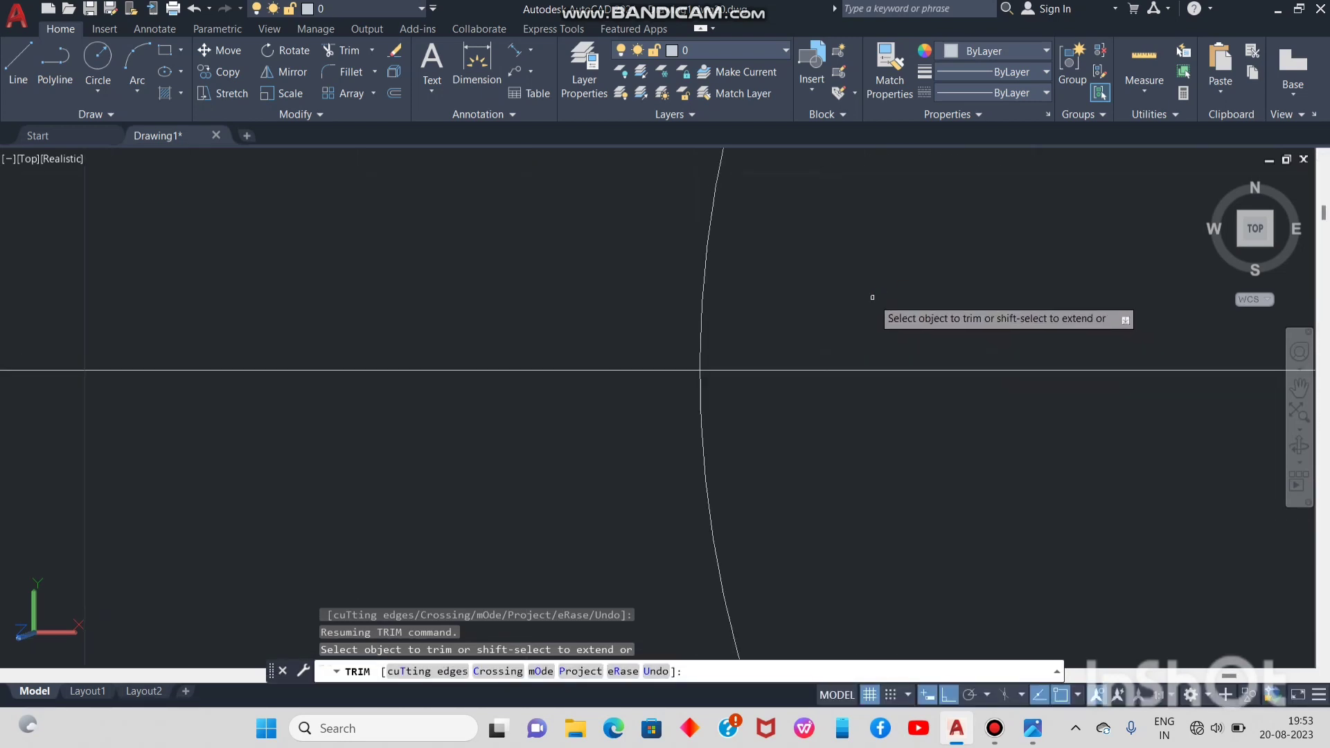
pyautogui.scroll(-6, 870, 298)
pyautogui.scroll(1, 831, 319)
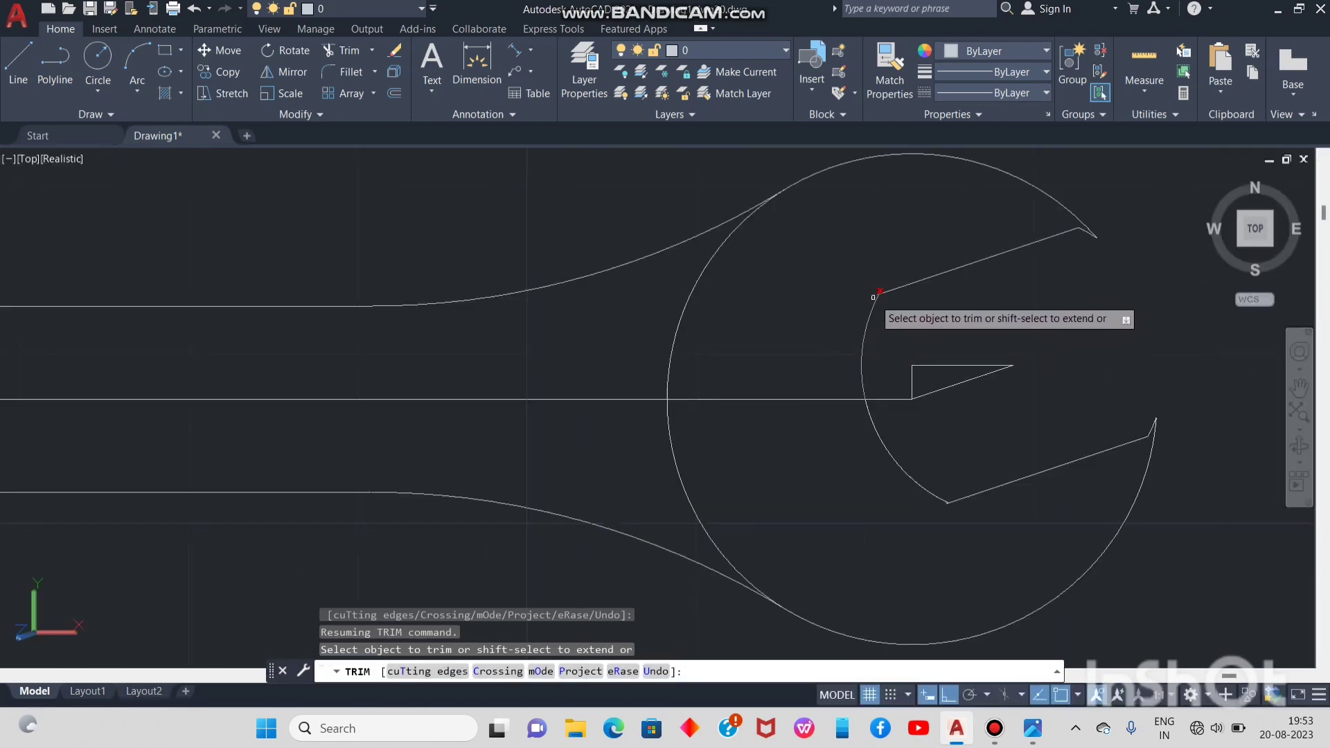
pyautogui.moveTo(885, 285); pyautogui.dragTo(711, 405, button='middle')
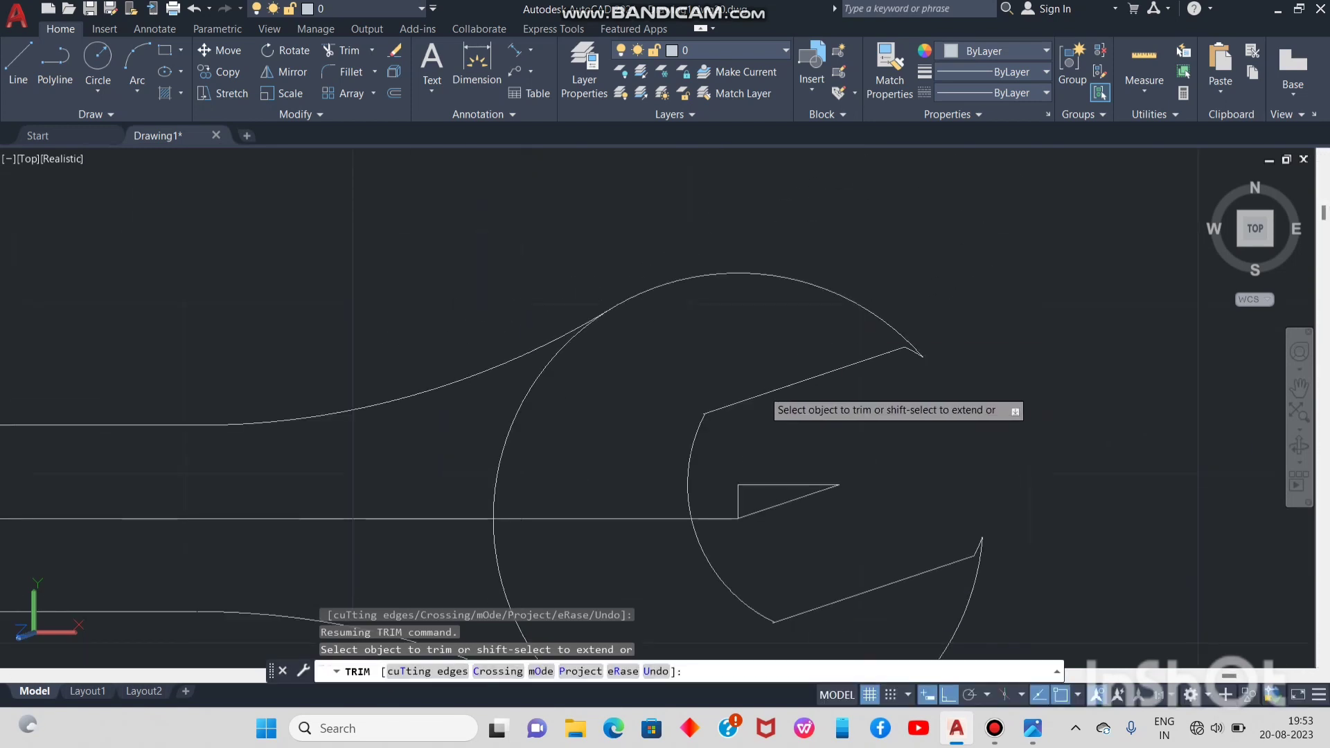
pyautogui.scroll(4, 769, 409)
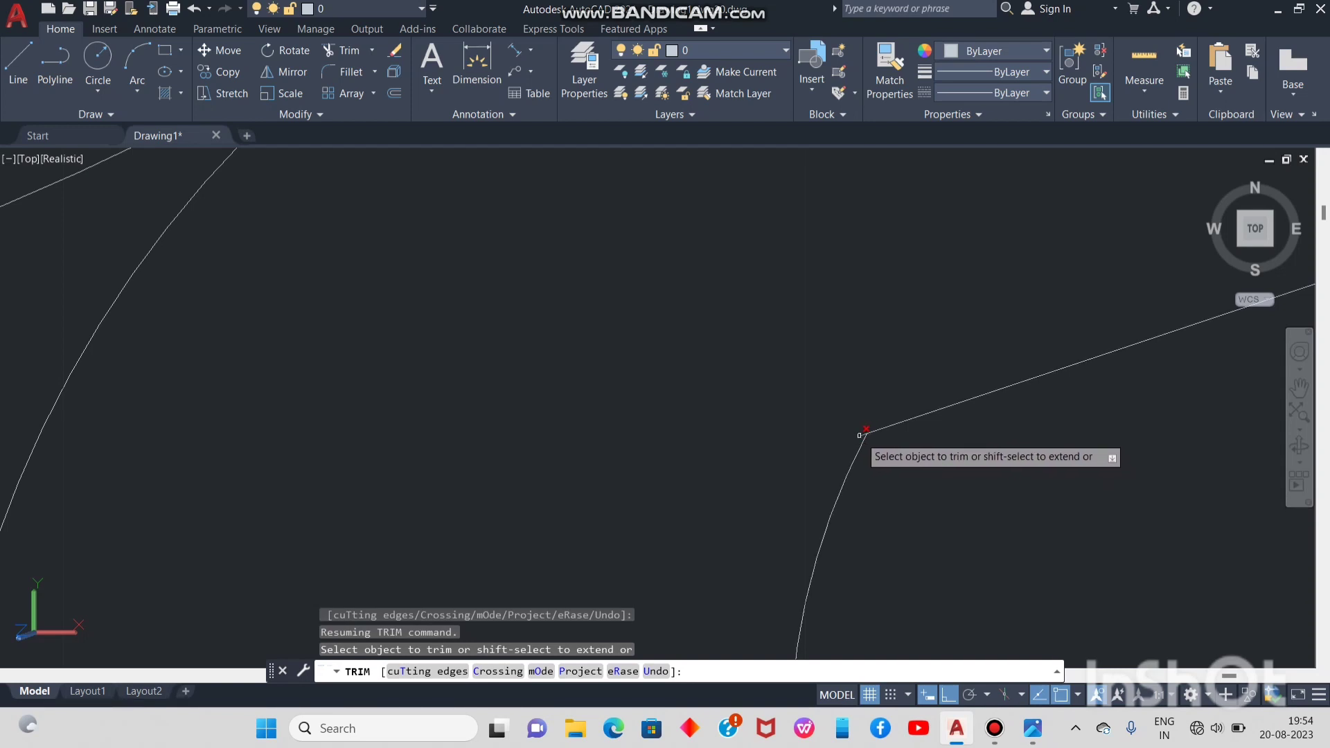
# Trim the leftover stub at the right jaw's upper inner corner and the short segments joining both jaw lines to the outer arc
pyautogui.click(862, 433)
pyautogui.scroll(-5, 861, 437)
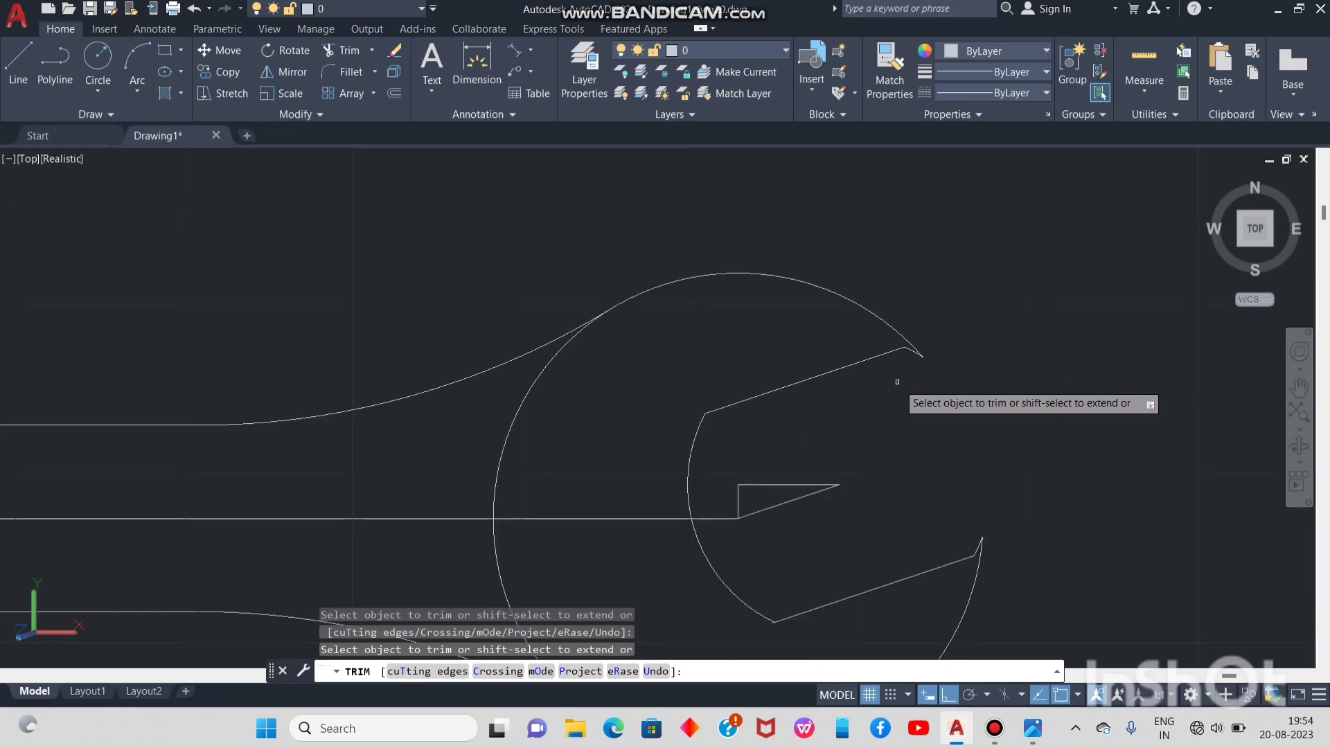
pyautogui.moveTo(900, 380); pyautogui.dragTo(856, 394, button='middle')
pyautogui.press('Escape')
pyautogui.scroll(5, 797, 395)
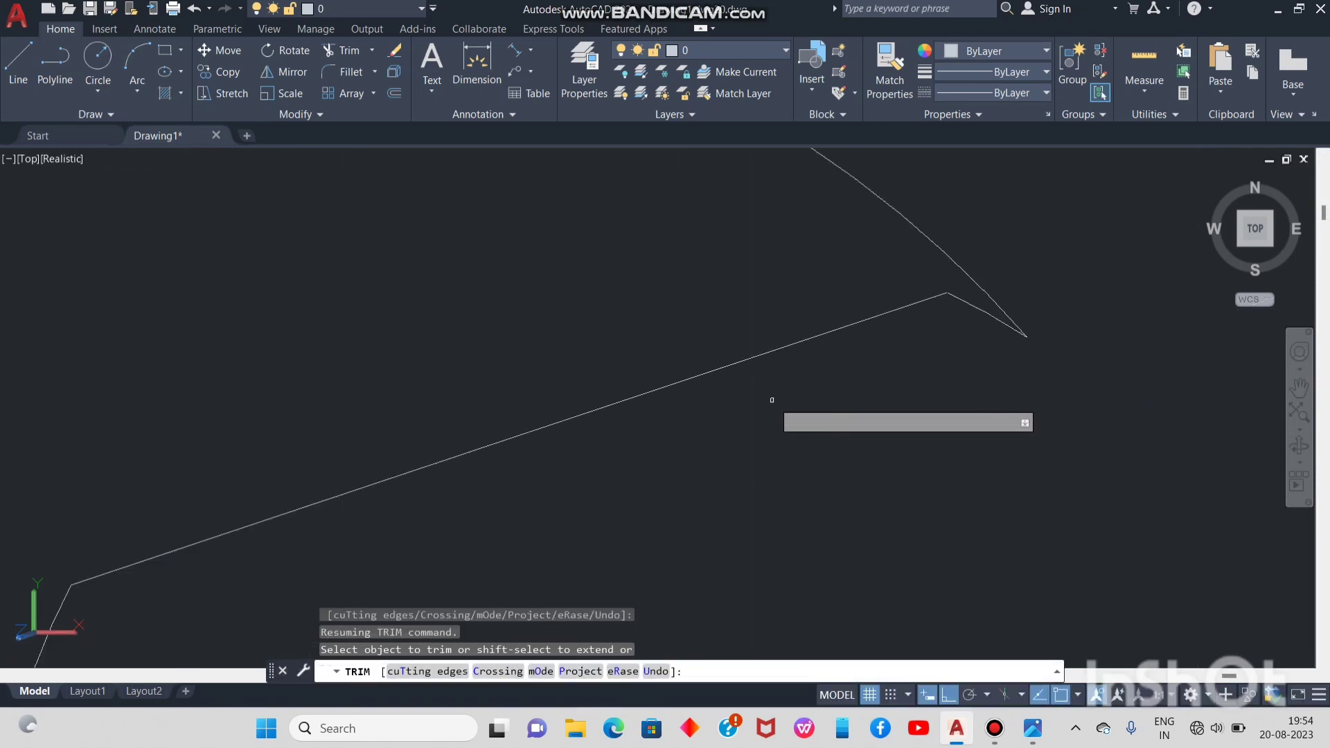
pyautogui.click(975, 310)
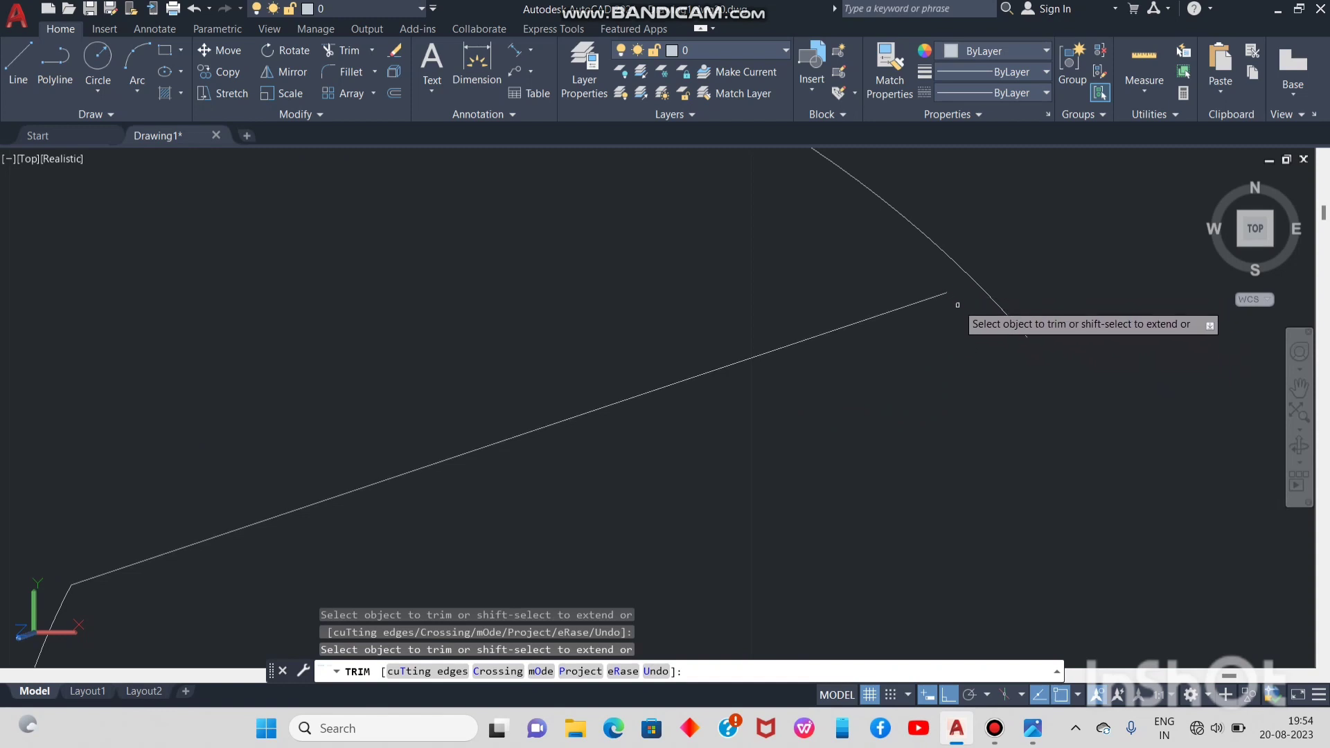
pyautogui.scroll(-5, 959, 342)
pyautogui.moveTo(874, 458); pyautogui.dragTo(861, 398, button='middle')
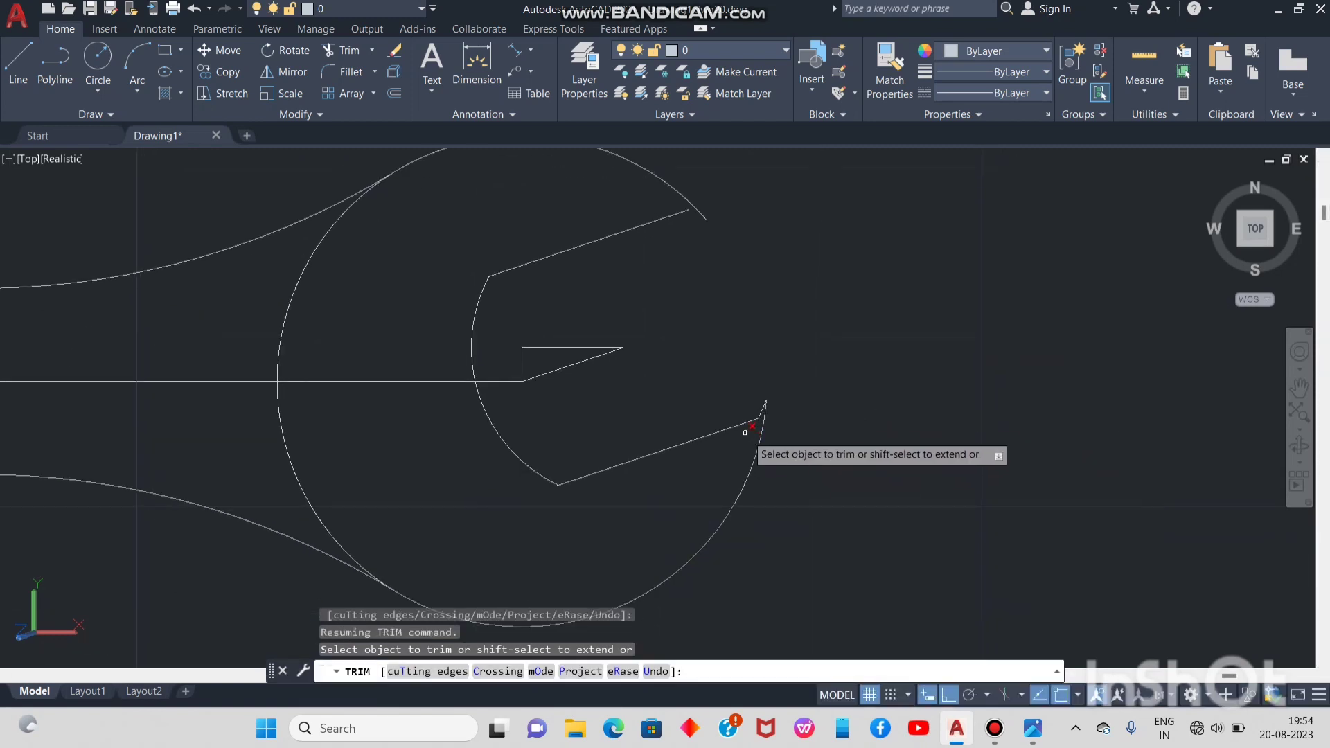
pyautogui.scroll(5, 748, 410)
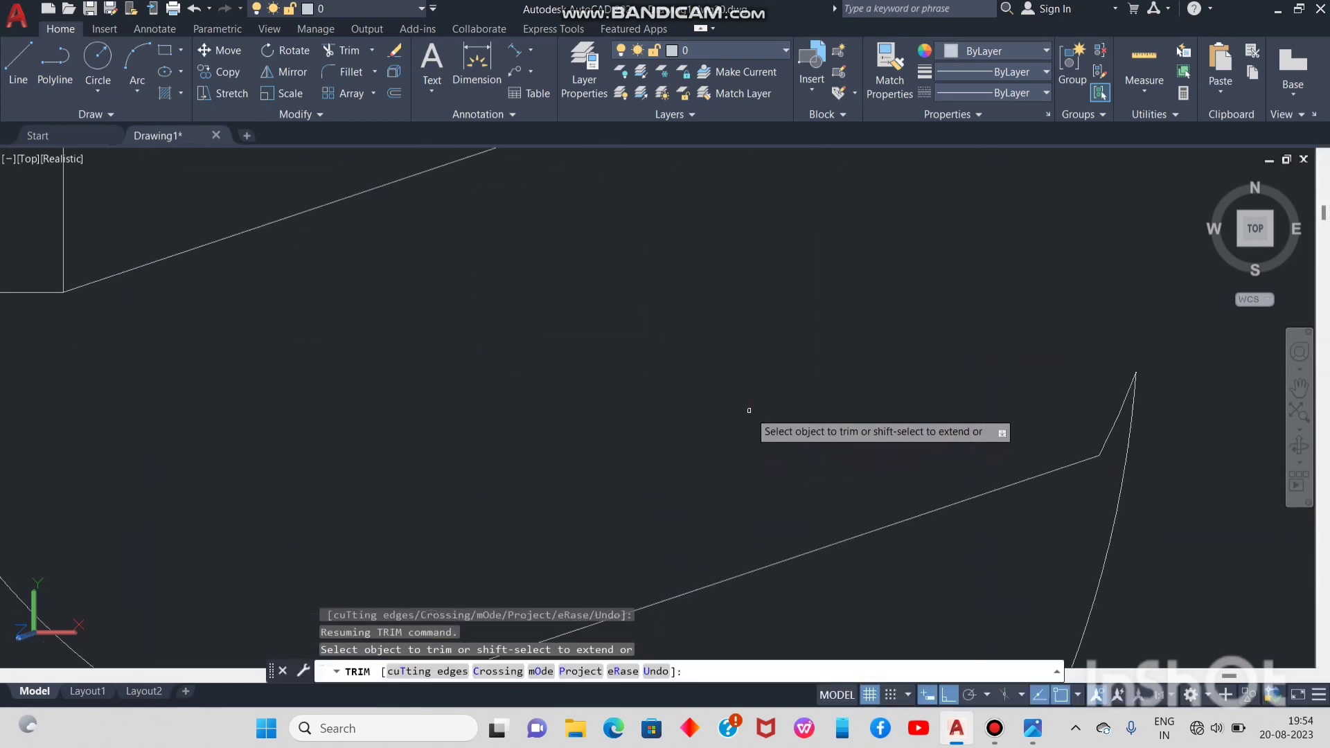
pyautogui.click(1118, 411)
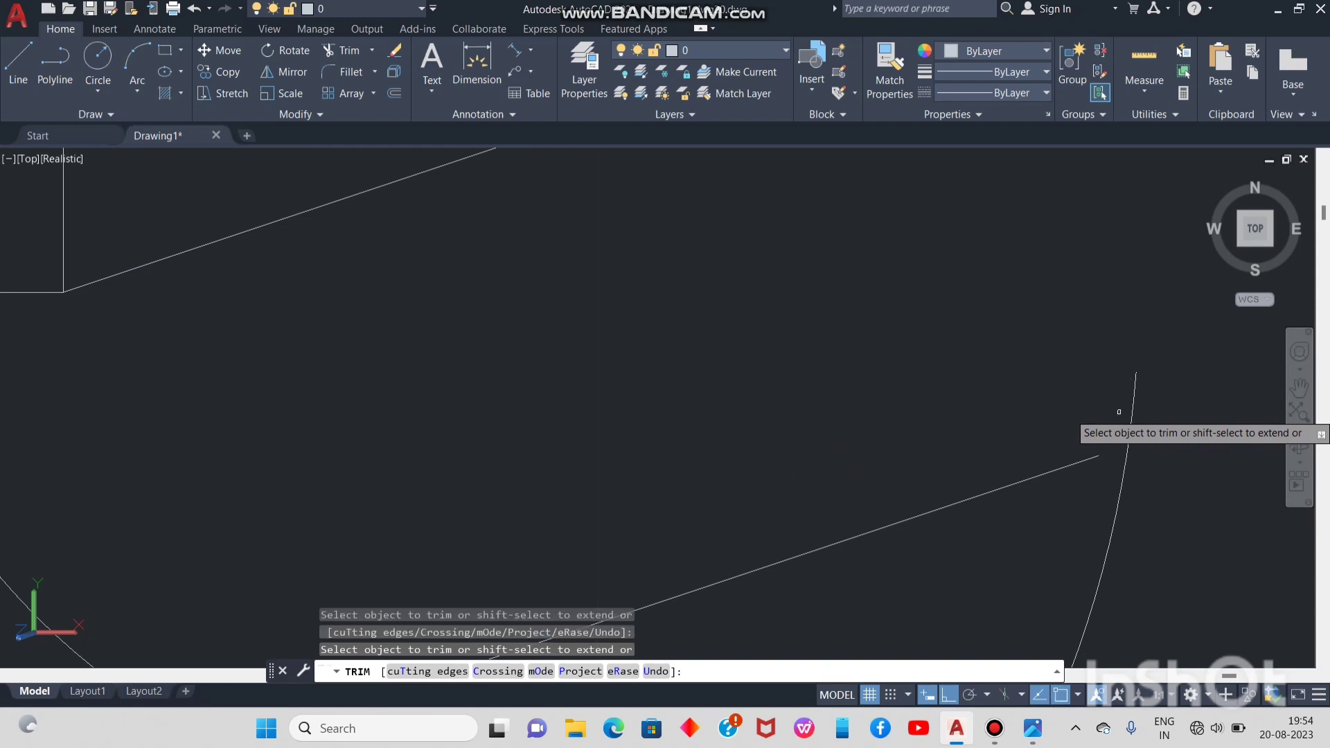
pyautogui.scroll(-3, 1080, 444)
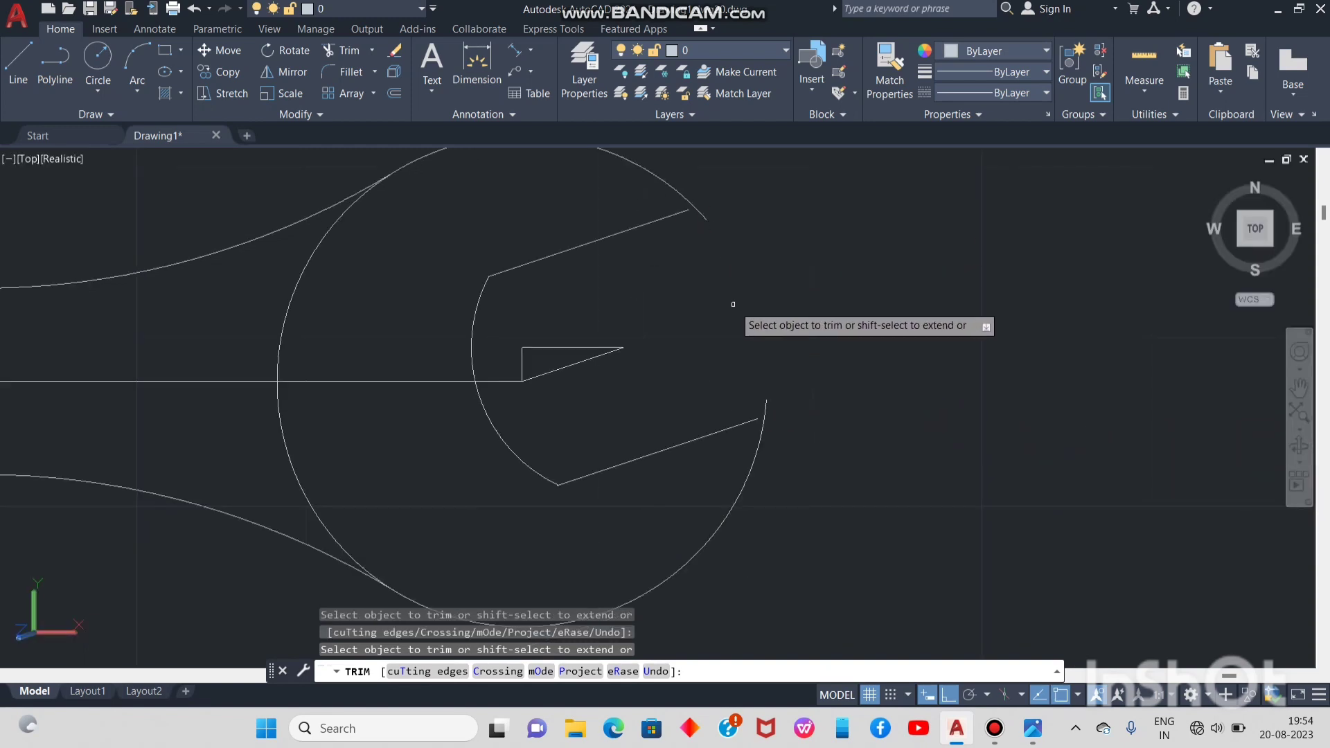
# Extend the upper and lower jaw lines of the right head to meet its outer arc
pyautogui.write('e')
pyautogui.press('Return')
pyautogui.press('Return')
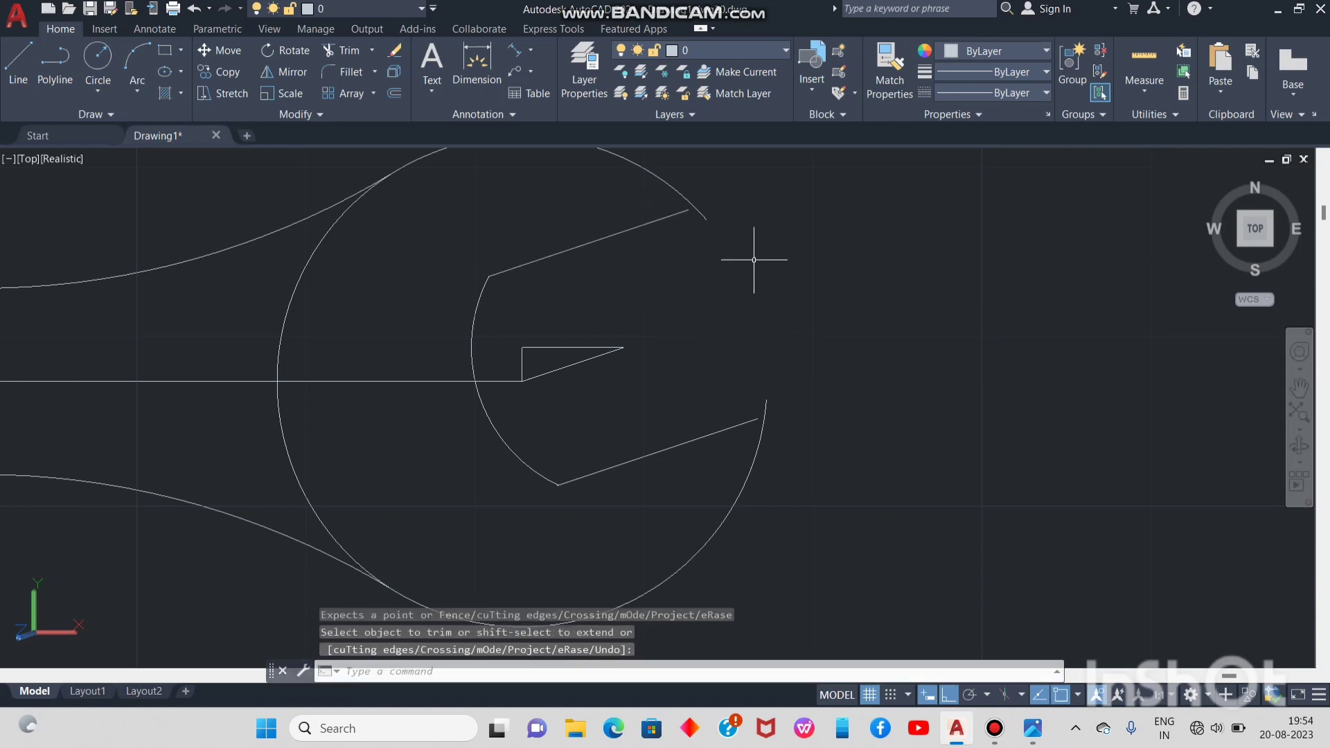
pyautogui.press('Escape')
pyautogui.write('ex')
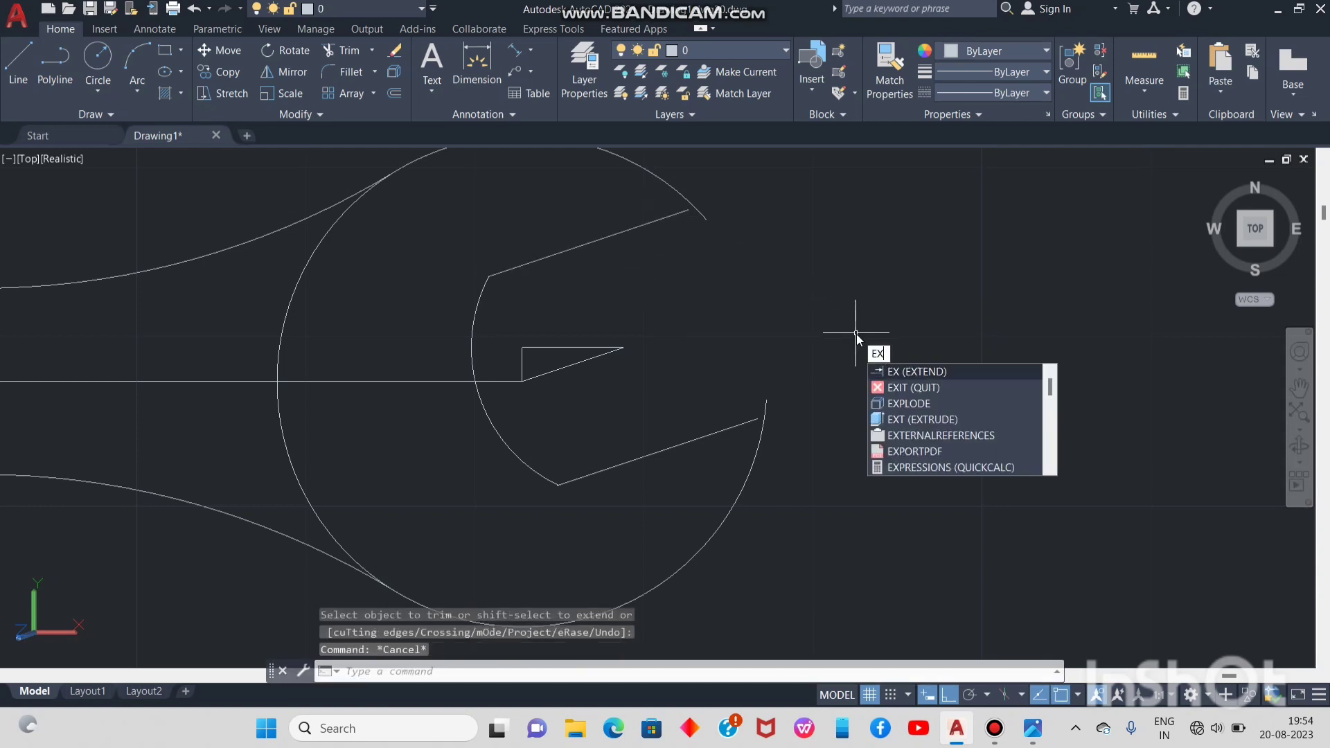
pyautogui.press('Return')
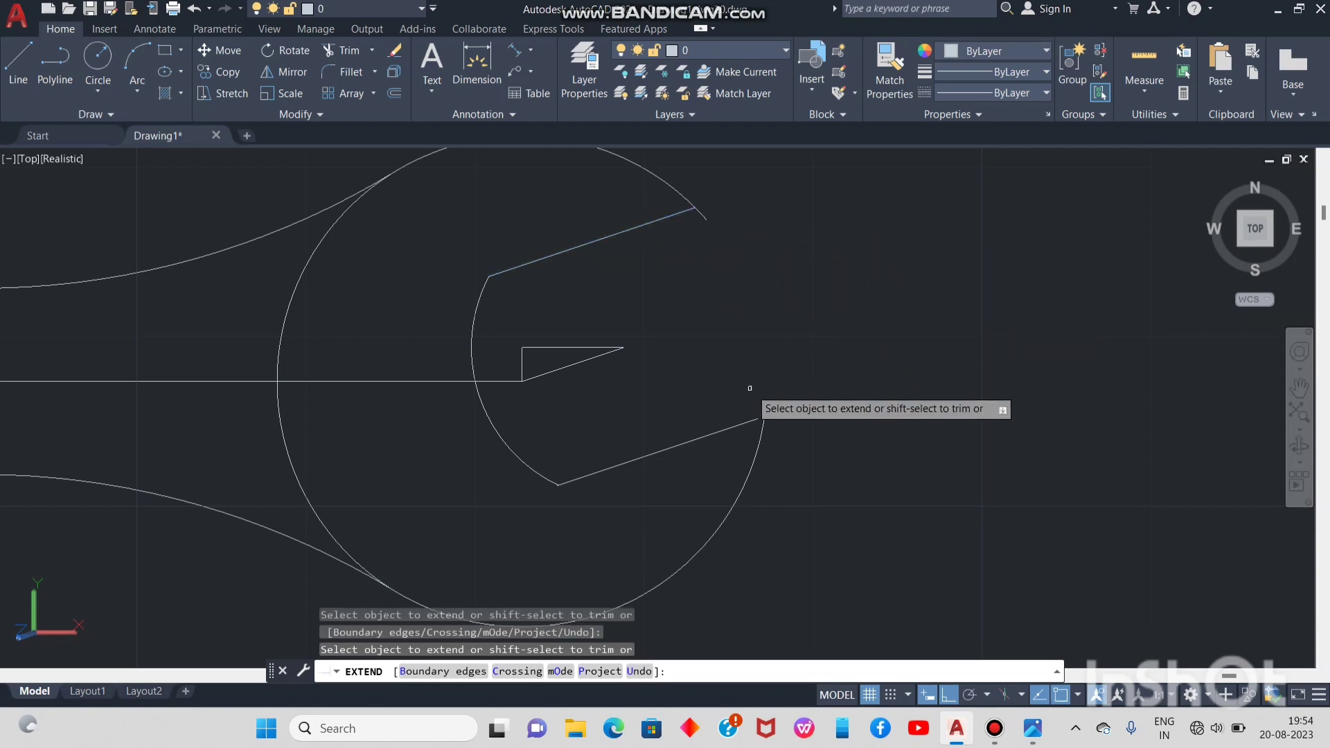
pyautogui.click(754, 420)
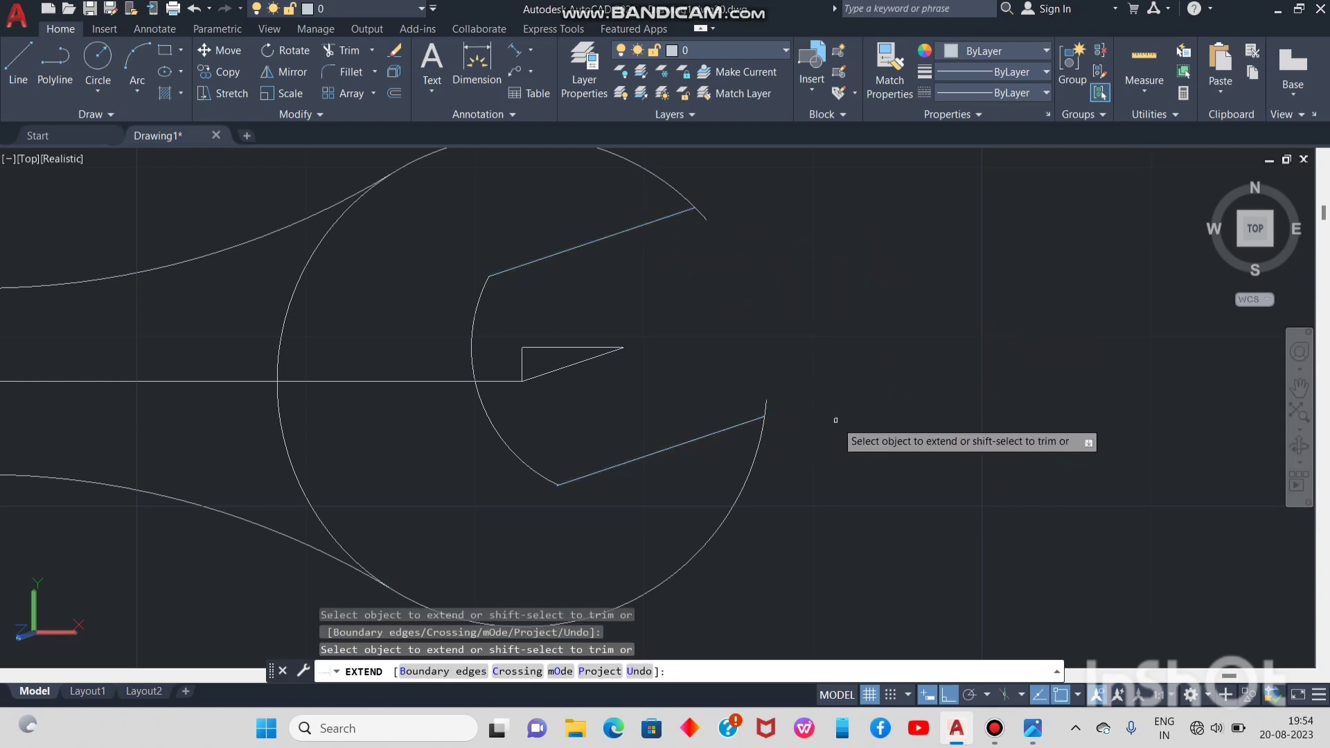
pyautogui.press('Escape')
# Trim the outer arc ends that project past the upper and lower jaw lines of the right head
pyautogui.write('tr')
pyautogui.press('Return')
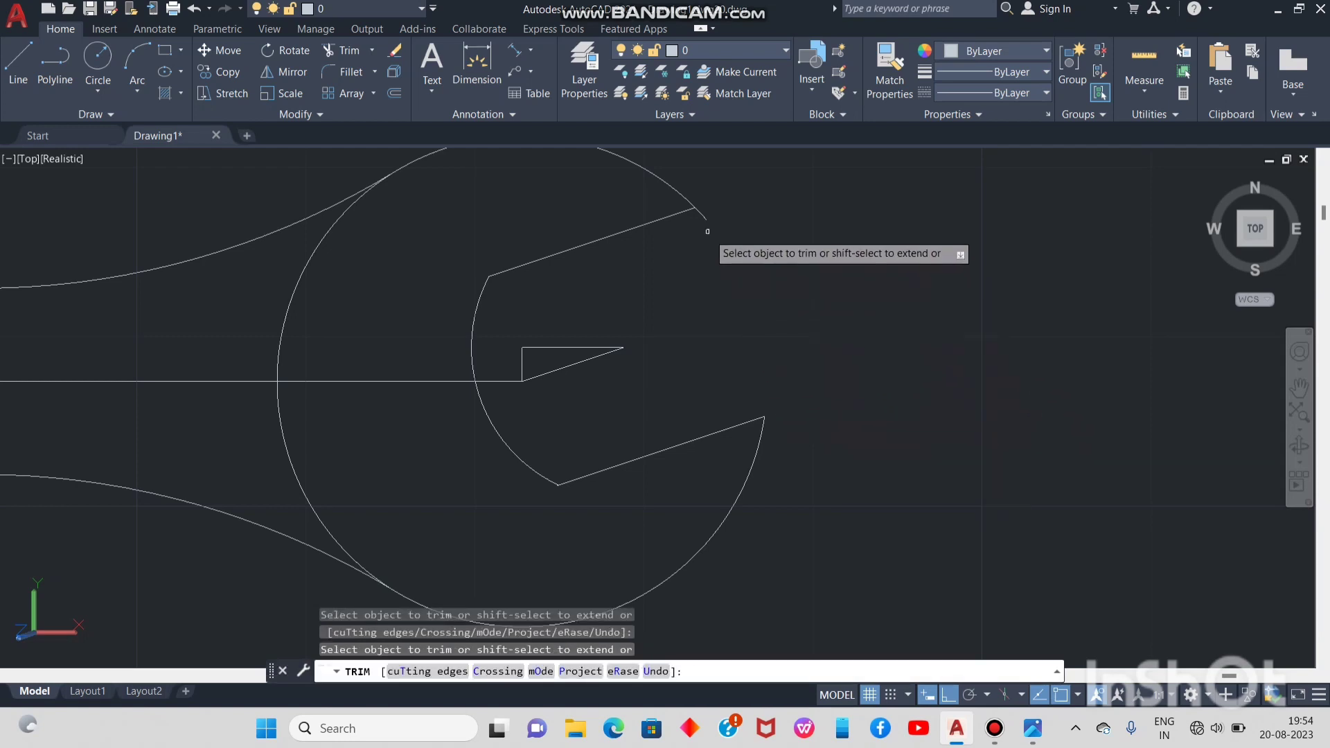
pyautogui.click(701, 212)
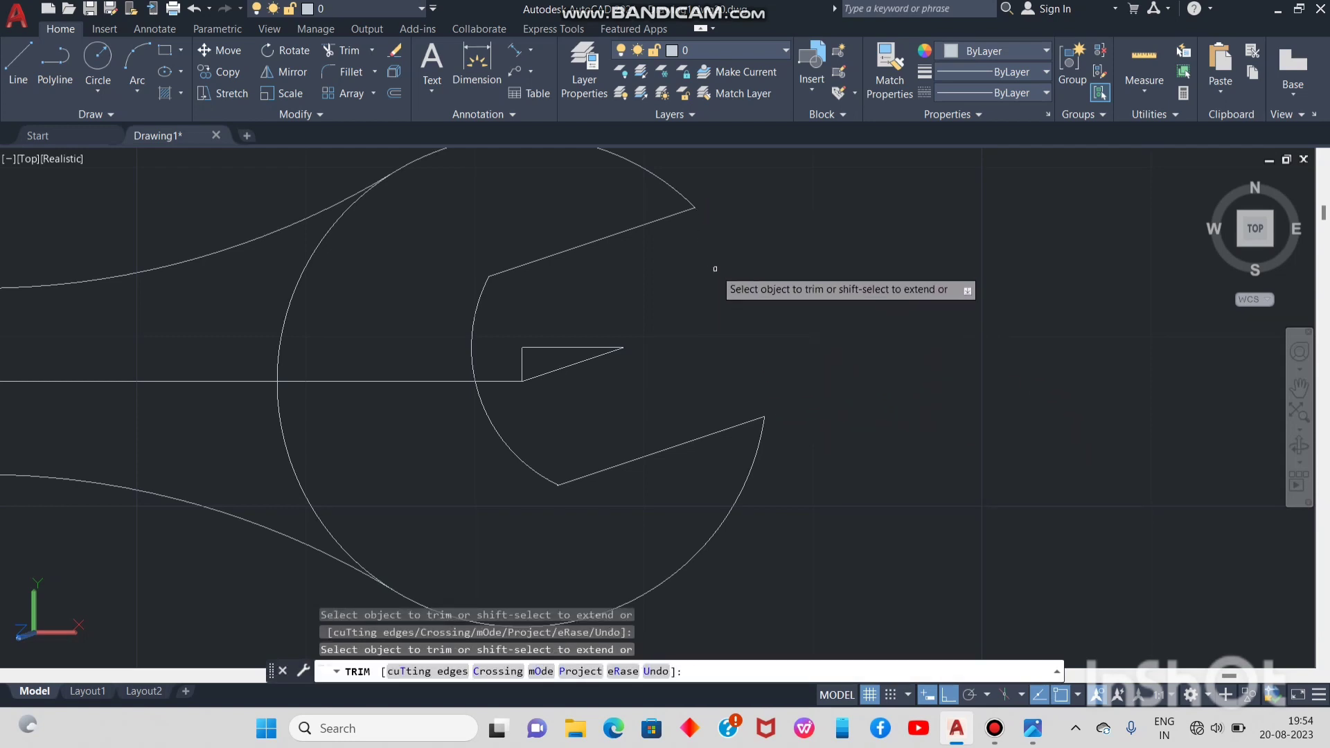
pyautogui.press('Escape')
pyautogui.scroll(-2, 714, 303)
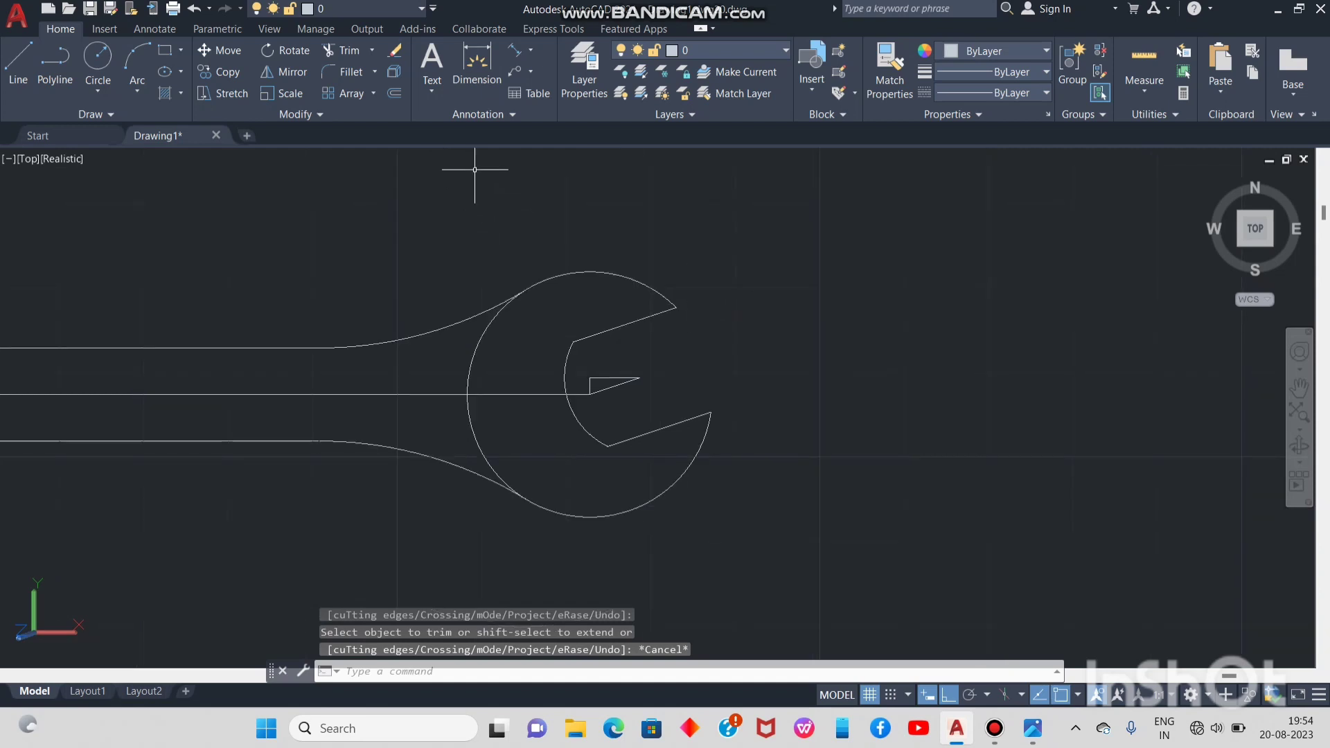
# Place an aligned dimension across the right head's jaw opening, between its two outer tips
pyautogui.click(515, 64)
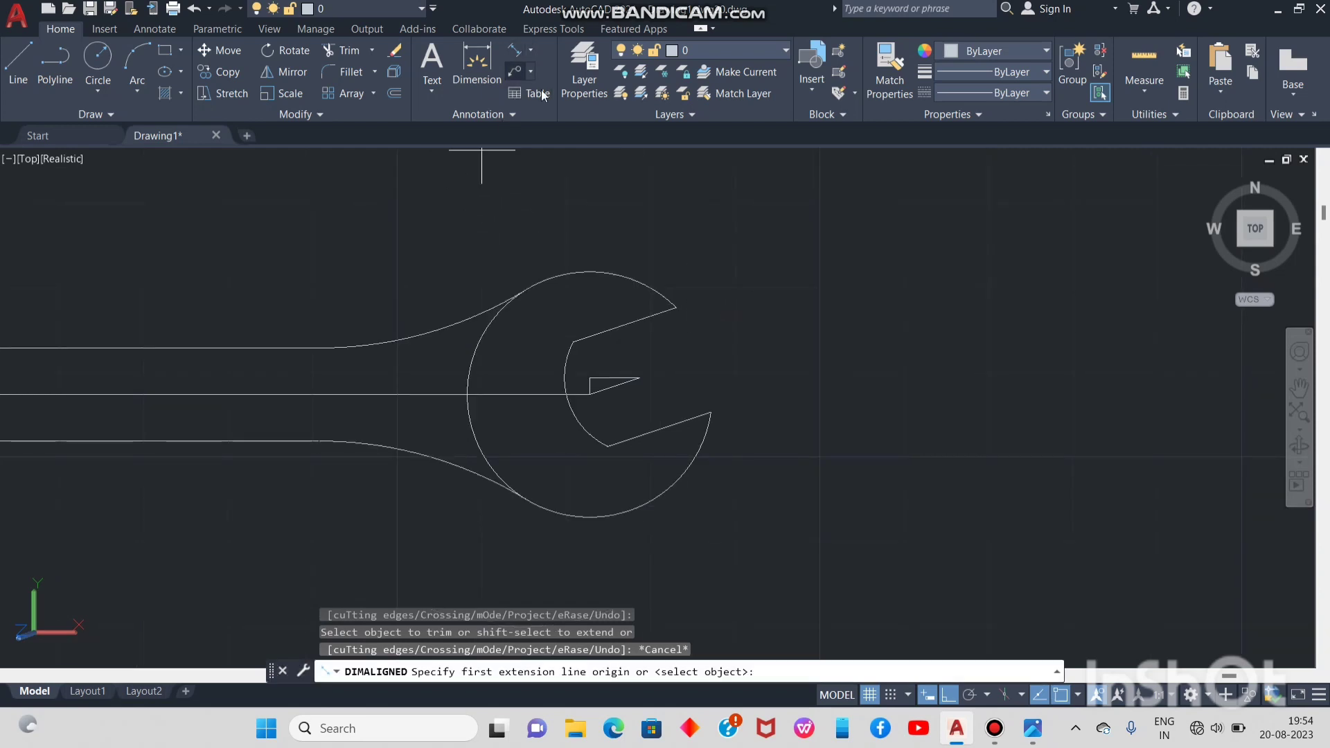
pyautogui.click(675, 307)
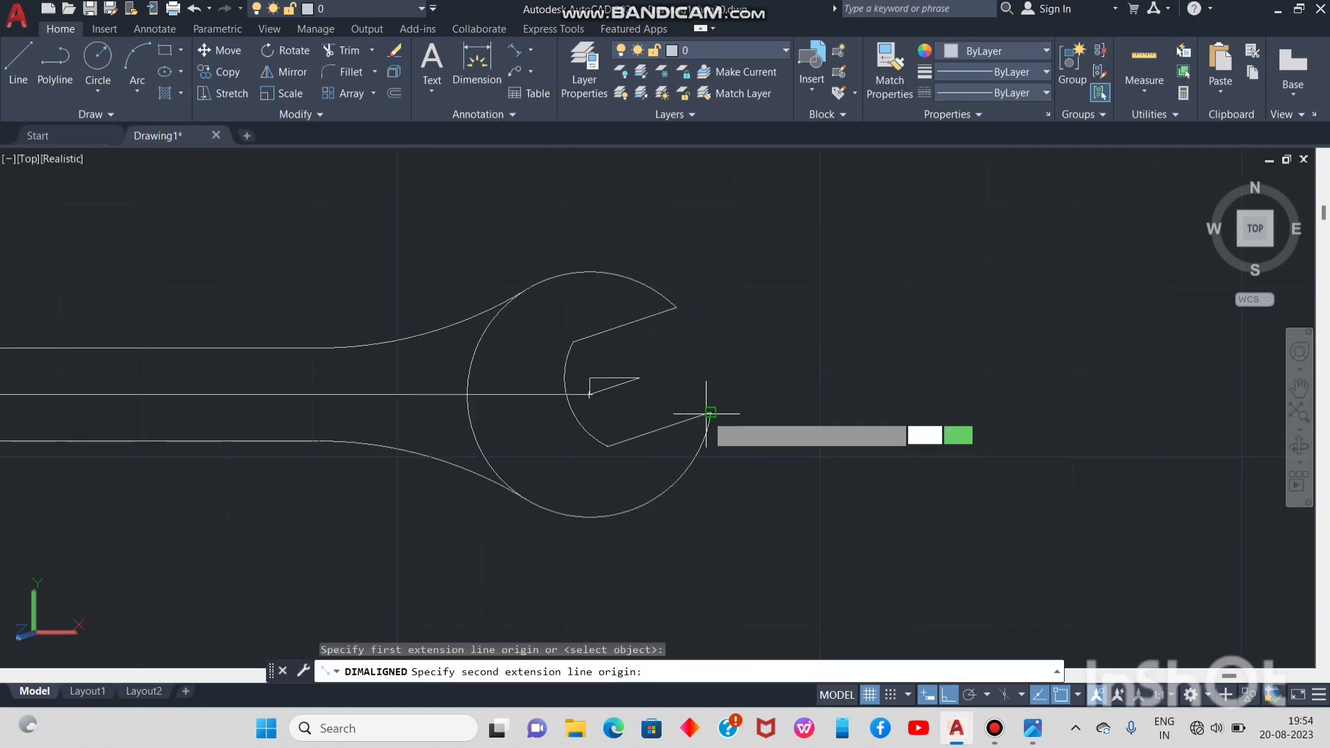
pyautogui.click(710, 413)
pyautogui.click(754, 397)
pyautogui.scroll(-2, 777, 439)
pyautogui.moveTo(514, 478); pyautogui.dragTo(686, 477, button='middle')
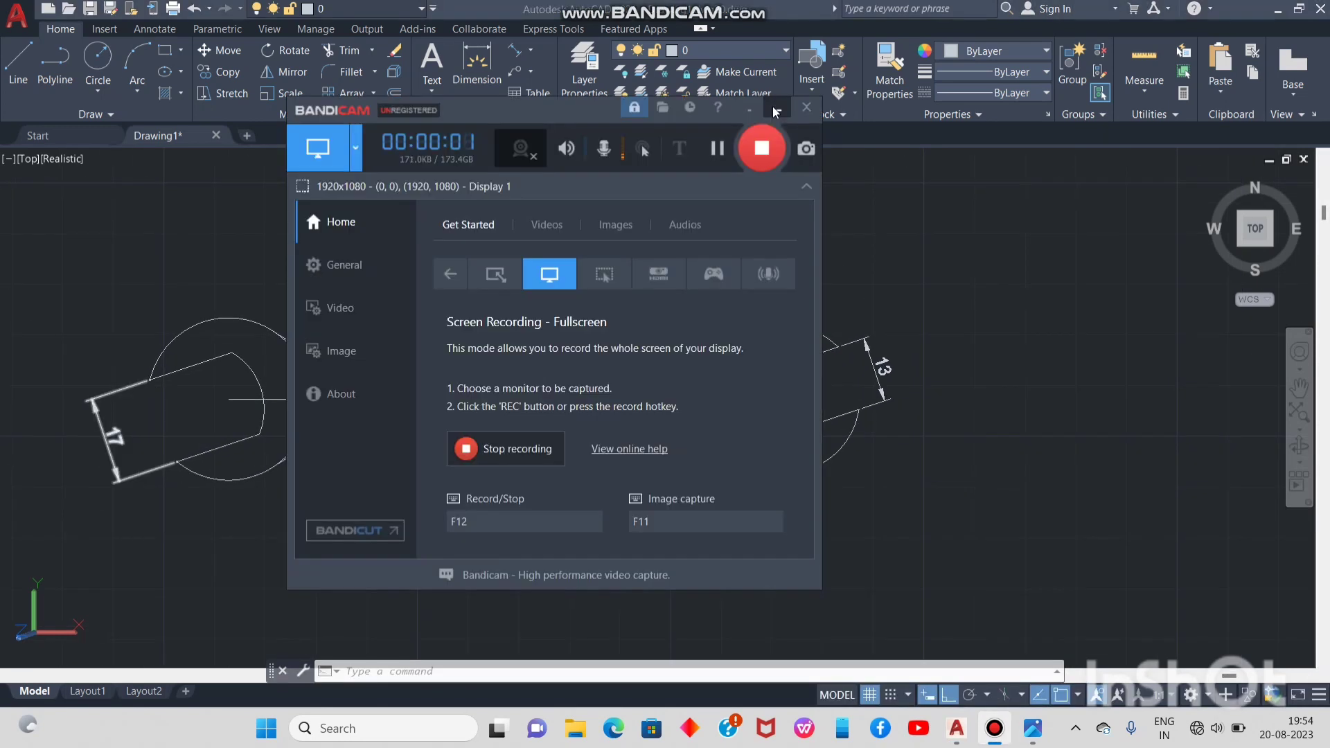
# Check the drawn wrench against the dimensions in the reference image
pyautogui.click(774, 111)
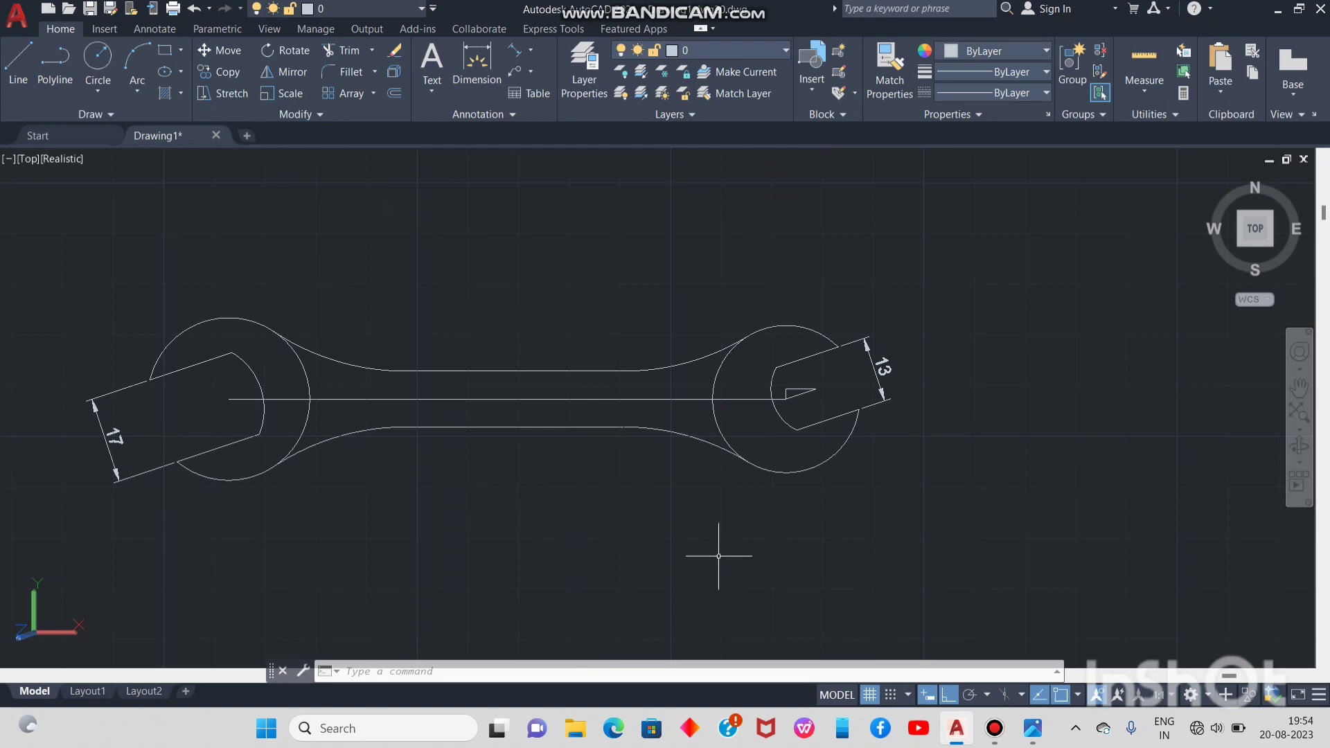
pyautogui.click(1035, 735)
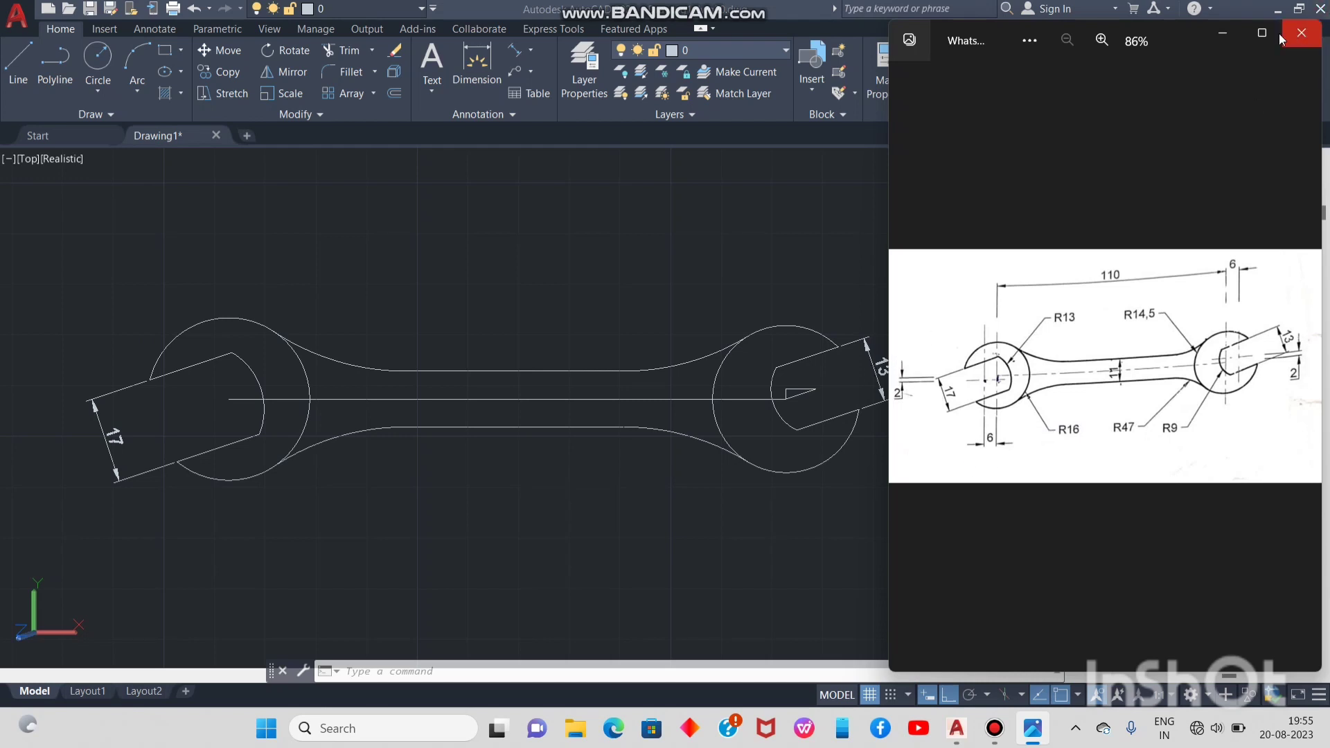
pyautogui.click(1223, 33)
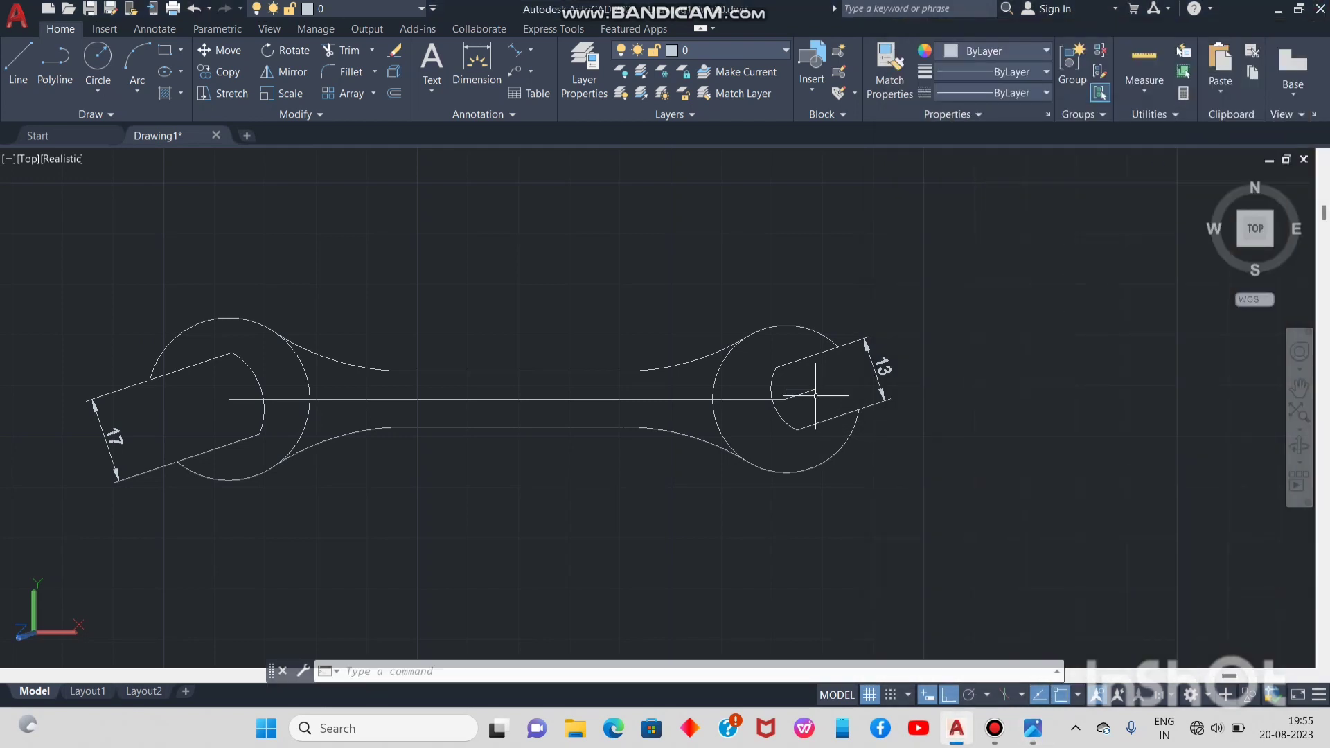
# Delete the horizontal centerline, the small construction triangle in the right jaw, and the aligned dimensions of both jaw openings
pyautogui.scroll(2, 801, 387)
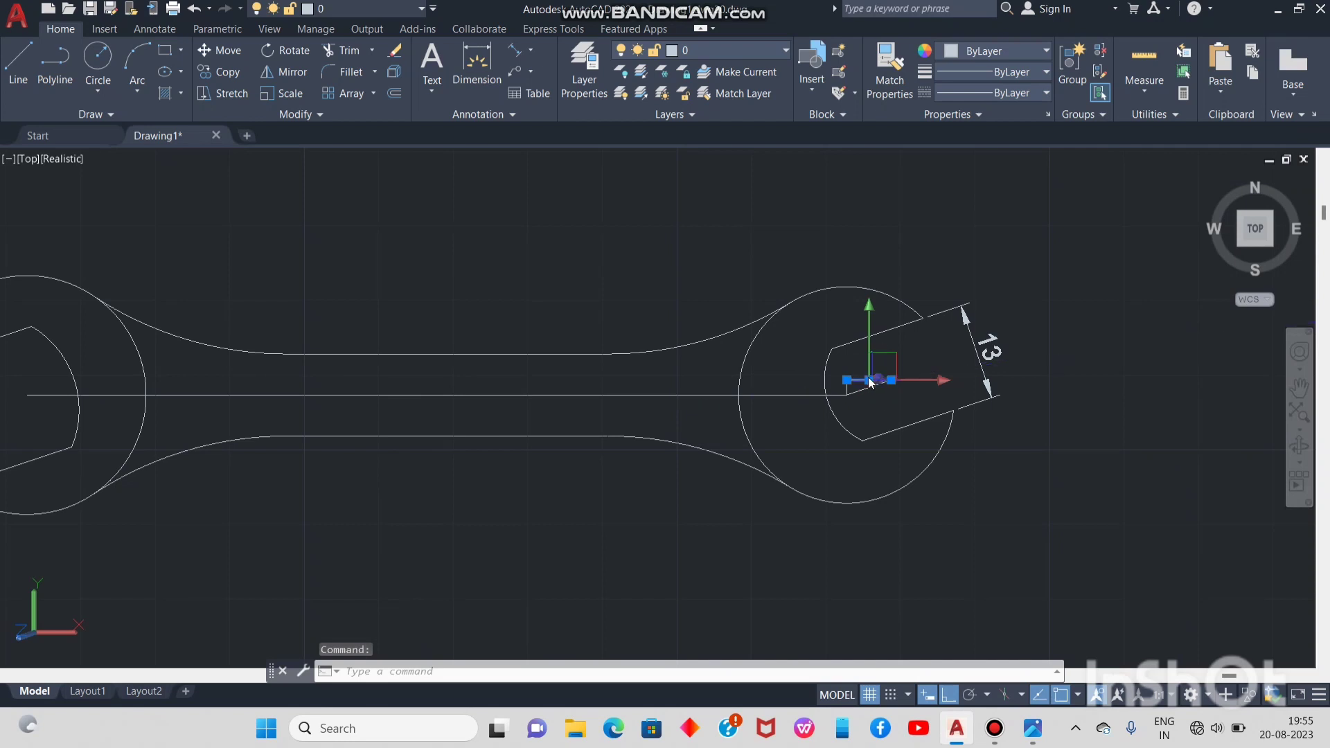
pyautogui.scroll(3, 866, 400)
pyautogui.scroll(-5, 868, 396)
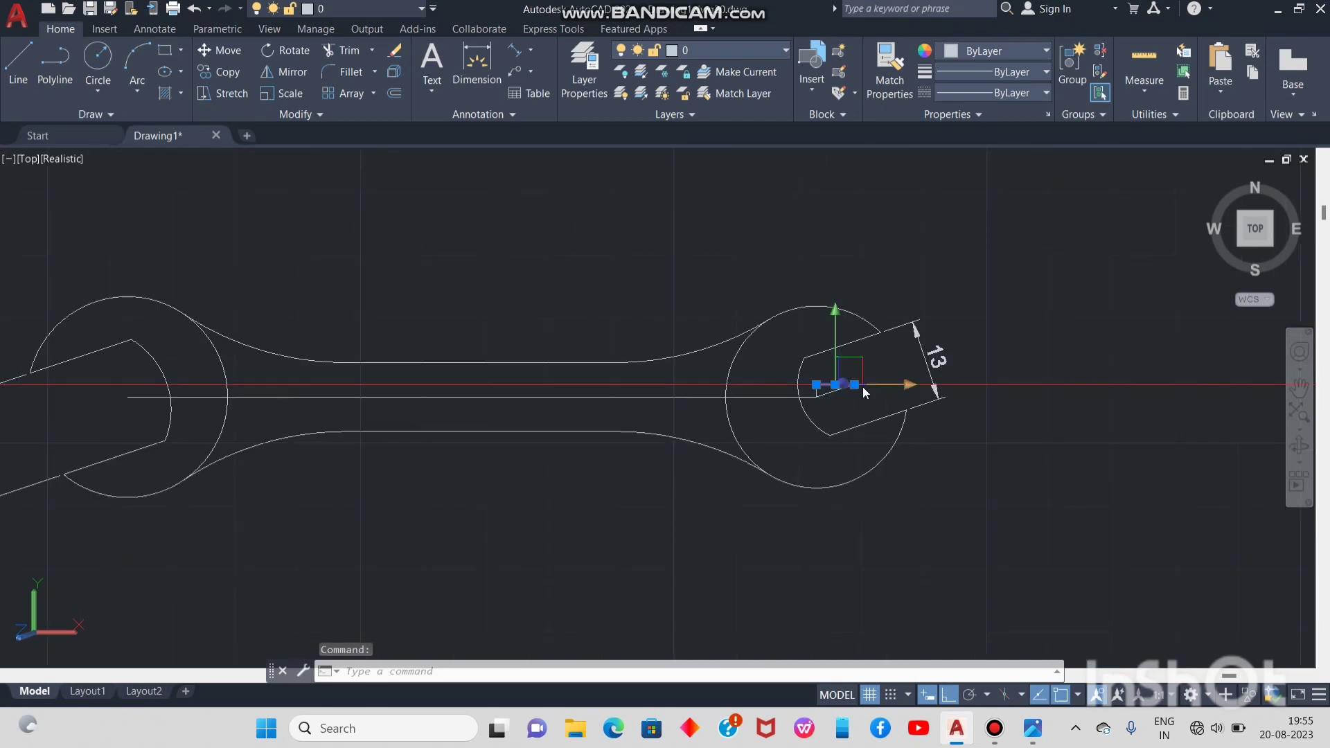
pyautogui.scroll(3, 862, 387)
pyautogui.click(896, 391)
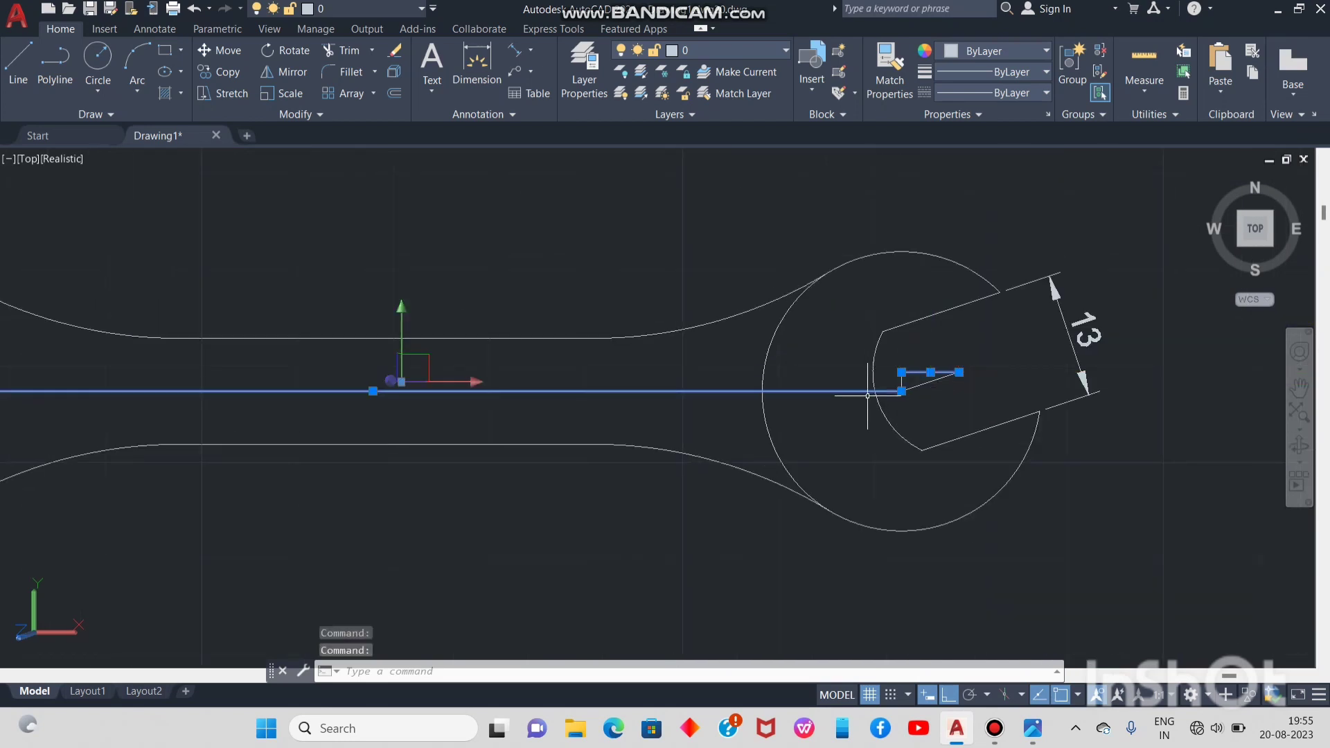
pyautogui.click(928, 380)
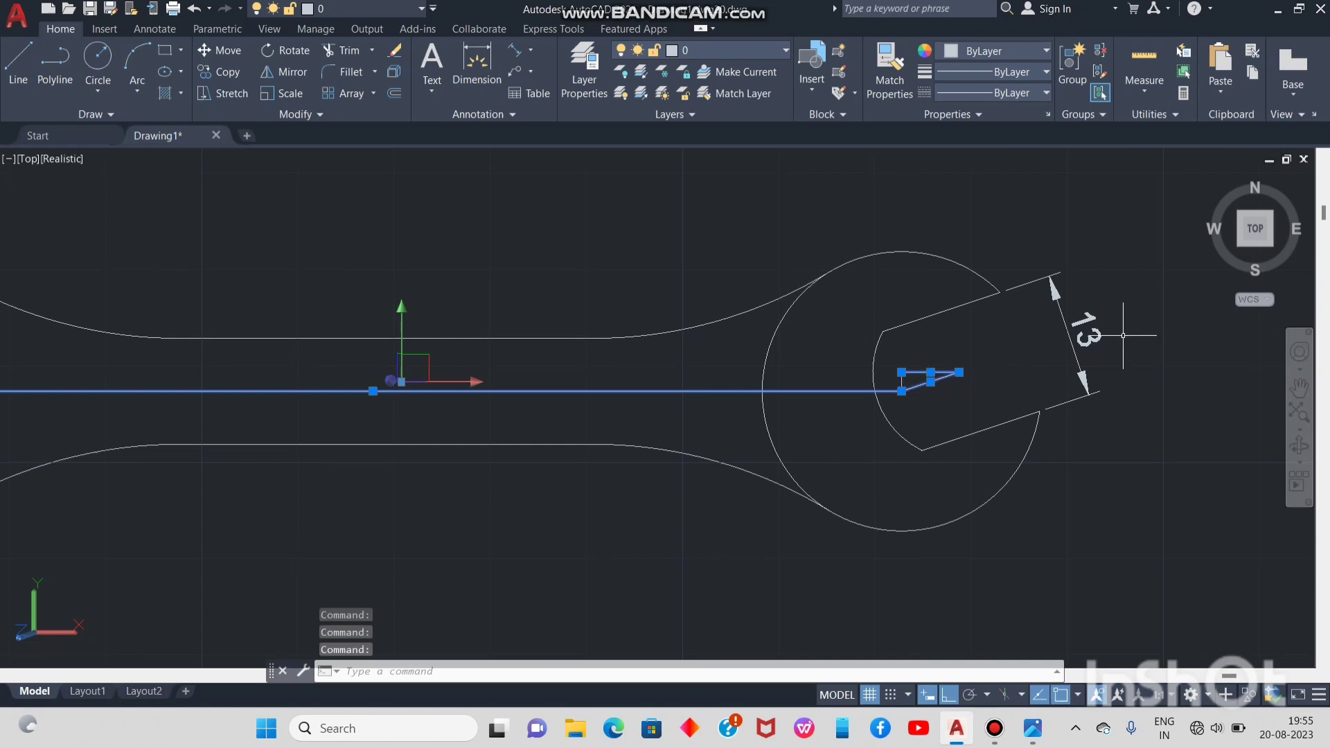
pyautogui.click(1077, 344)
pyautogui.scroll(-4, 651, 416)
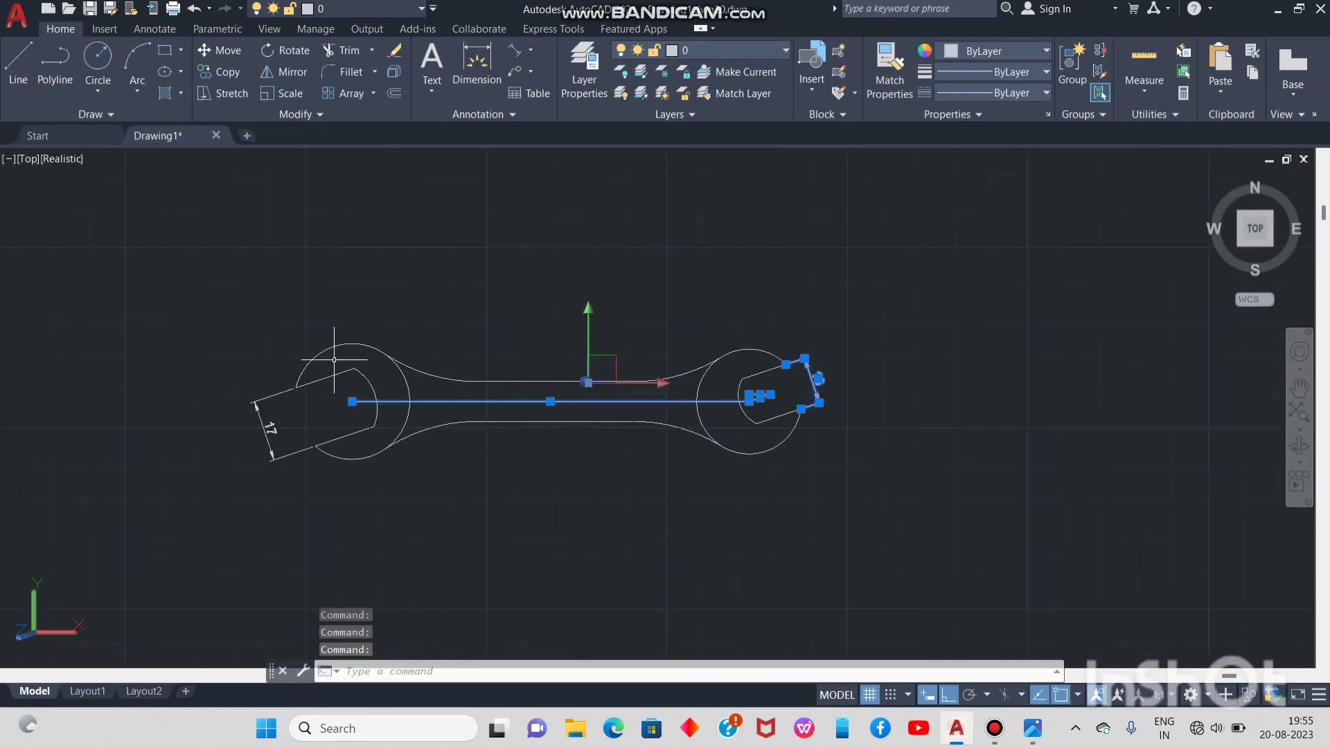
pyautogui.click(270, 396)
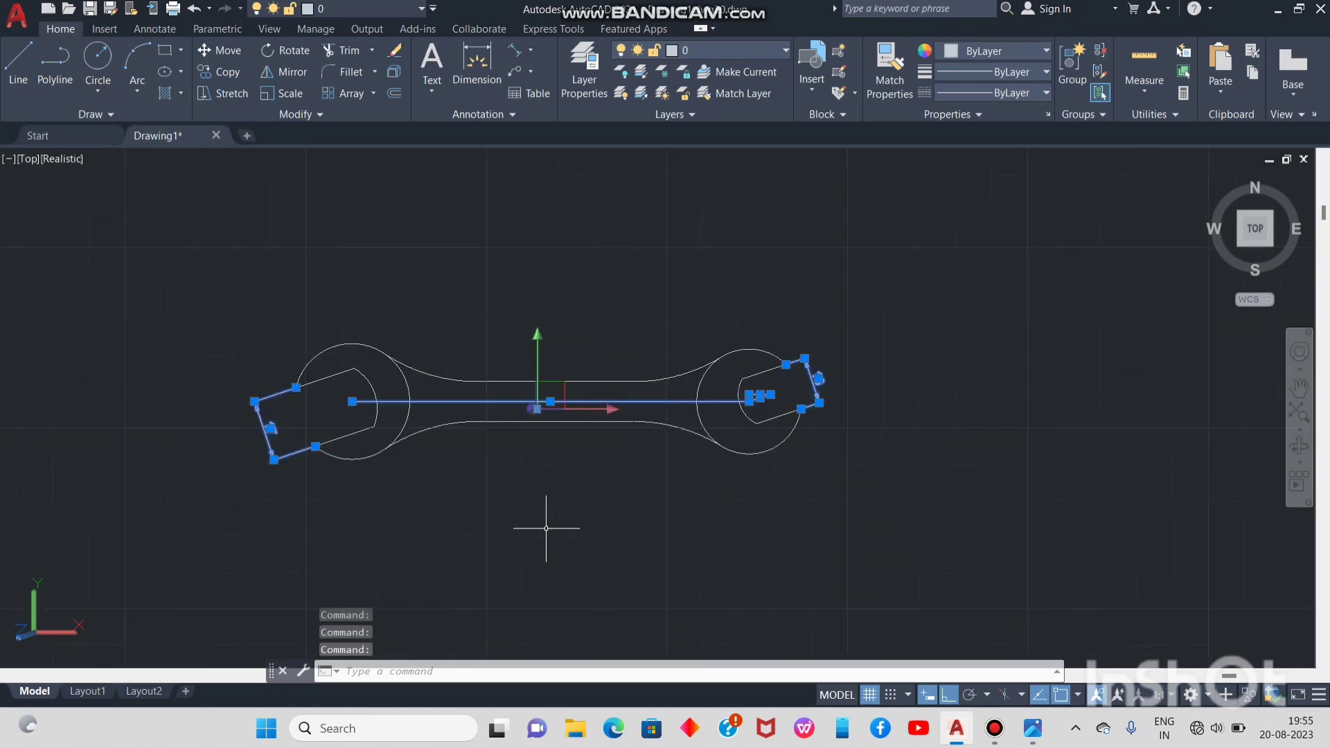
pyautogui.press('Delete')
pyautogui.scroll(2, 755, 409)
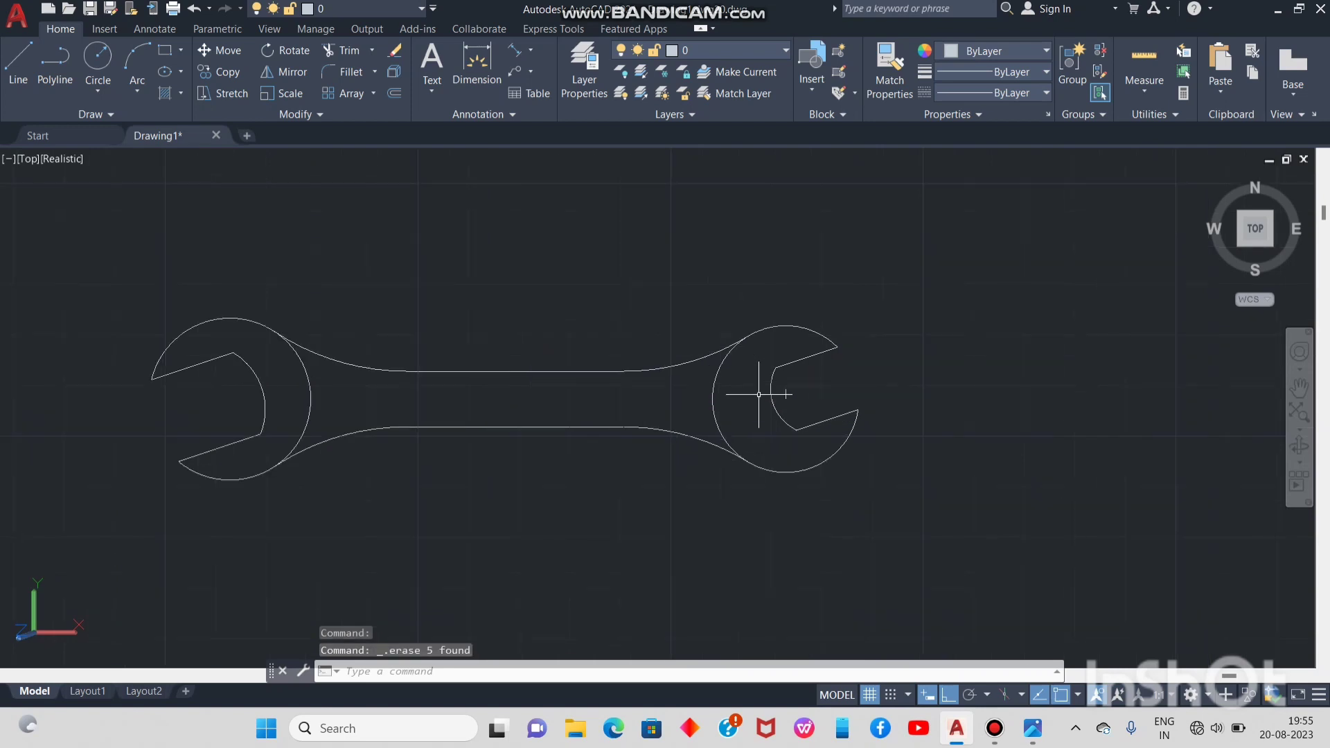
pyautogui.click(784, 394)
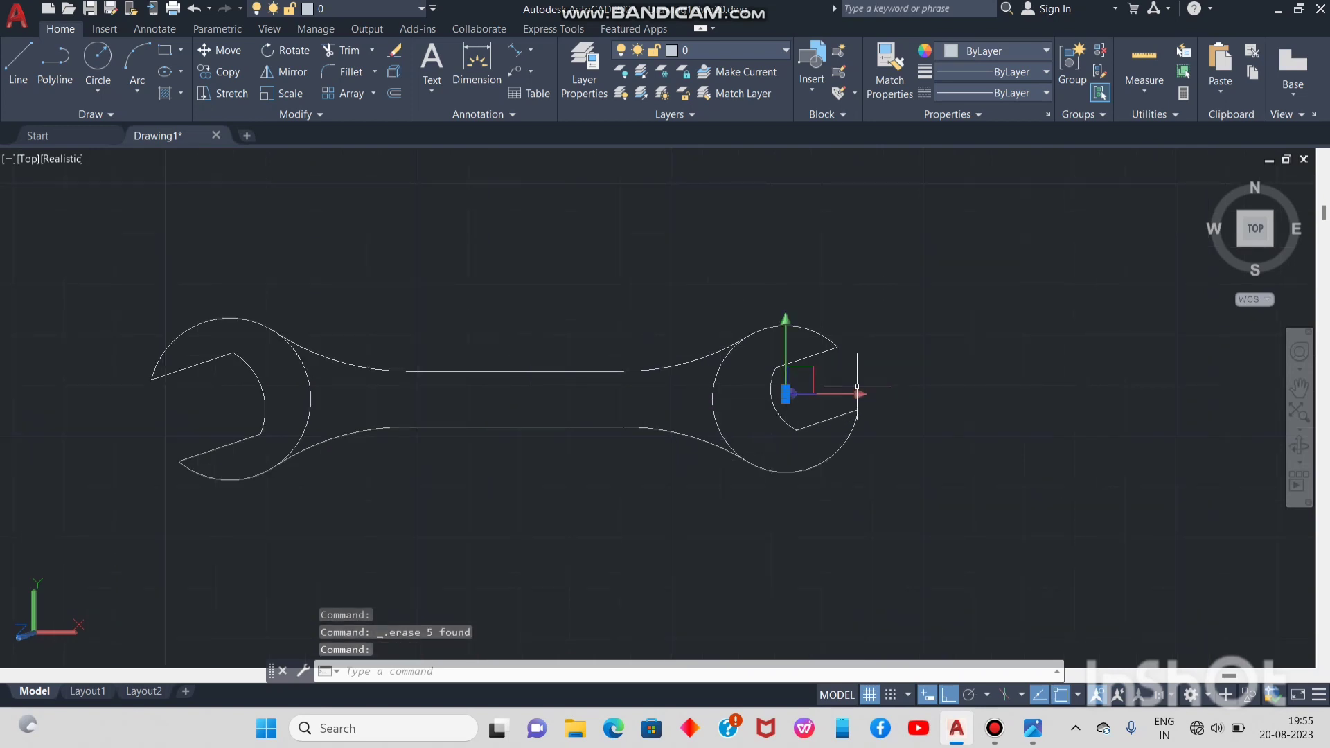
pyautogui.press('Delete')
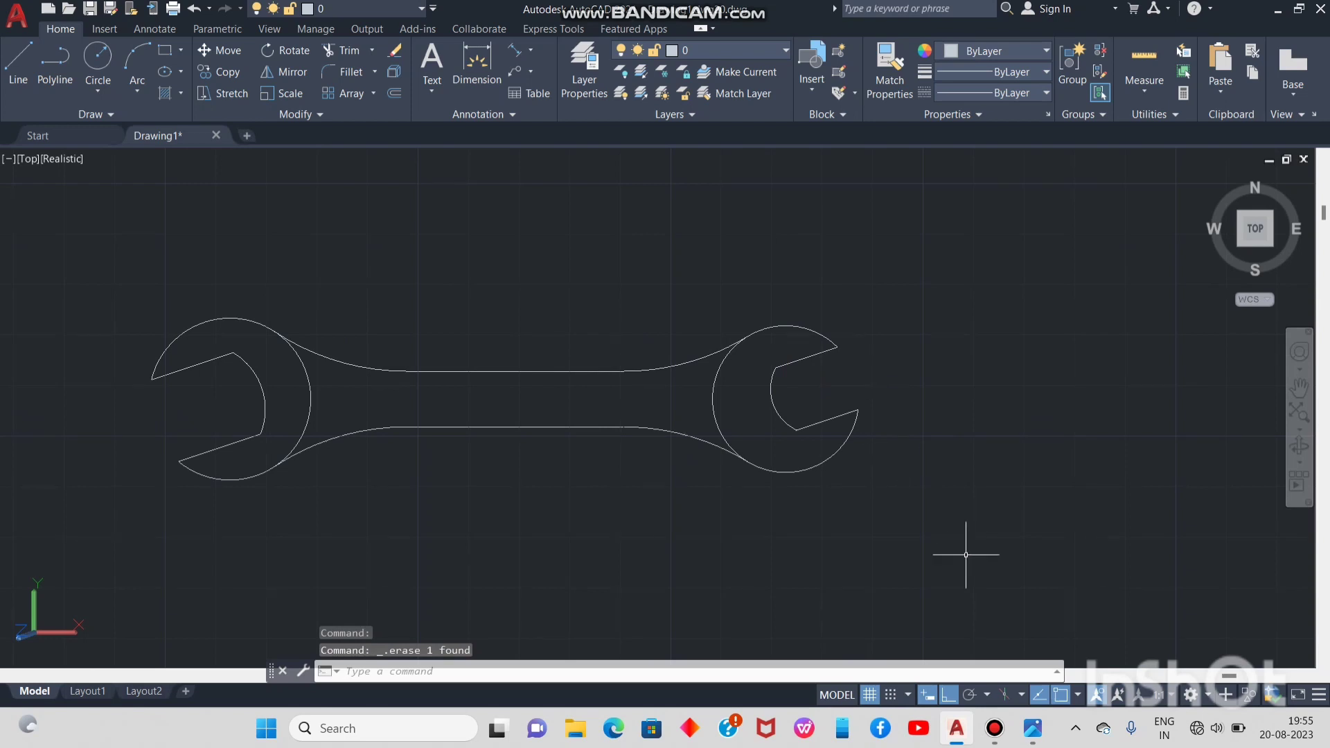
# Display the reference image beside the cleaned-up wrench outline for a final comparison
pyautogui.moveTo(1032, 741)
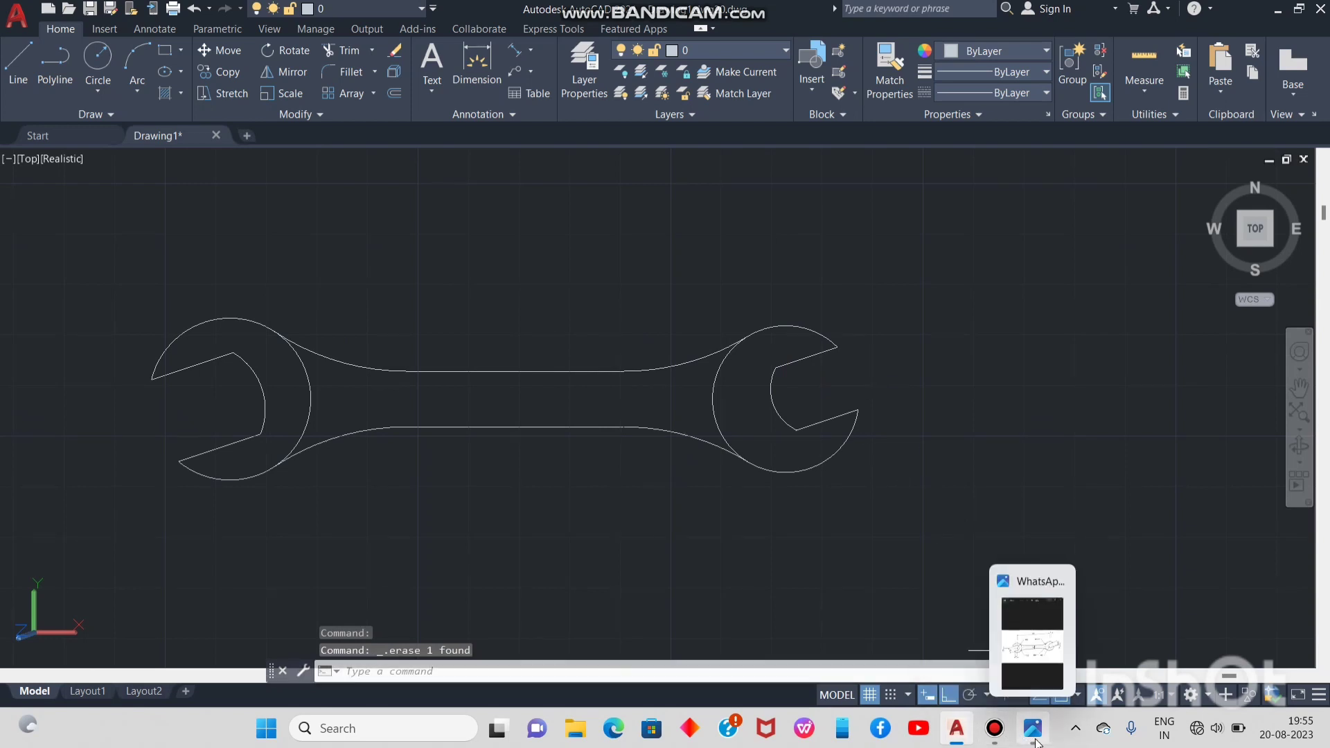
pyautogui.click(1051, 649)
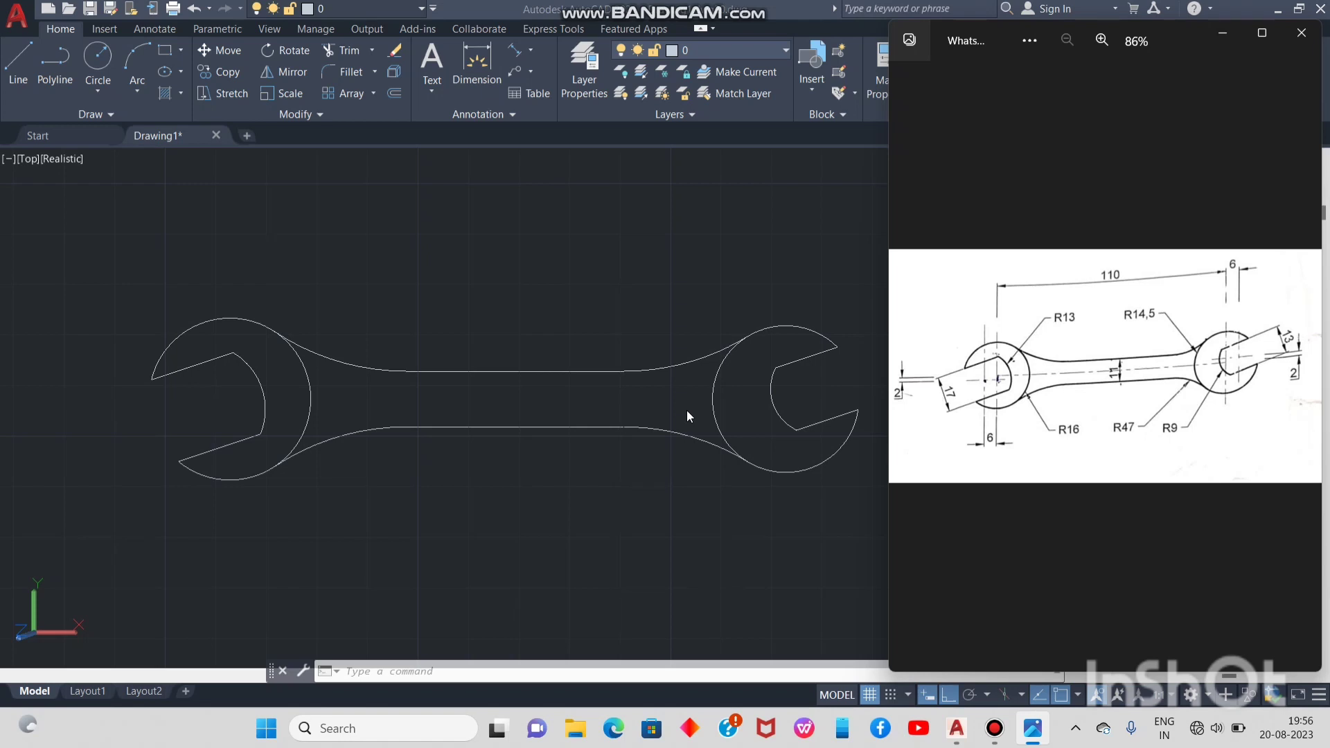
pyautogui.click(994, 728)
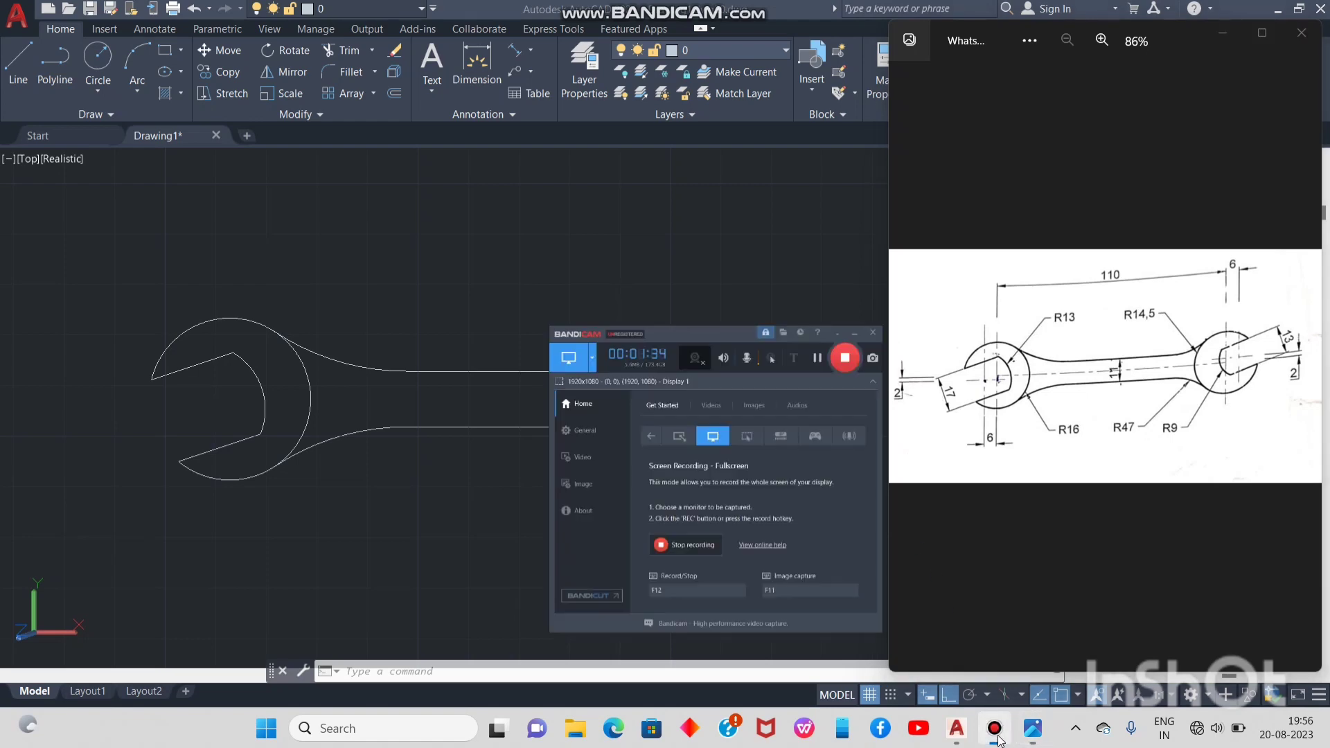